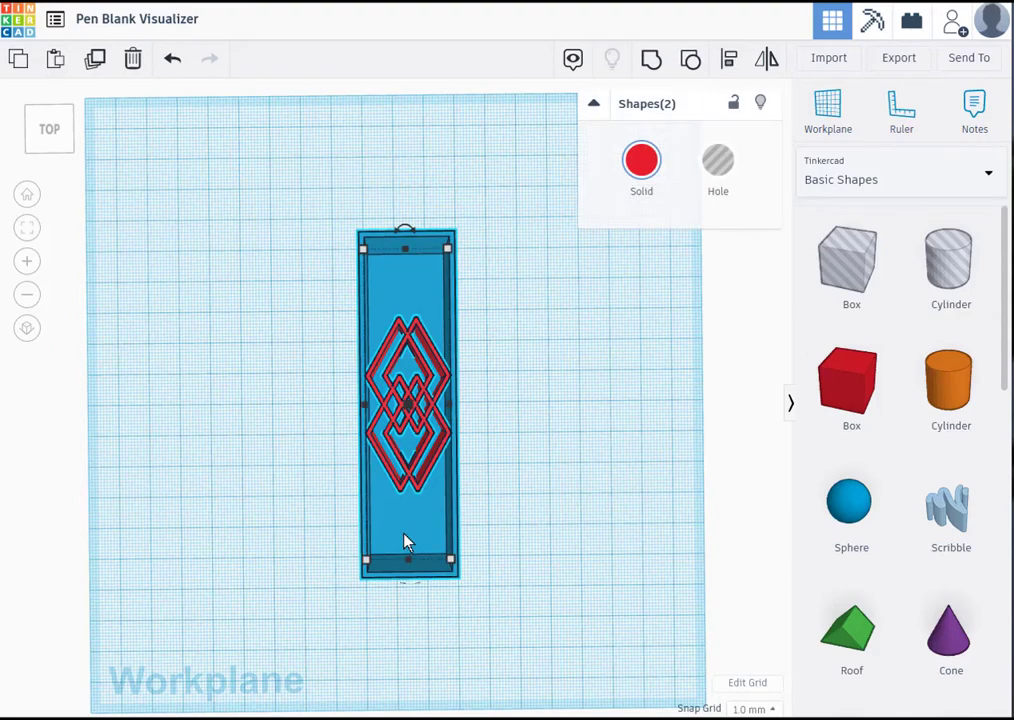
Move the blue tray together with its red lattice to the right edge of the workplane.
{"action": "left_click_drag", "start_coordinate": [405, 541], "coordinate": [618, 507]}
{"action": "left_click", "coordinate": [472, 519]}
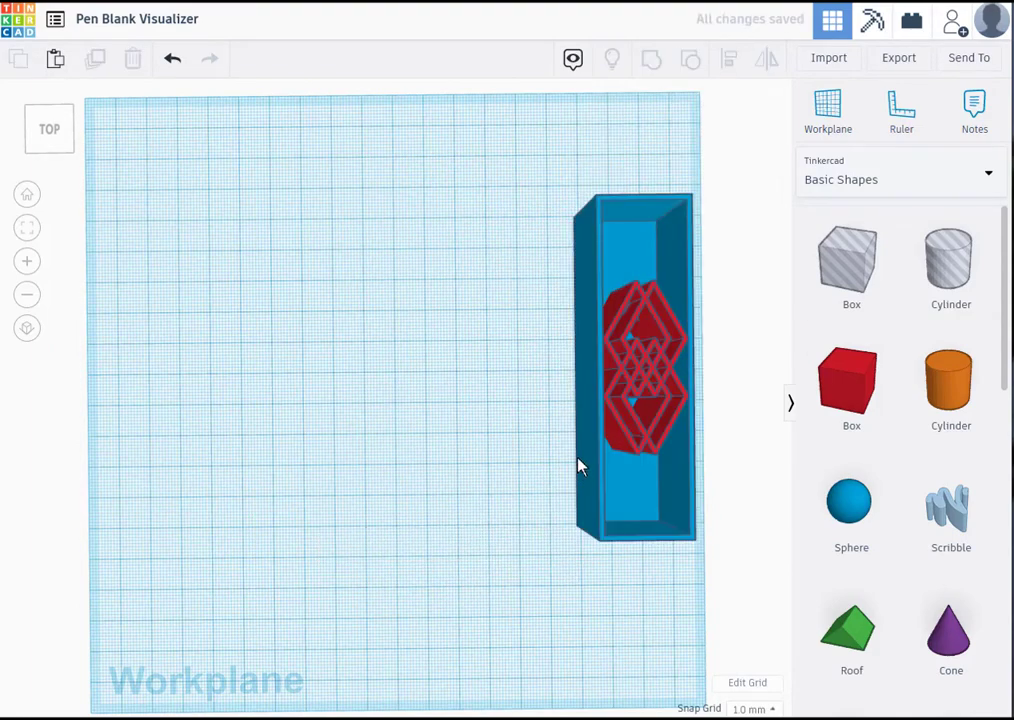
Make a copy of the red lattice and move it out of the tray to near the middle of the workplane.
{"action": "left_click", "coordinate": [625, 419]}
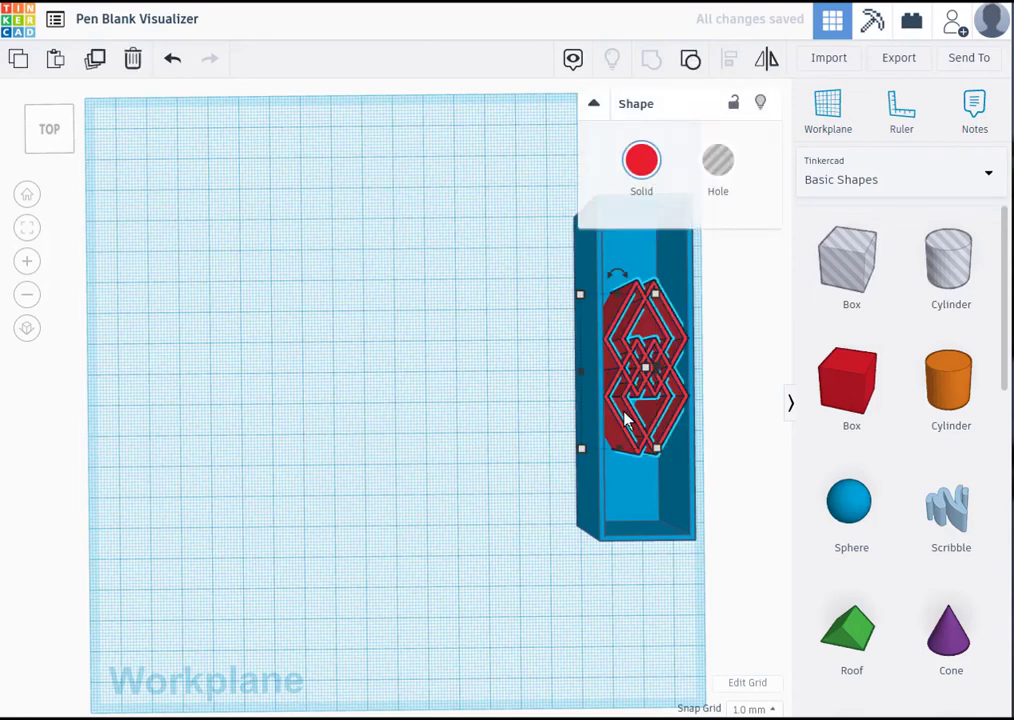
{"action": "key", "text": "ctrl+v"}
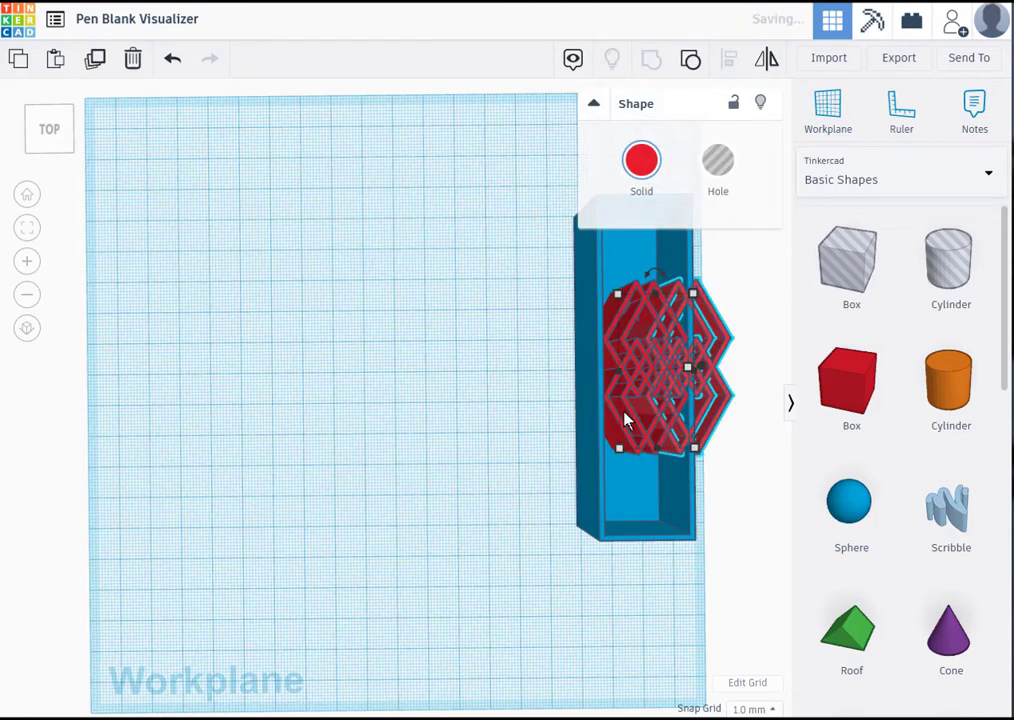
{"action": "key", "text": "Left"}
{"action": "key", "text": "Left"}
{"action": "key", "text": "Left"}
{"action": "key", "text": "Left"}
{"action": "key", "text": "Left"}
{"action": "key", "text": "Left"}
{"action": "key", "text": "Left"}
{"action": "key", "text": "Left"}
{"action": "key", "text": "Left"}
{"action": "key", "text": "Left"}
{"action": "key", "text": "Left"}
{"action": "key", "text": "Left"}
{"action": "key", "text": "Left"}
{"action": "key", "text": "Left"}
{"action": "key", "text": "Left"}
{"action": "key", "text": "Left"}
{"action": "key", "text": "Left"}
{"action": "key", "text": "Left"}
{"action": "key", "text": "Left"}
{"action": "key", "text": "Left"}
{"action": "key", "text": "Left"}
{"action": "key", "text": "Left"}
{"action": "key", "text": "Left"}
{"action": "key", "text": "Left"}
{"action": "key", "text": "Left"}
{"action": "key", "text": "Left"}
{"action": "key", "text": "Left"}
{"action": "key", "text": "Left"}
{"action": "key", "text": "Left"}
{"action": "key", "text": "Left"}
{"action": "key", "text": "Left"}
{"action": "key", "text": "Left"}
{"action": "key", "text": "Left"}
{"action": "key", "text": "Left"}
{"action": "key", "text": "Left"}
{"action": "key", "text": "Left"}
{"action": "key", "text": "Left"}
{"action": "key", "text": "Left"}
{"action": "key", "text": "Left"}
{"action": "key", "text": "Left"}
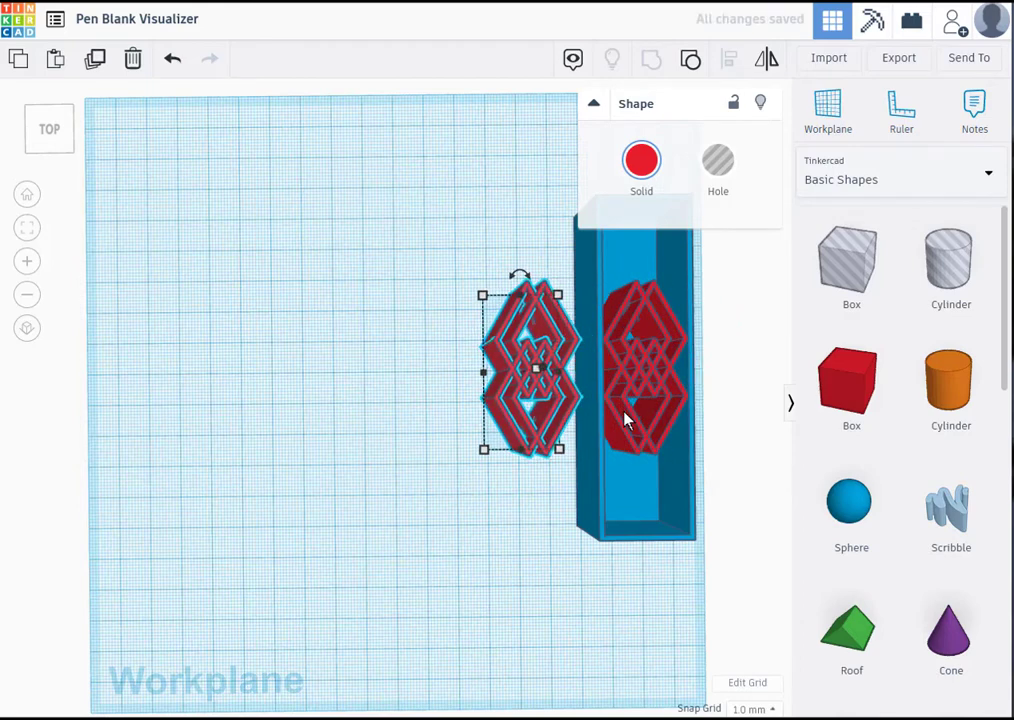
{"action": "left_click", "coordinate": [410, 557]}
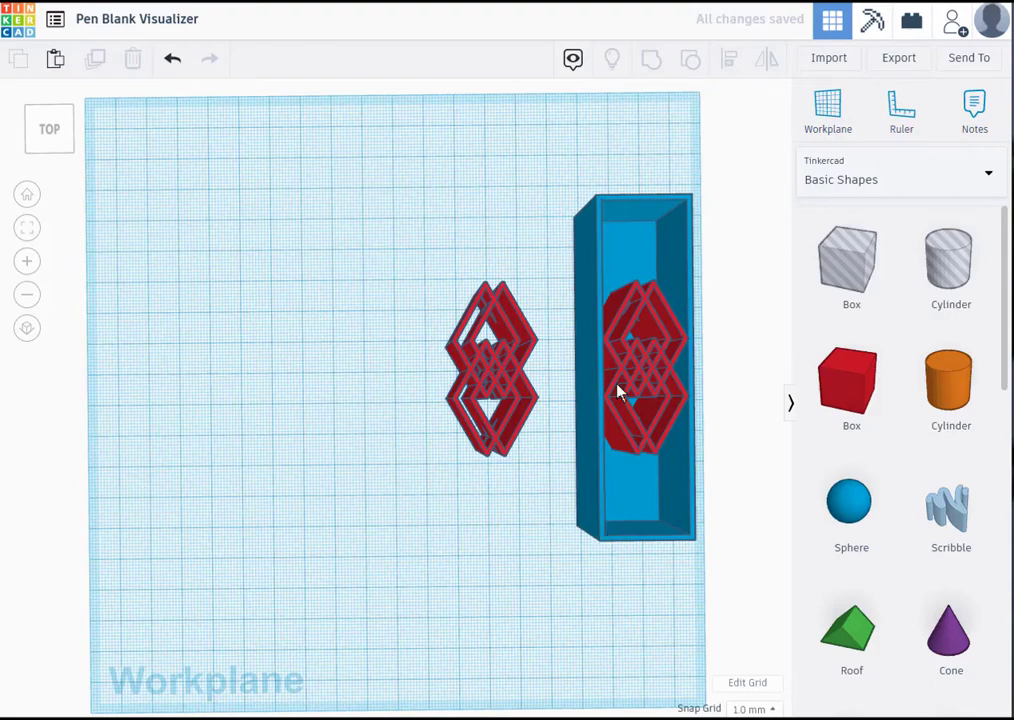
{"action": "right_click_drag", "start_coordinate": [480, 562], "coordinate": [503, 547]}
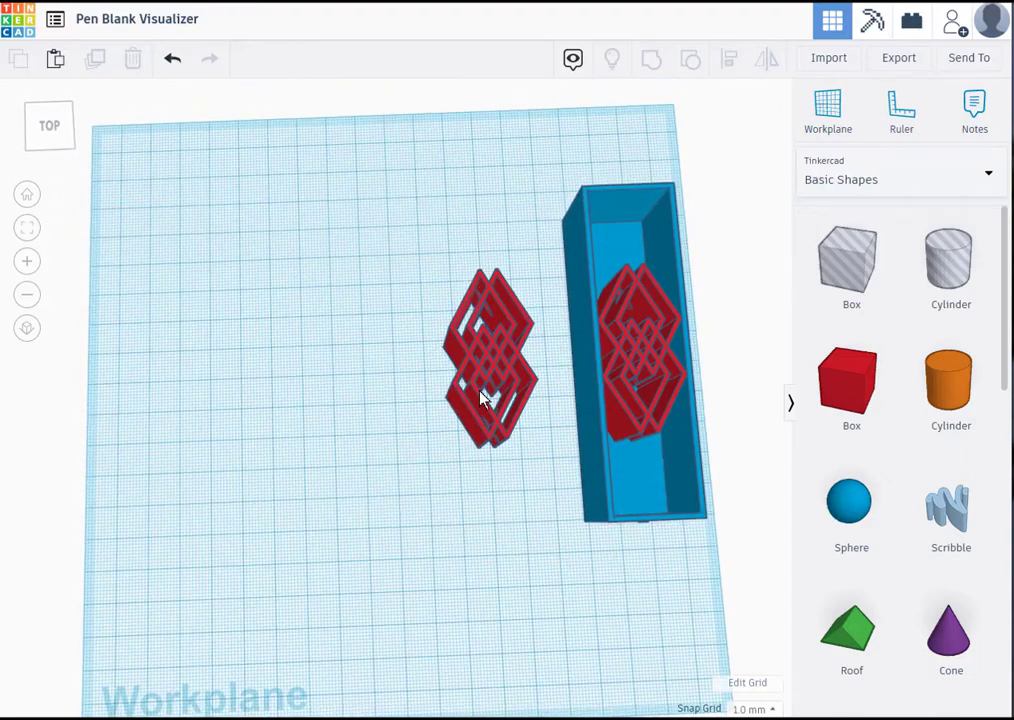
{"action": "left_click_drag", "start_coordinate": [481, 398], "coordinate": [437, 398]}
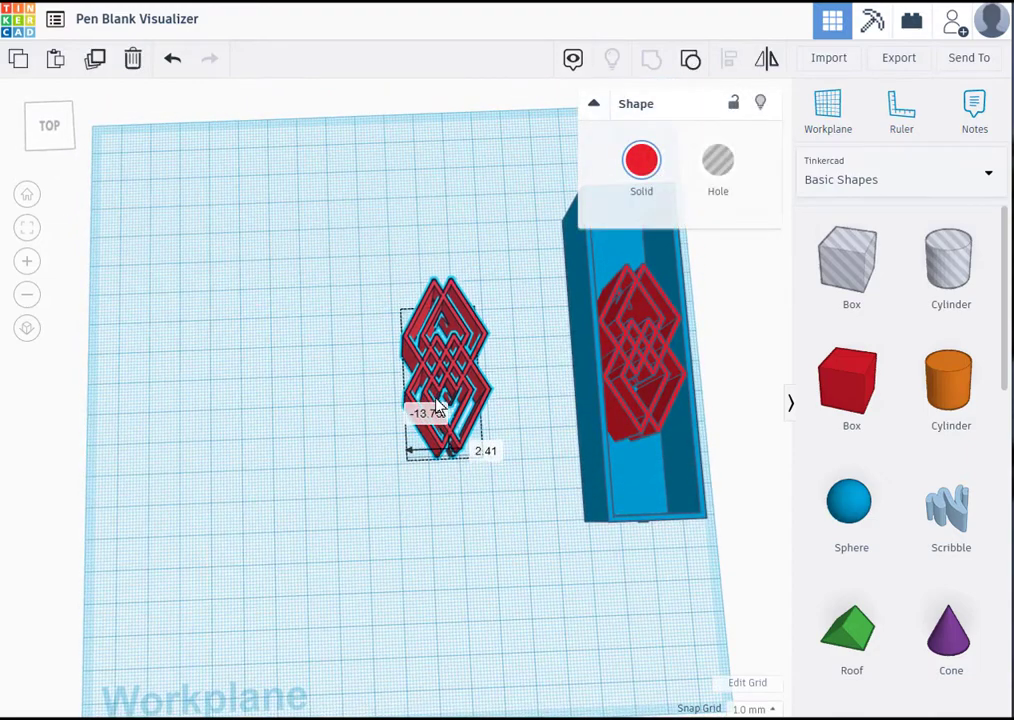
{"action": "left_click", "coordinate": [364, 500]}
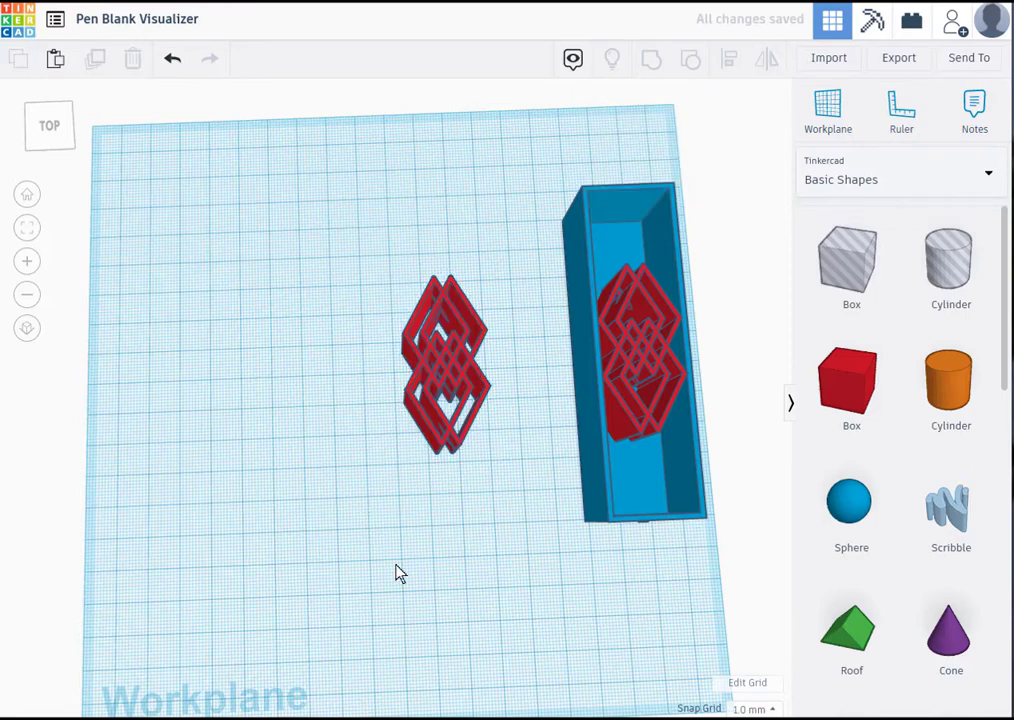
Add a solid cylinder to the workplane beside the lattice copy, on the side away from the tray.
{"action": "left_click_drag", "start_coordinate": [928, 396], "coordinate": [322, 362]}
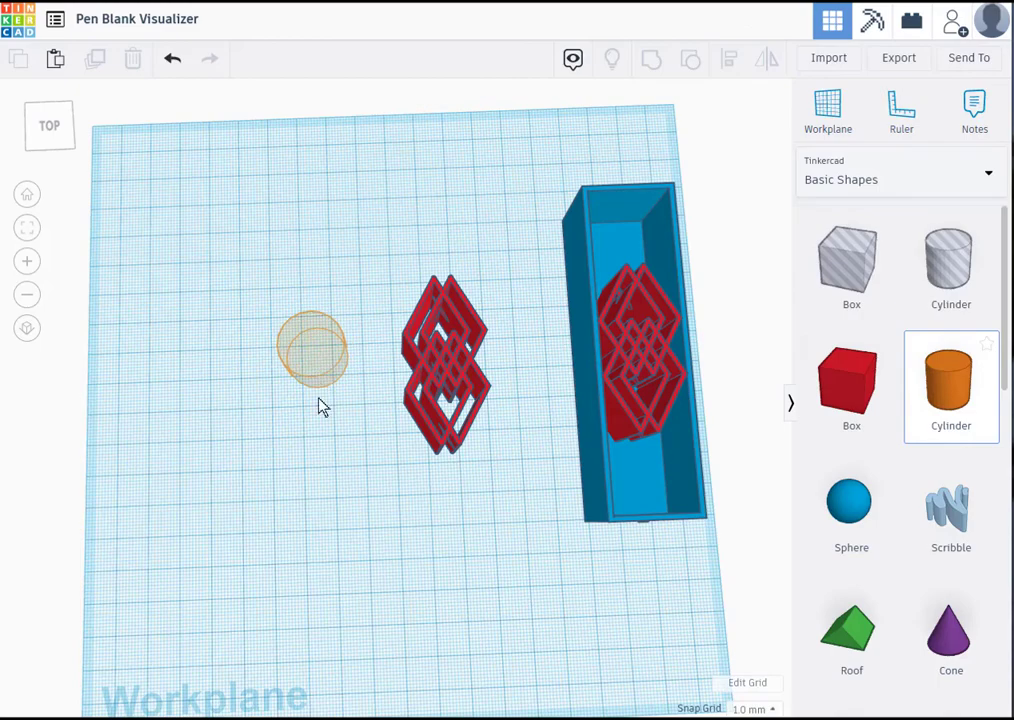
{"action": "right_click_drag", "start_coordinate": [303, 510], "coordinate": [540, 507]}
{"action": "left_click", "coordinate": [329, 464]}
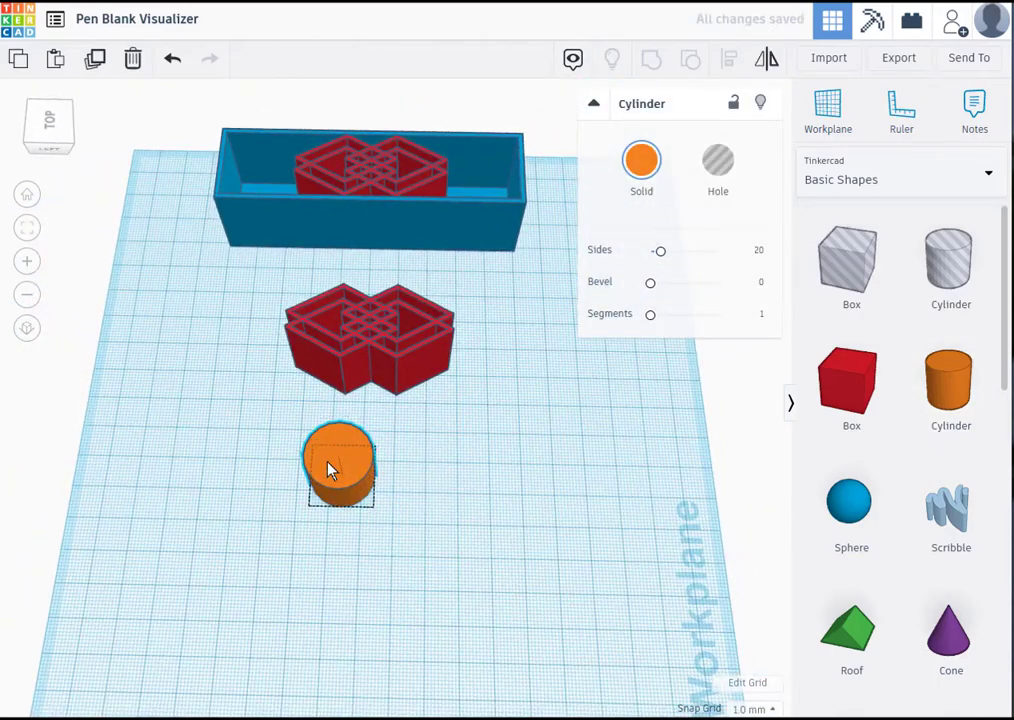
Set the cylinder's base dimensions to 30 by 30 mm.
{"action": "left_click", "coordinate": [399, 366]}
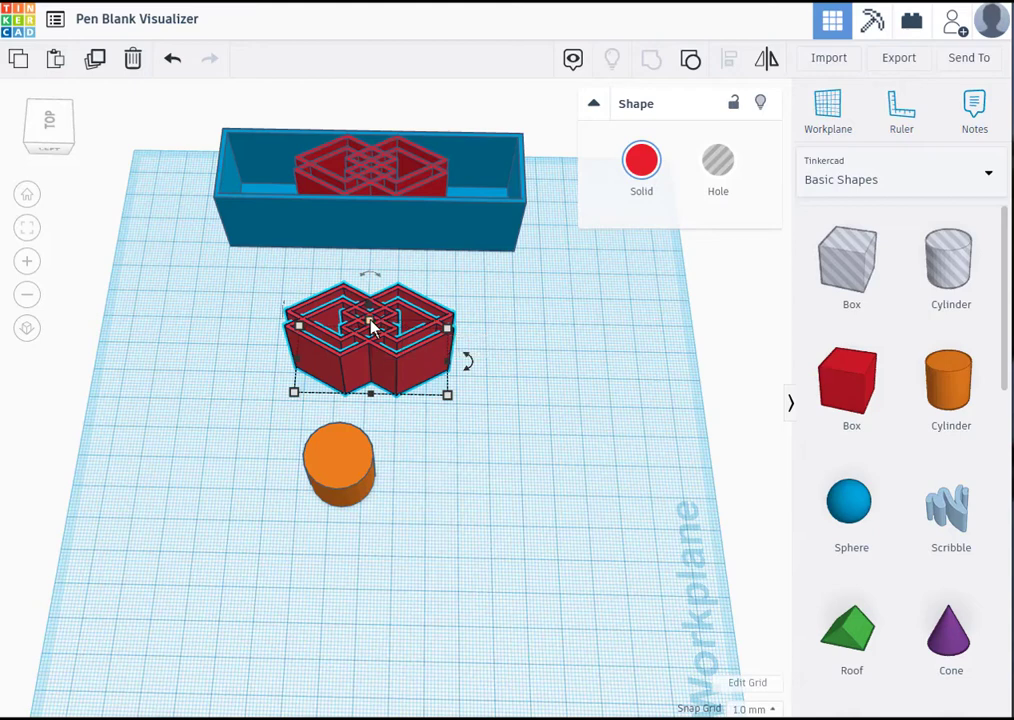
{"action": "left_click", "coordinate": [330, 473]}
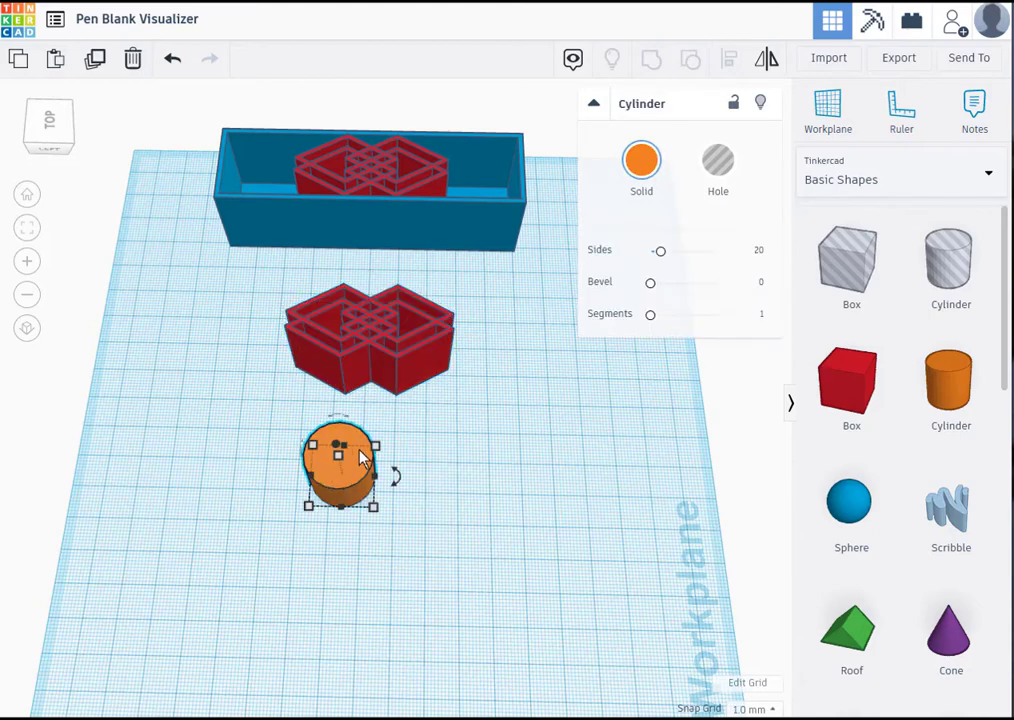
{"action": "mouse_move", "coordinate": [377, 450]}
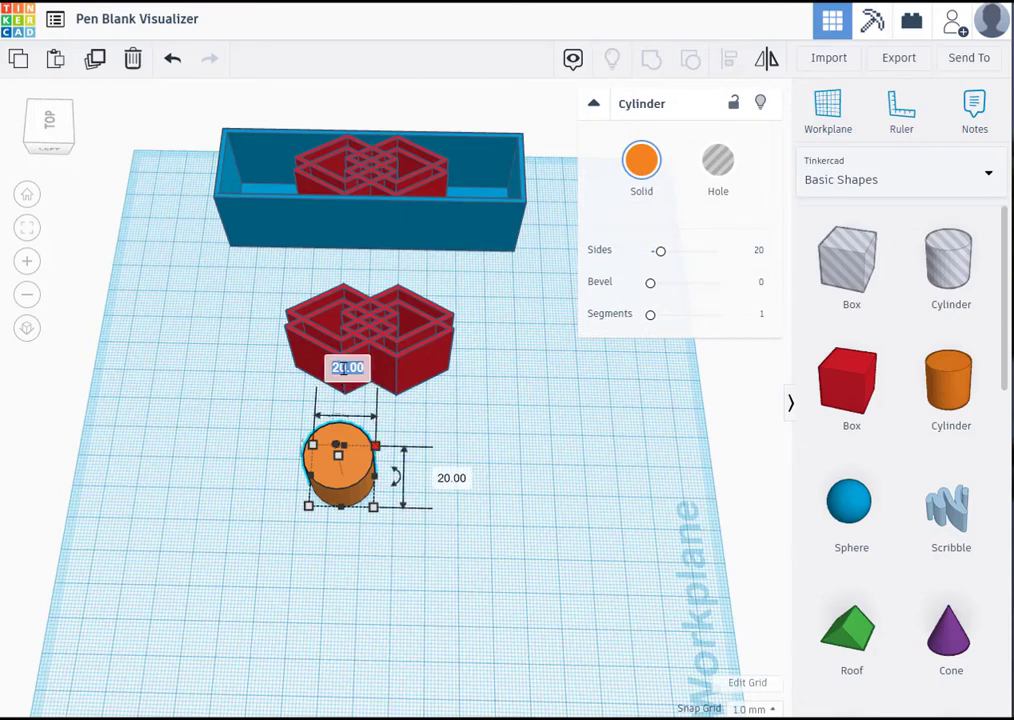
{"action": "type", "text": "10"}
{"action": "left_click", "coordinate": [467, 479]}
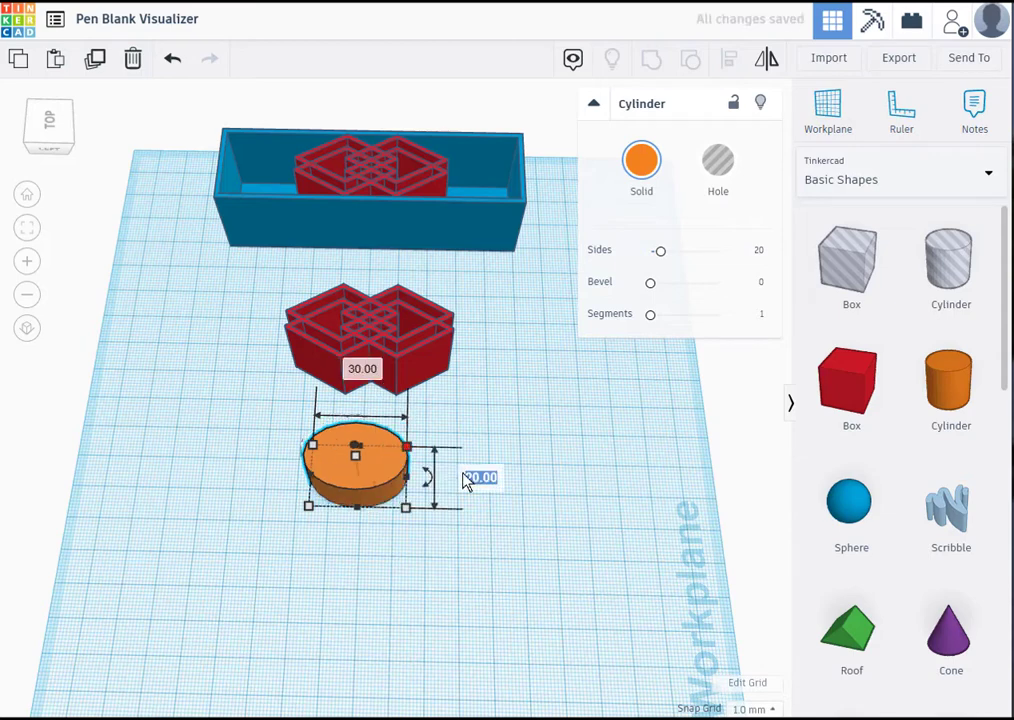
{"action": "type", "text": "30"}
{"action": "key", "text": "Return"}
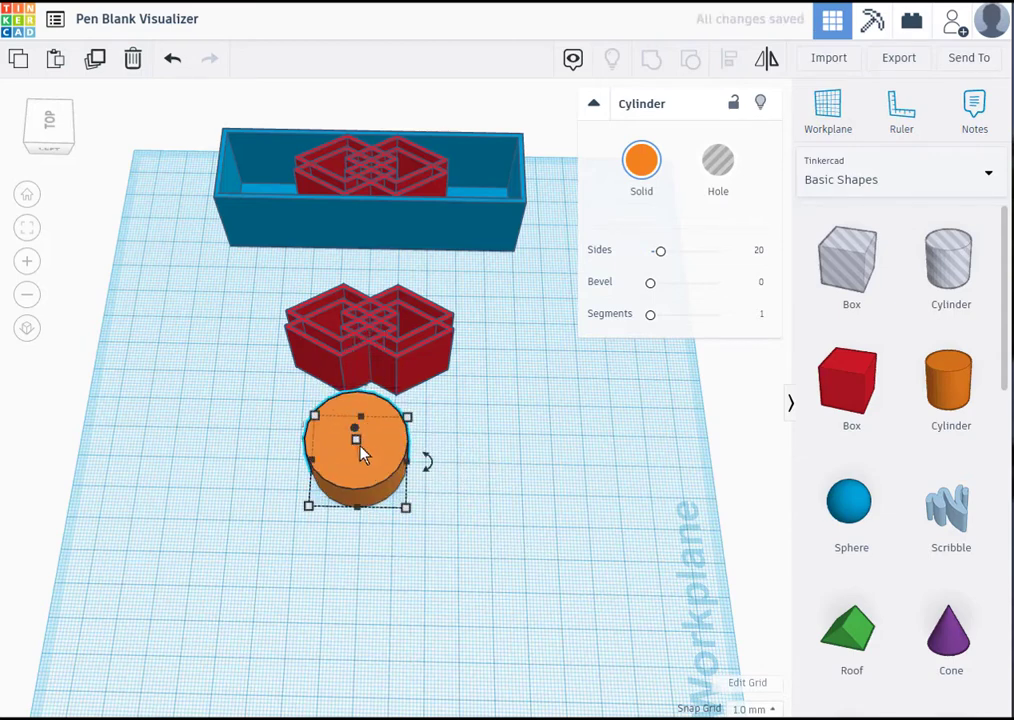
Set the cylinder's height to 60 mm.
{"action": "left_click", "coordinate": [323, 357]}
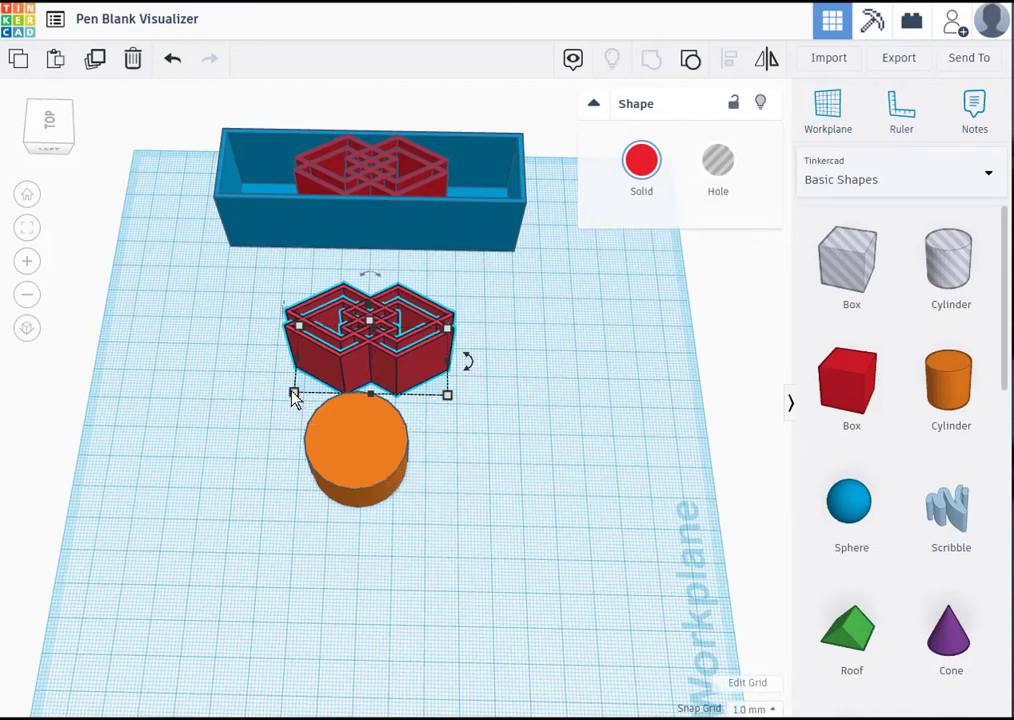
{"action": "left_click", "coordinate": [365, 462]}
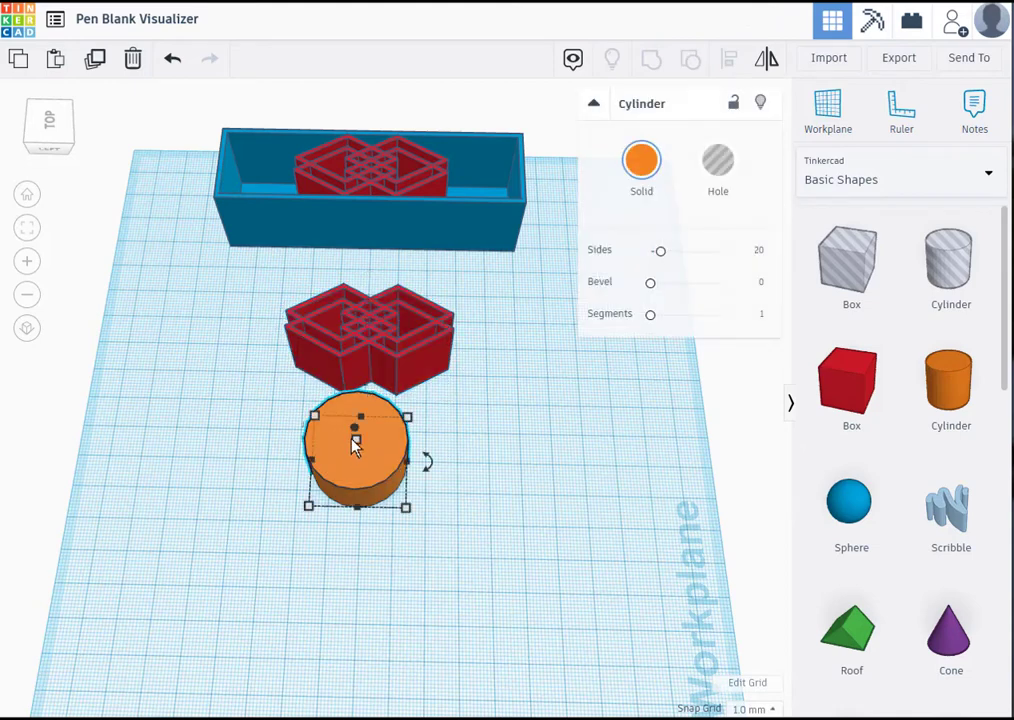
{"action": "mouse_move", "coordinate": [358, 437]}
{"action": "left_click", "coordinate": [437, 452]}
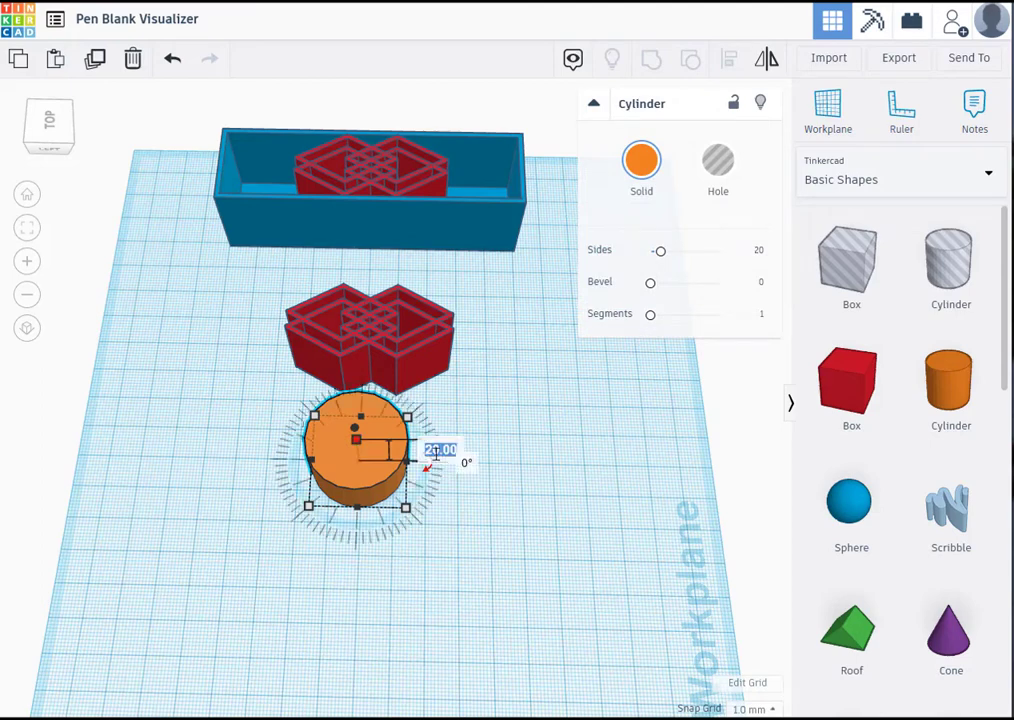
{"action": "type", "text": "60"}
{"action": "key", "text": "Return"}
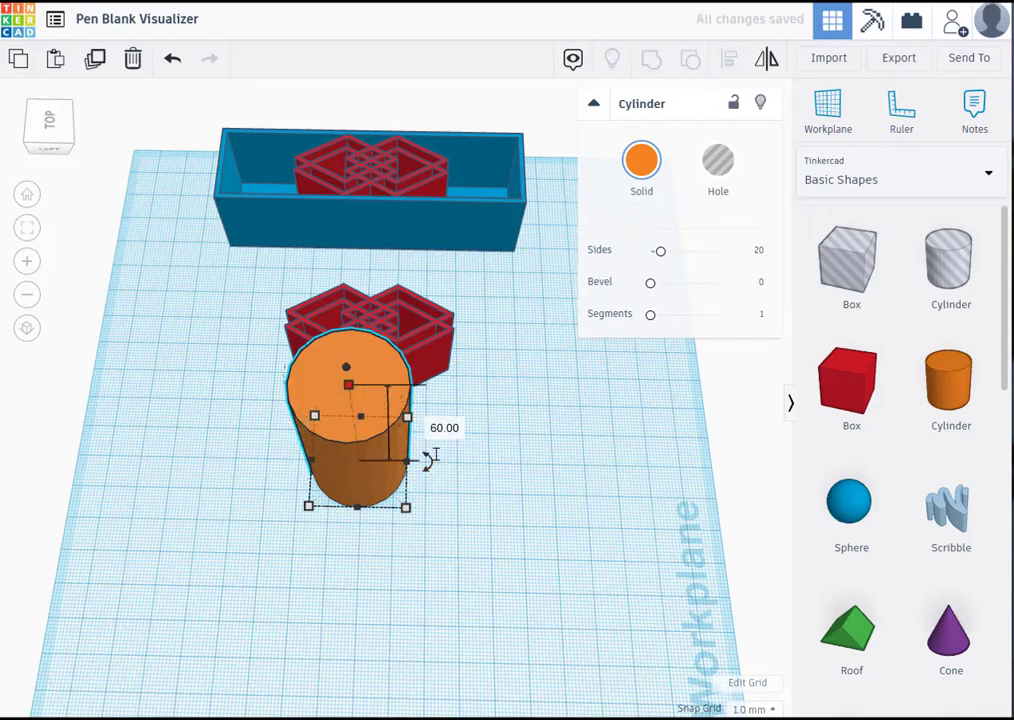
Rotate the cylinder 90° so that it lies parallel to the tray.
{"action": "left_click", "coordinate": [563, 472]}
{"action": "right_click_drag", "start_coordinate": [563, 472], "coordinate": [562, 430]}
{"action": "left_click", "coordinate": [398, 372]}
{"action": "scroll", "coordinate": [398, 370], "scroll_direction": "up", "scroll_amount": 2}
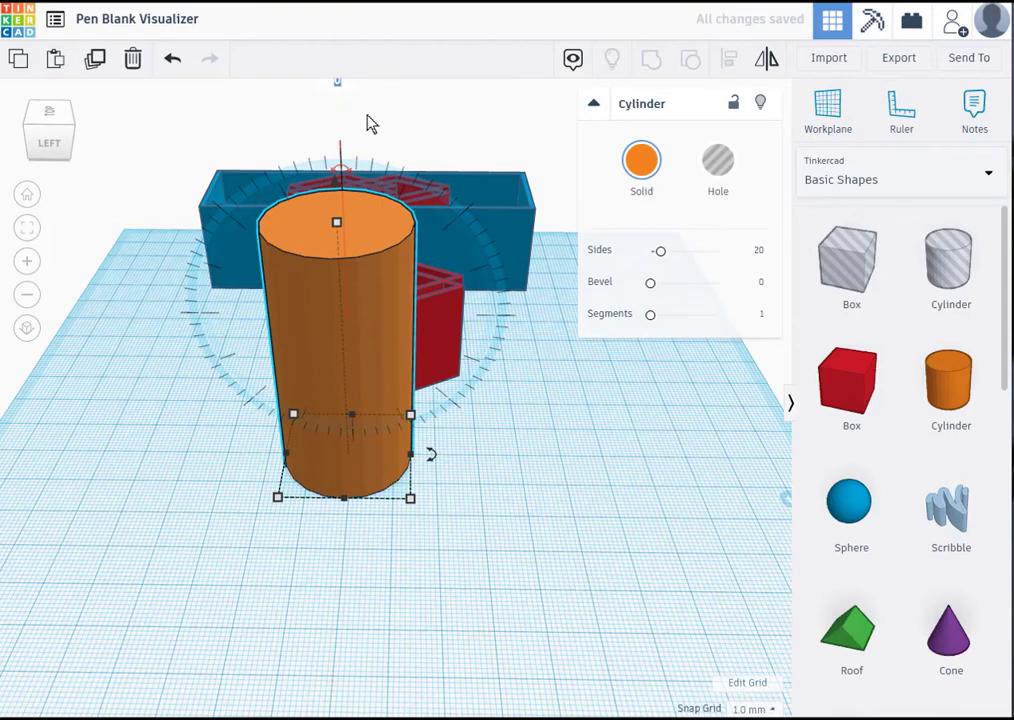
{"action": "scroll", "coordinate": [368, 122], "scroll_direction": "down", "scroll_amount": 1}
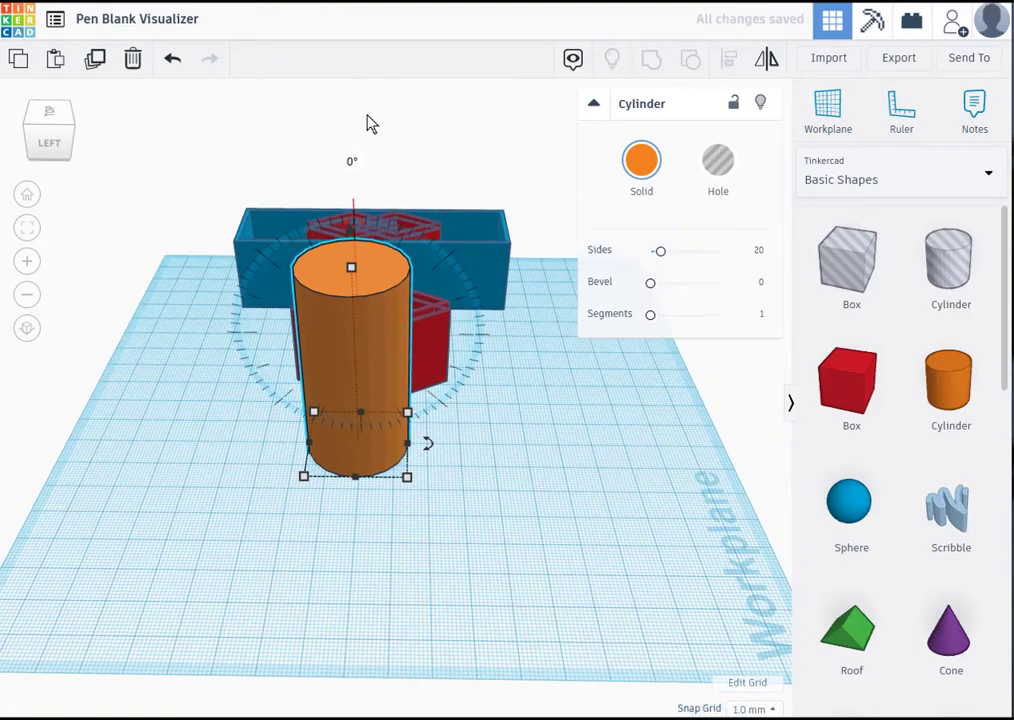
{"action": "left_click", "coordinate": [353, 164]}
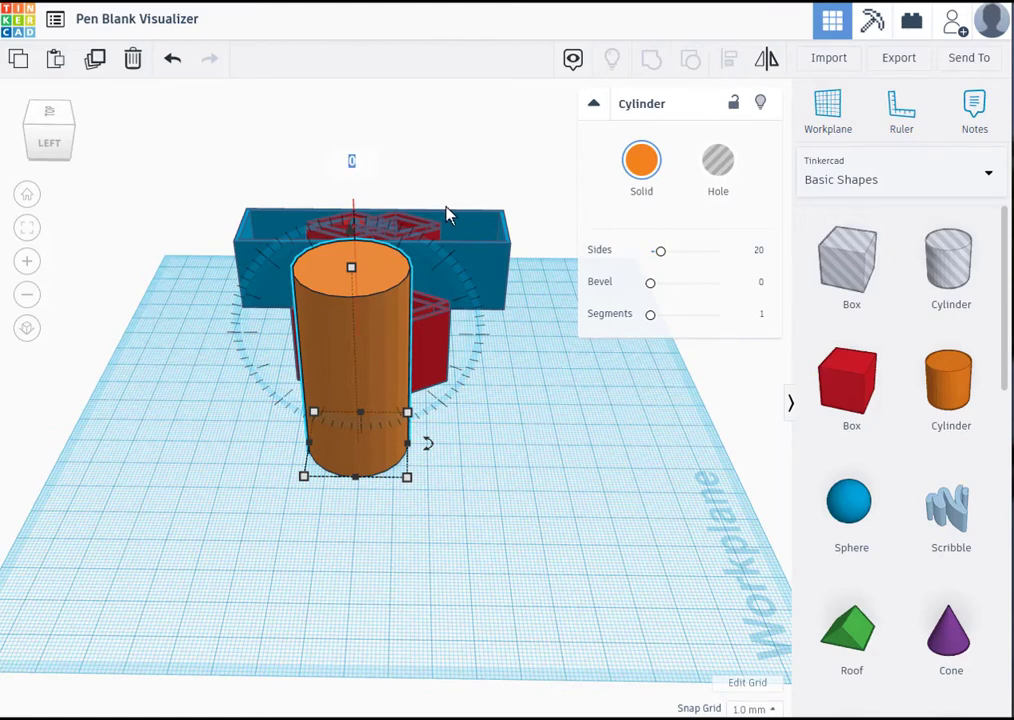
{"action": "key", "text": "BackSpace"}
{"action": "type", "text": "90"}
{"action": "key", "text": "Return"}
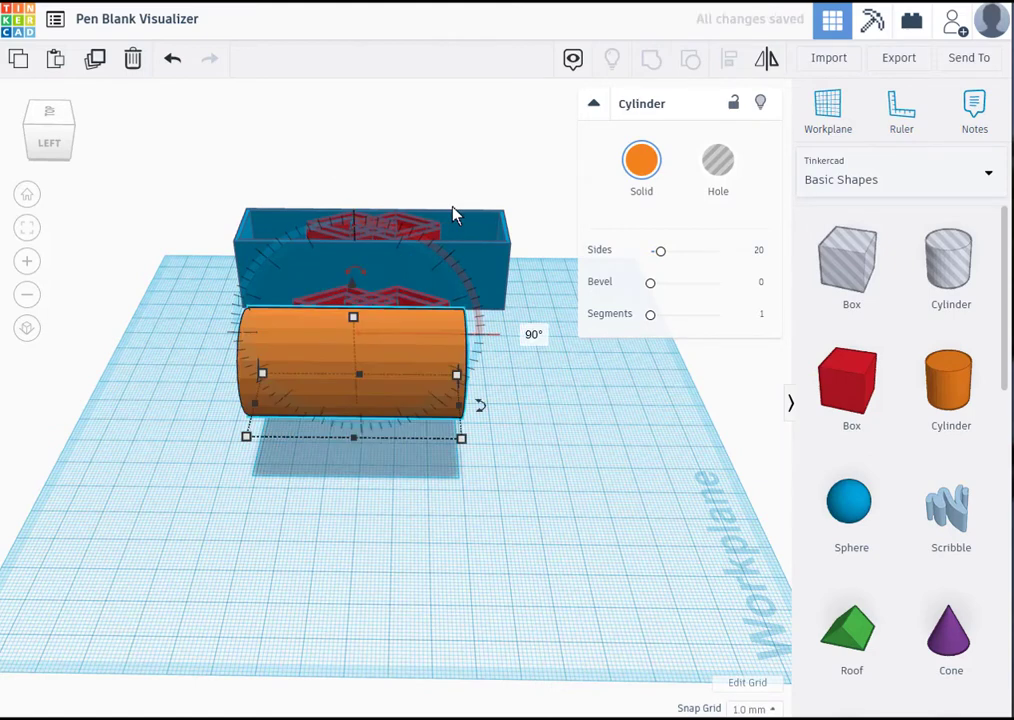
Align the bottoms of the orange cylinder and the lattice copy so the cylinder rests on the workplane.
{"action": "right_click_drag", "start_coordinate": [566, 490], "coordinate": [335, 450]}
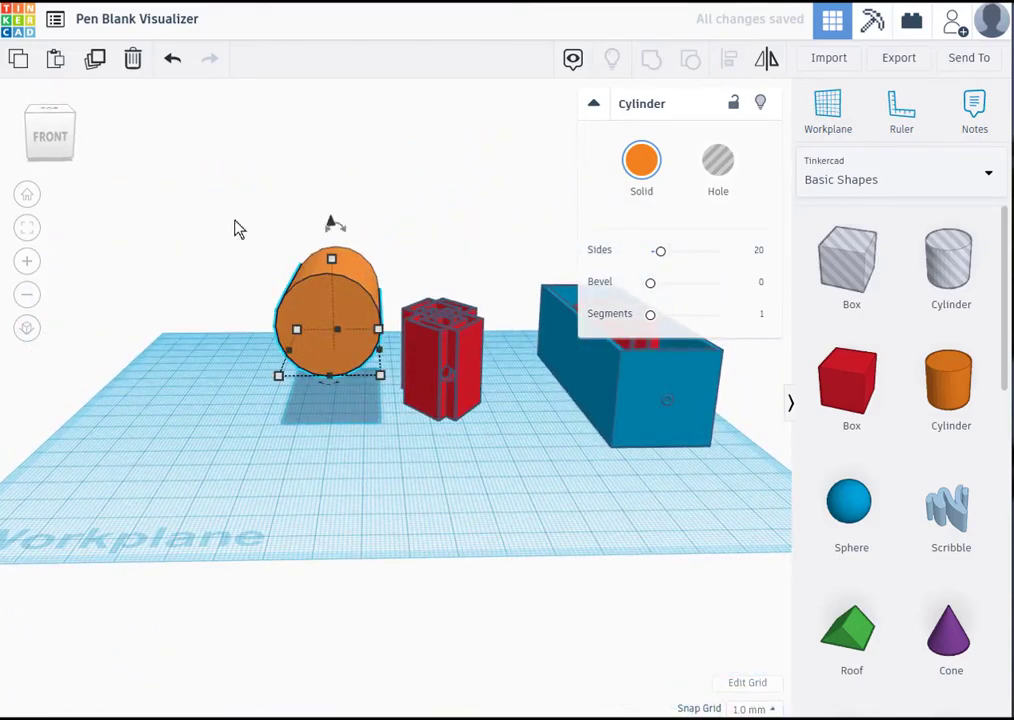
{"action": "left_click_drag", "start_coordinate": [235, 220], "coordinate": [496, 450]}
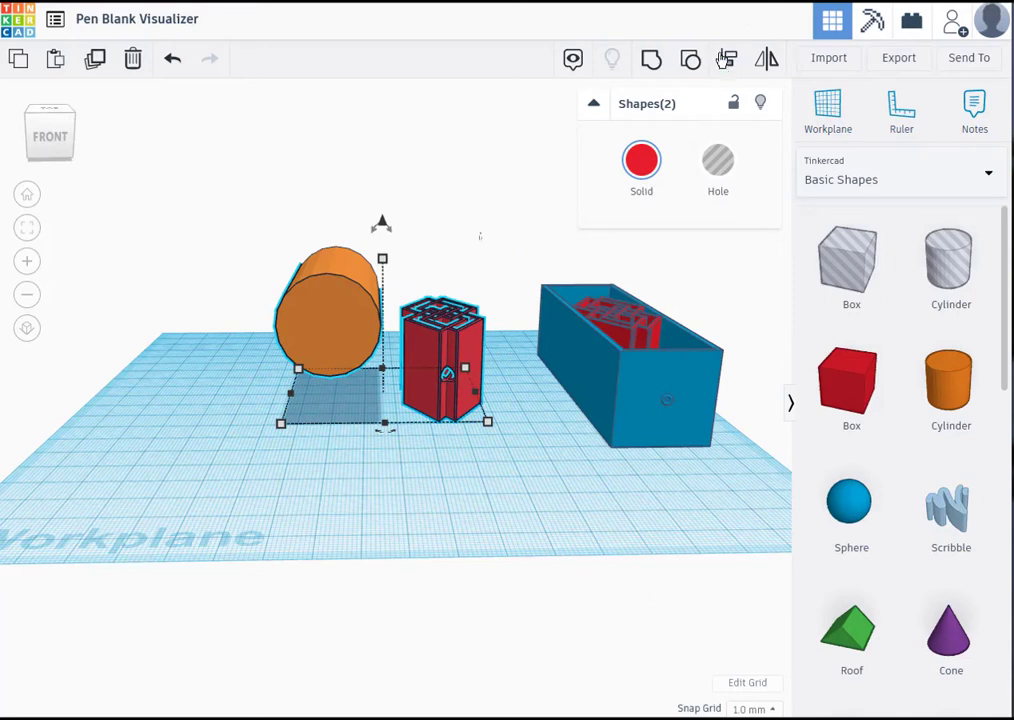
{"action": "left_click", "coordinate": [725, 58]}
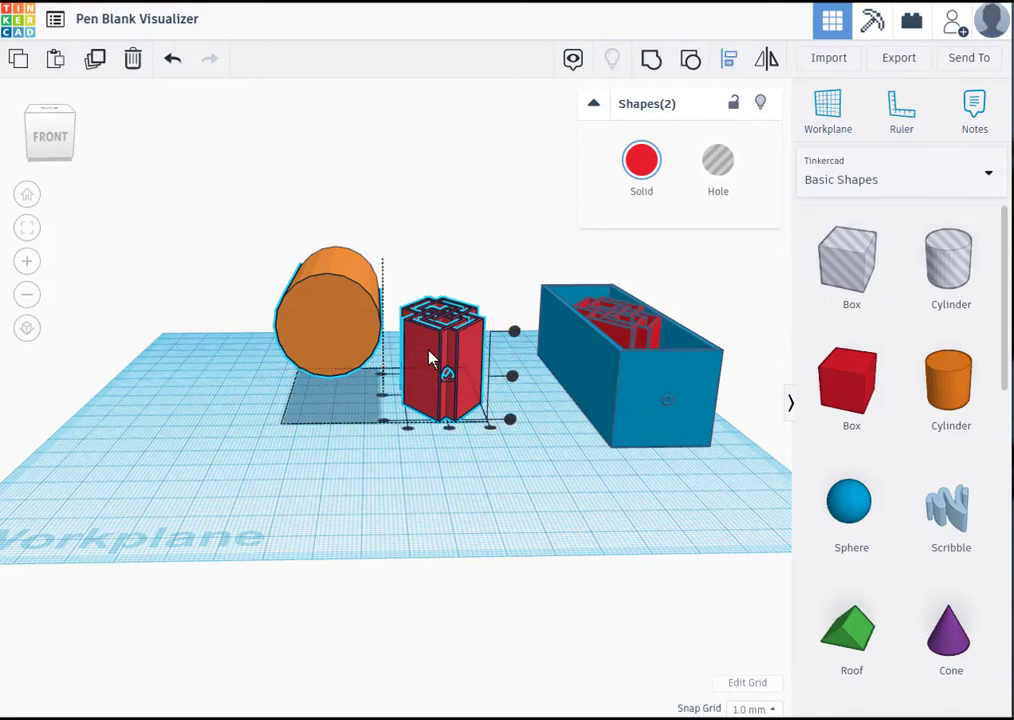
{"action": "left_click", "coordinate": [509, 417]}
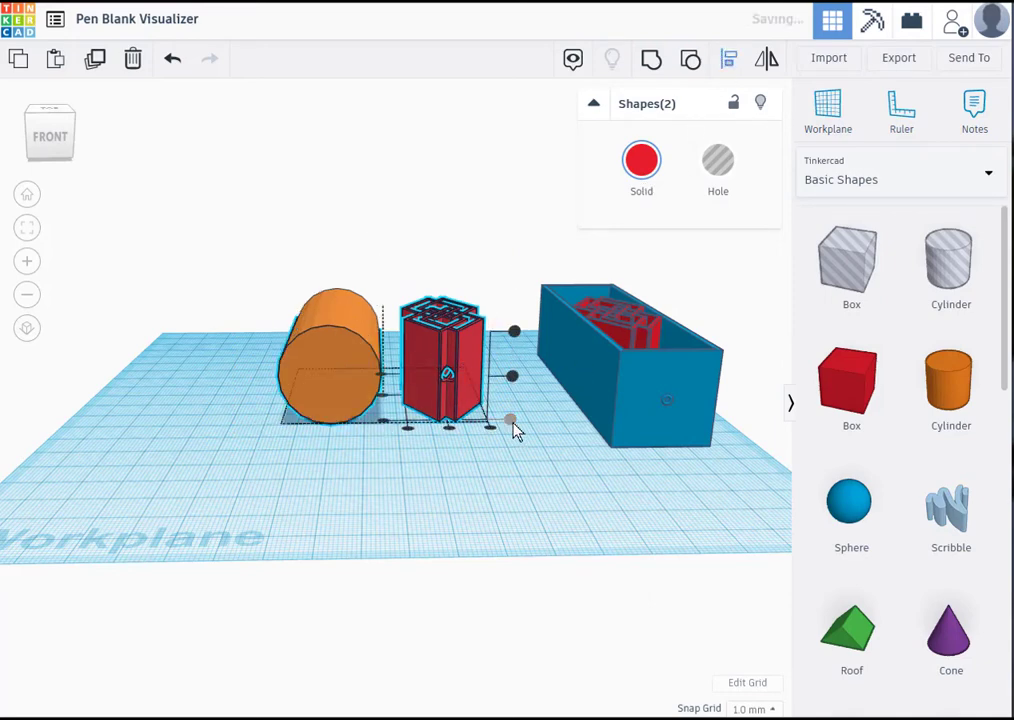
{"action": "left_click", "coordinate": [352, 494]}
{"action": "right_click_drag", "start_coordinate": [256, 455], "coordinate": [288, 537]}
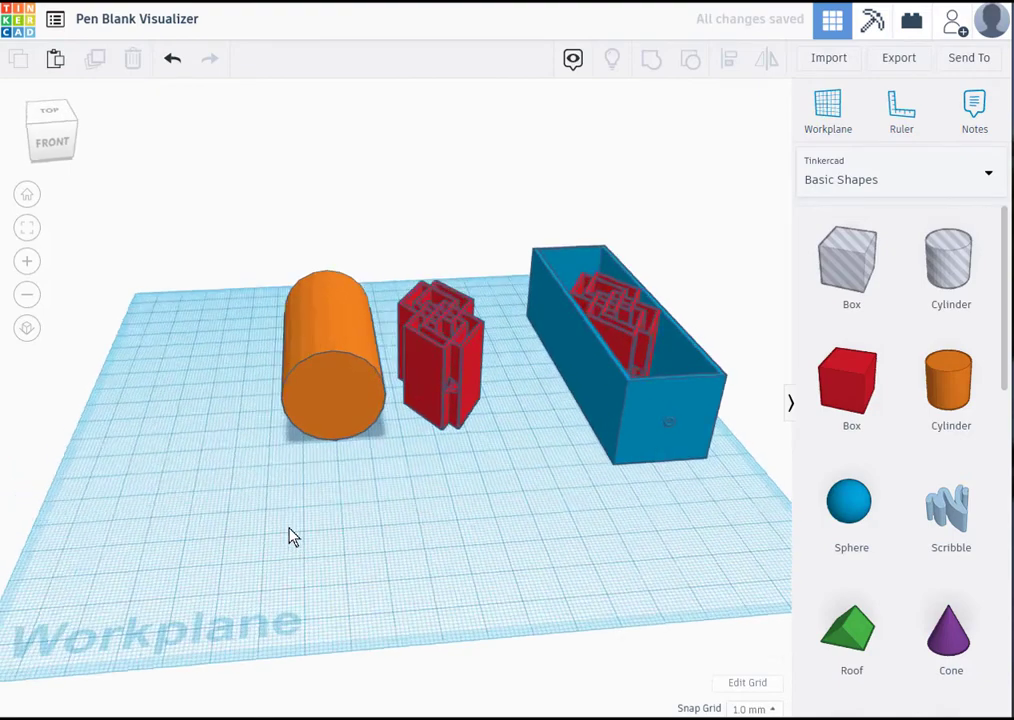
Change the lying cylinder's solid color to white.
{"action": "left_click", "coordinate": [344, 423]}
{"action": "left_click", "coordinate": [643, 163]}
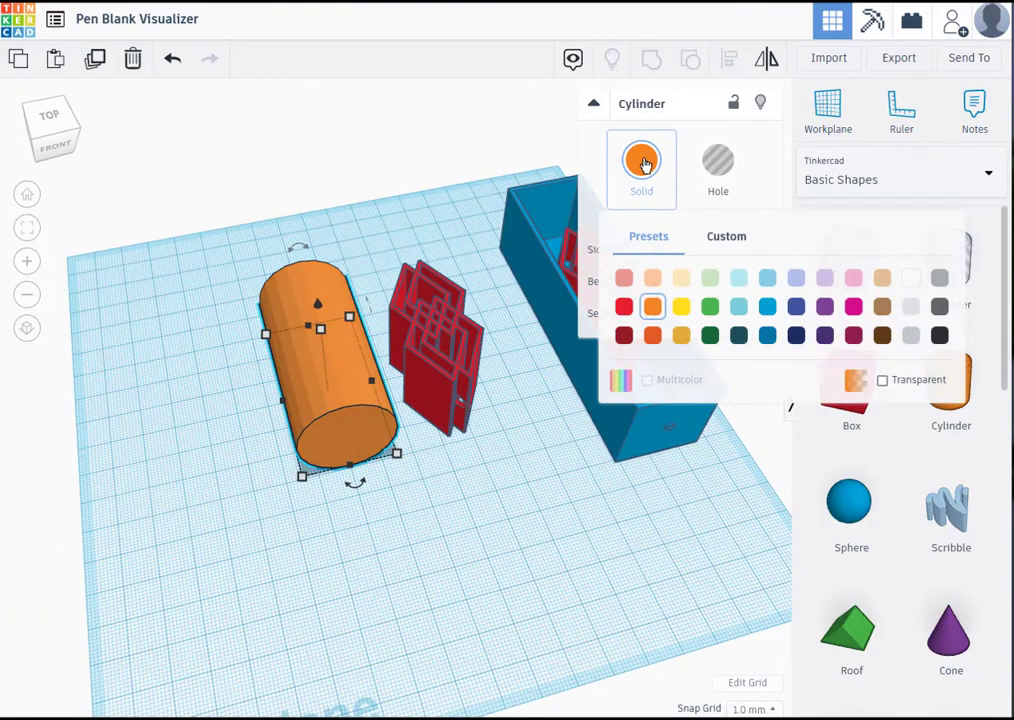
{"action": "left_click", "coordinate": [910, 281]}
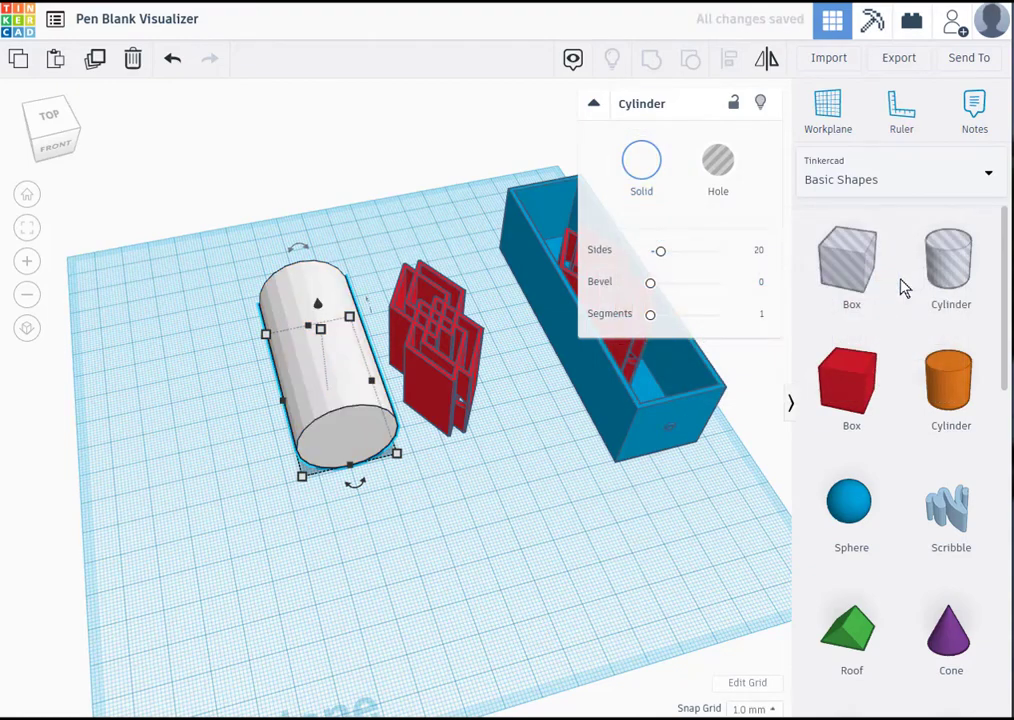
{"action": "left_click", "coordinate": [455, 503]}
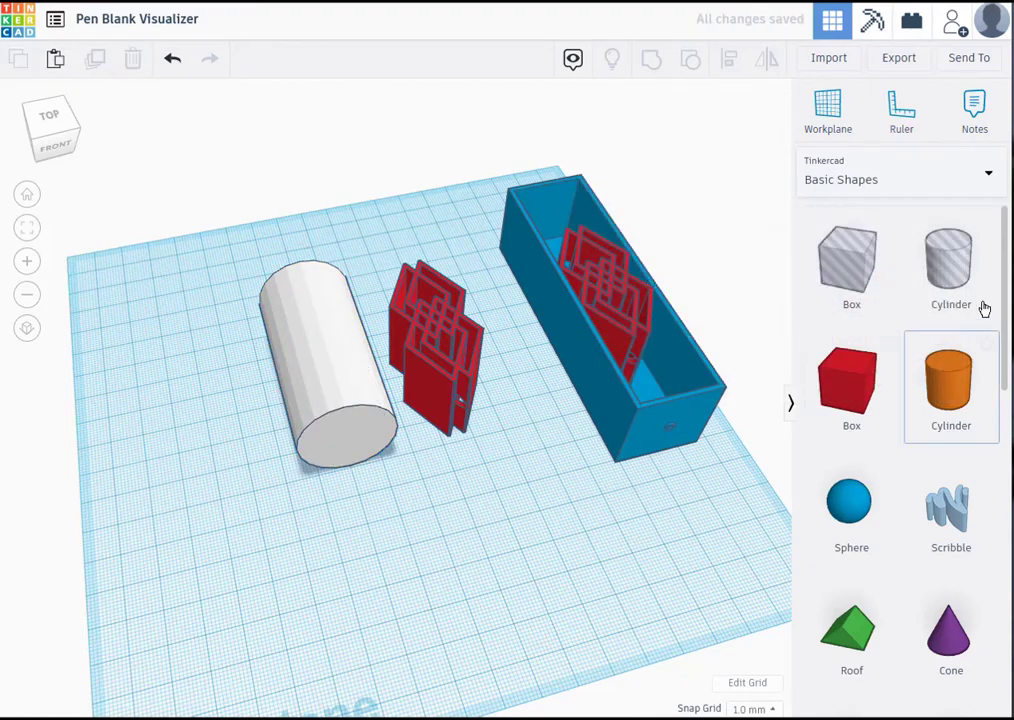
Add a solid cylinder and a hole cylinder side by side in the free area beyond the white cylinder.
{"action": "left_click_drag", "start_coordinate": [952, 372], "coordinate": [165, 484]}
{"action": "left_click_drag", "start_coordinate": [935, 280], "coordinate": [190, 593]}
{"action": "right_click_drag", "start_coordinate": [155, 690], "coordinate": [388, 658]}
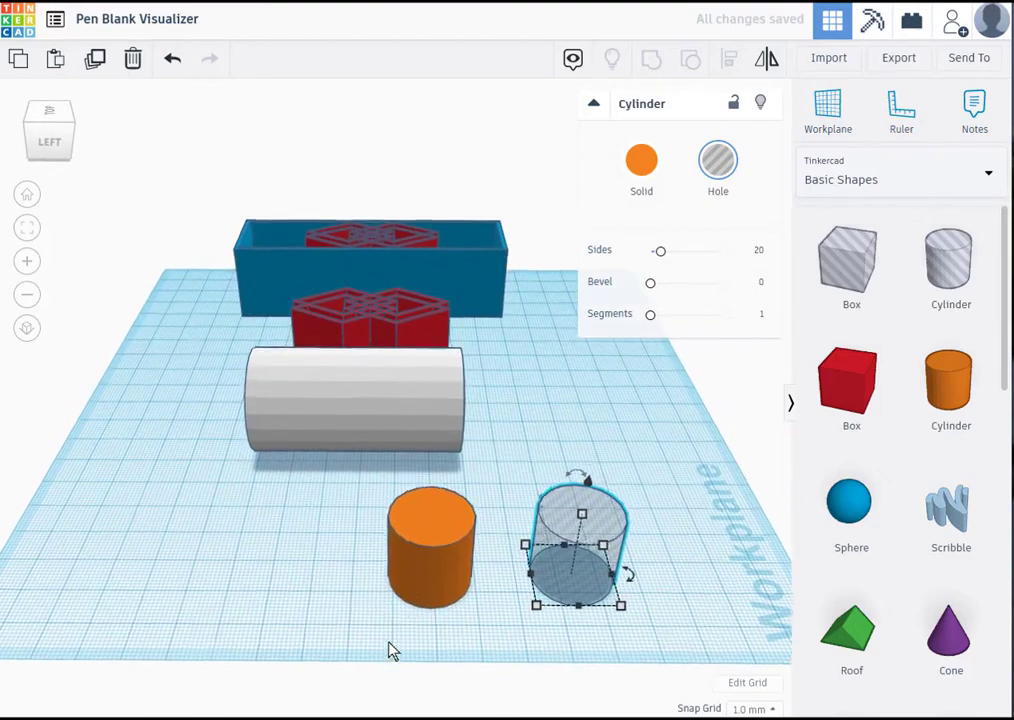
Set the standing orange cylinder's length and width to 40 mm each.
{"action": "left_click", "coordinate": [415, 566]}
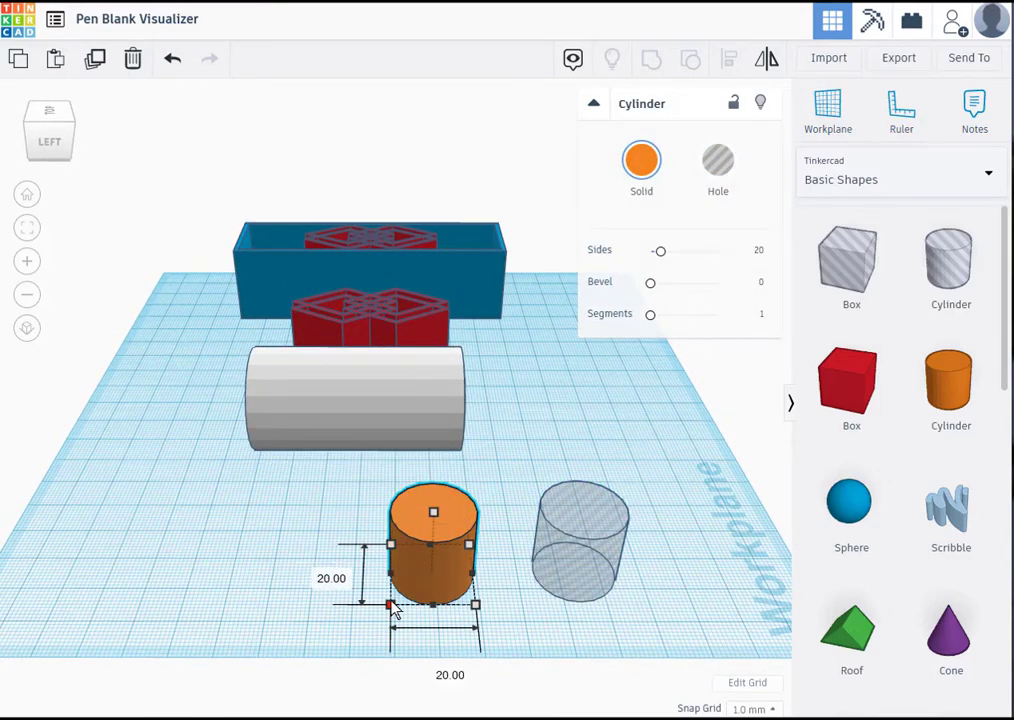
{"action": "left_click", "coordinate": [317, 572]}
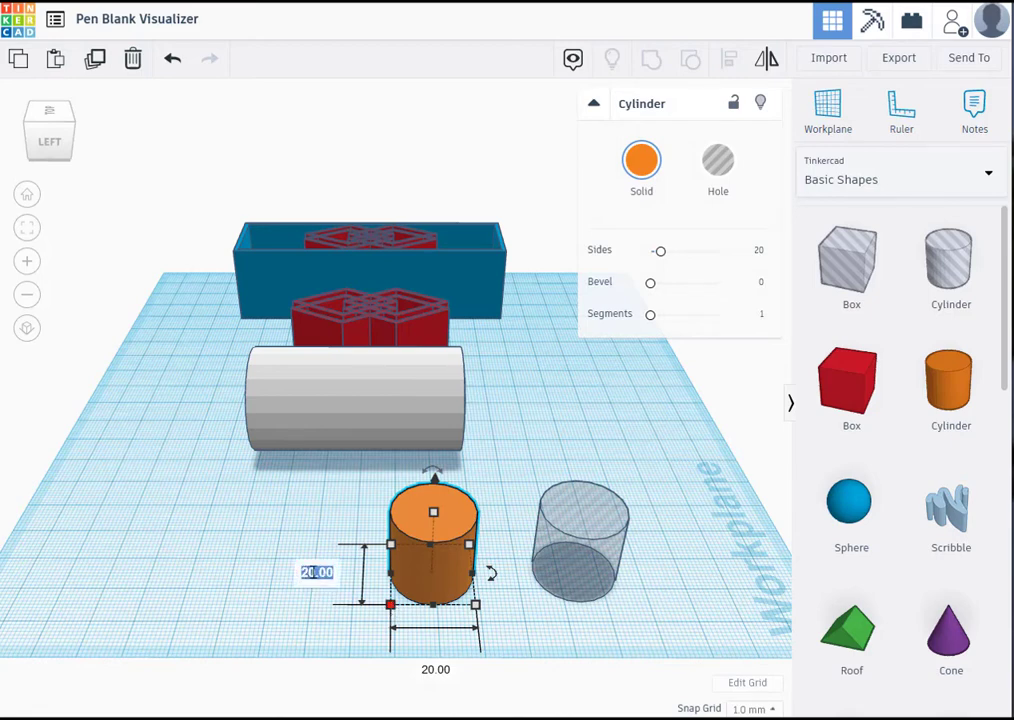
{"action": "type", "text": "40"}
{"action": "key", "text": "Return"}
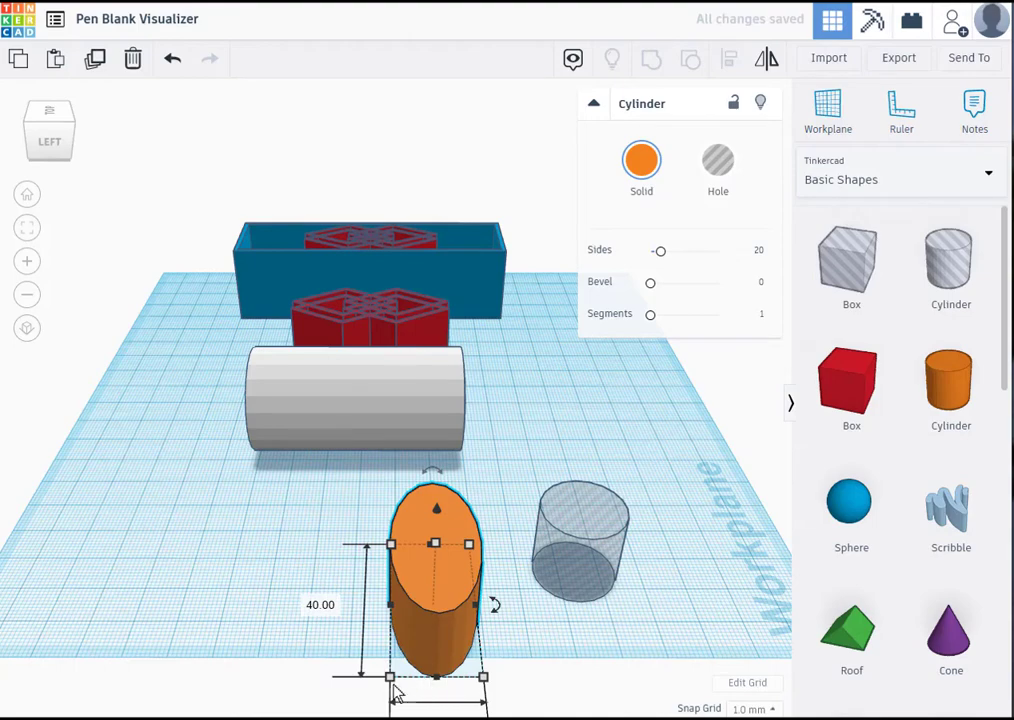
{"action": "scroll", "coordinate": [392, 680], "scroll_direction": "down", "scroll_amount": 3}
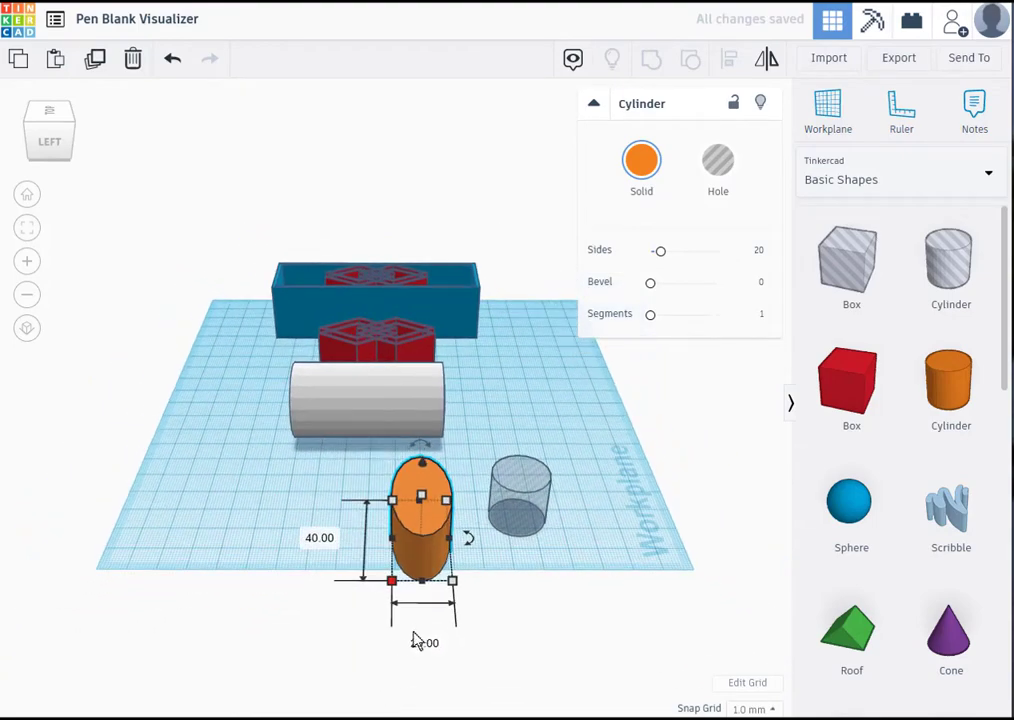
{"action": "left_click", "coordinate": [417, 641]}
{"action": "type", "text": "40"}
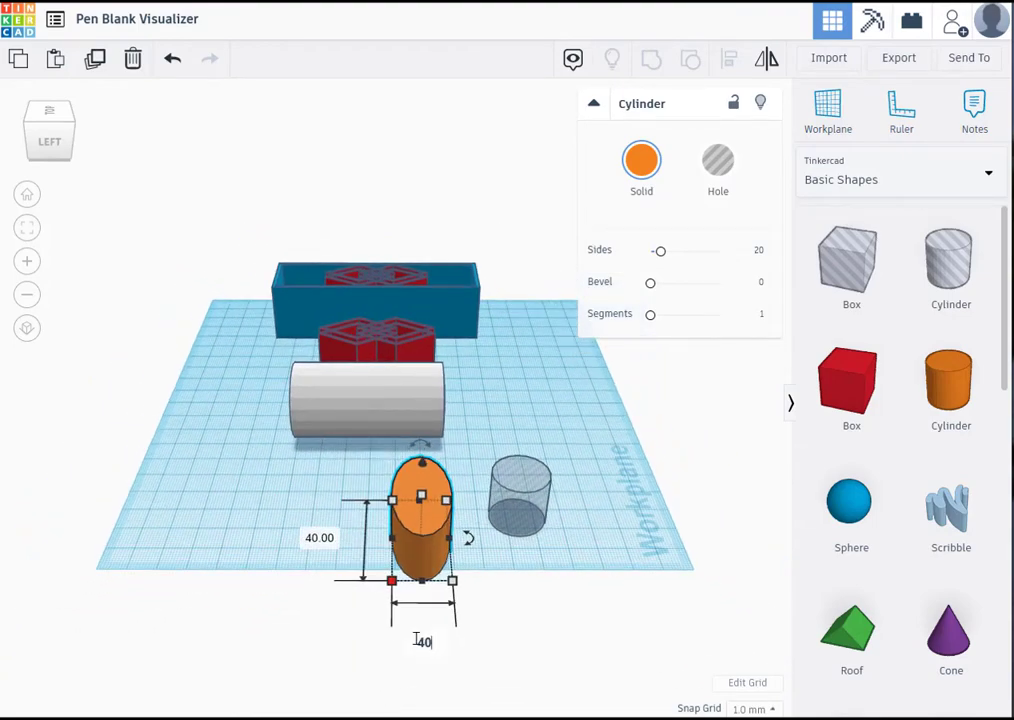
{"action": "key", "text": "Return"}
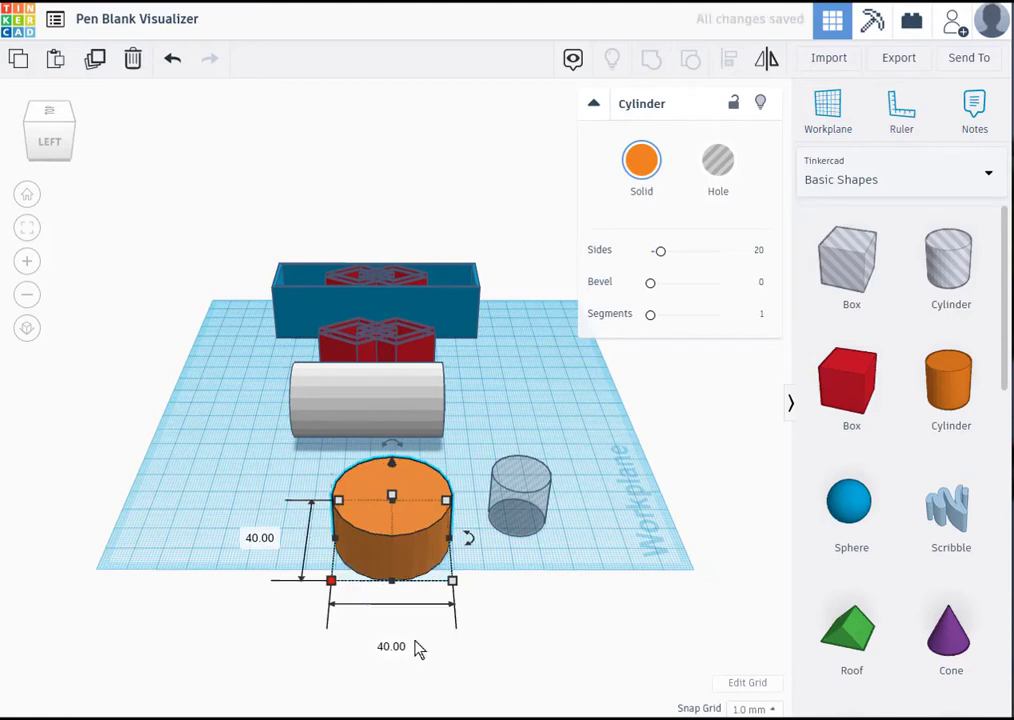
Set the orange cylinder's height to 65 mm and move it about 31 mm sideways, away from the hole cylinder, and 6 mm toward the white cylinder.
{"action": "left_click", "coordinate": [358, 407]}
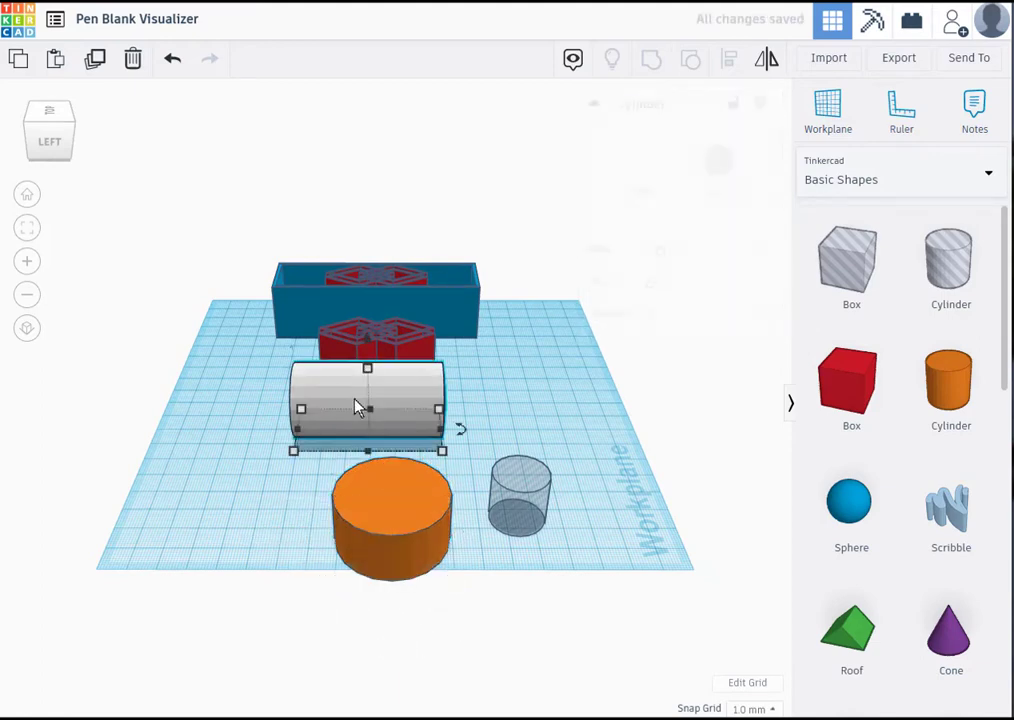
{"action": "left_click", "coordinate": [407, 534]}
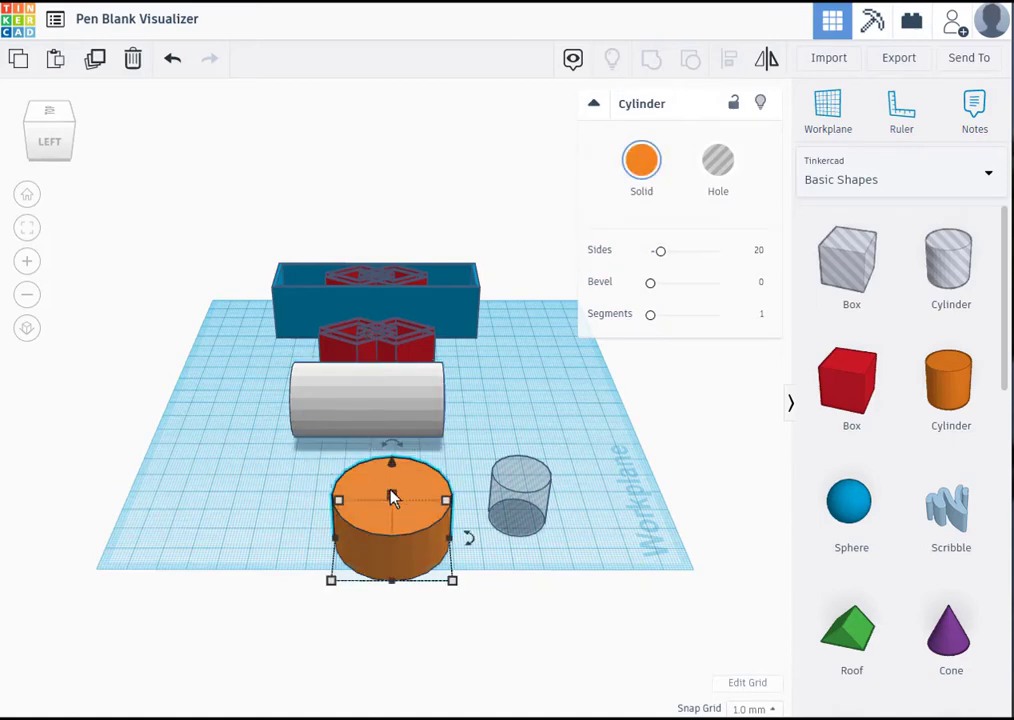
{"action": "mouse_move", "coordinate": [391, 492]}
{"action": "left_click", "coordinate": [471, 516]}
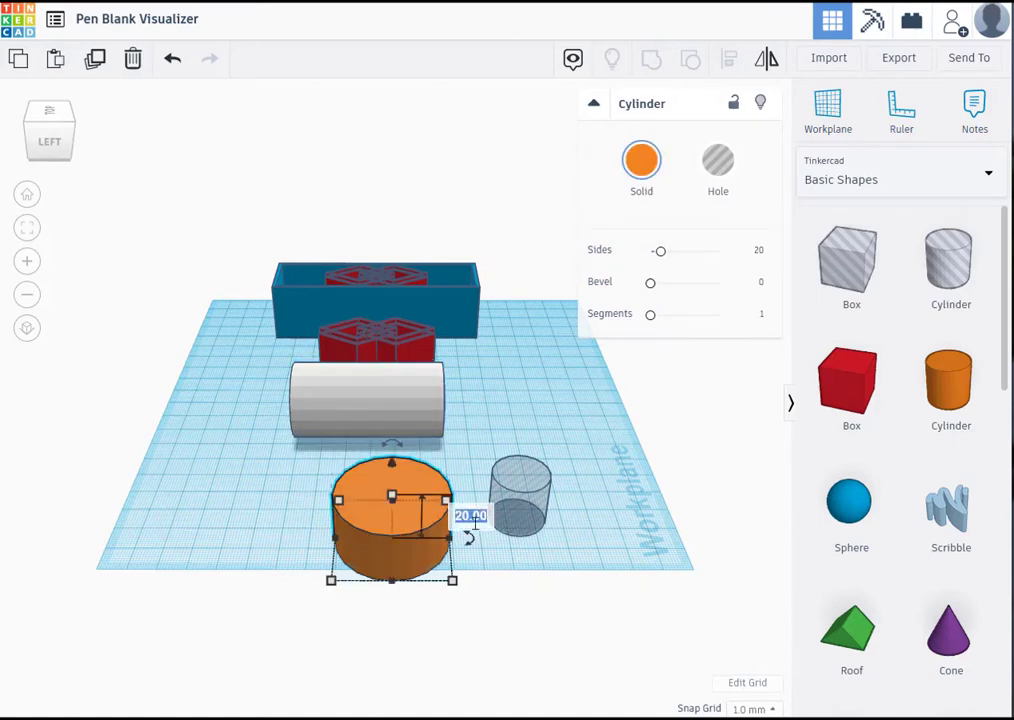
{"action": "type", "text": "65"}
{"action": "key", "text": "Return"}
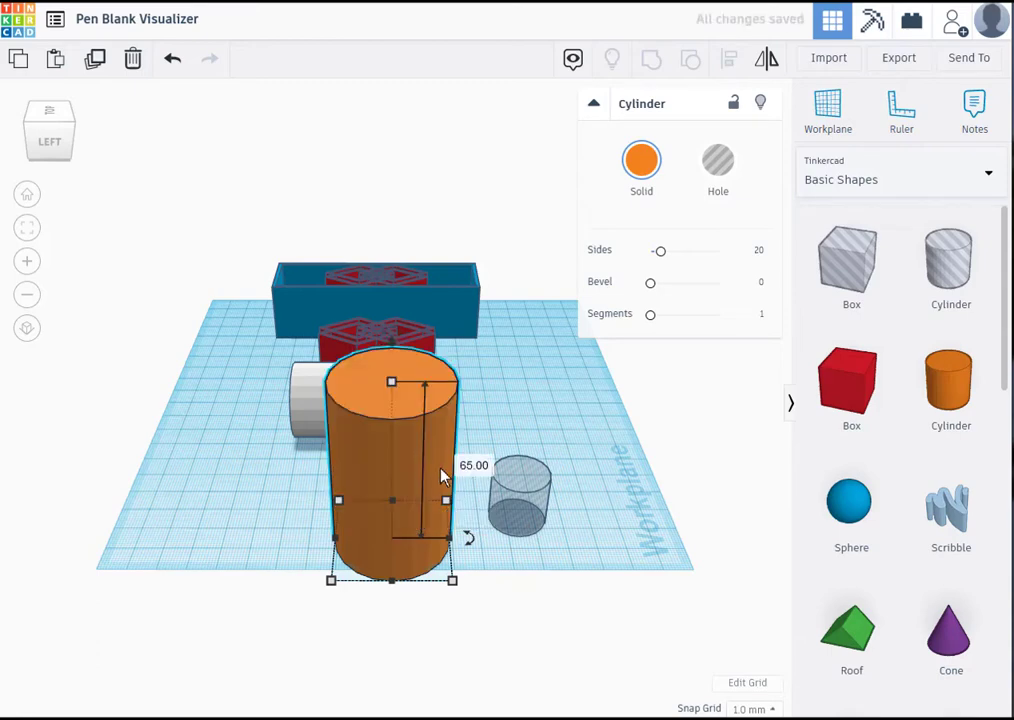
{"action": "left_click_drag", "start_coordinate": [403, 455], "coordinate": [287, 435]}
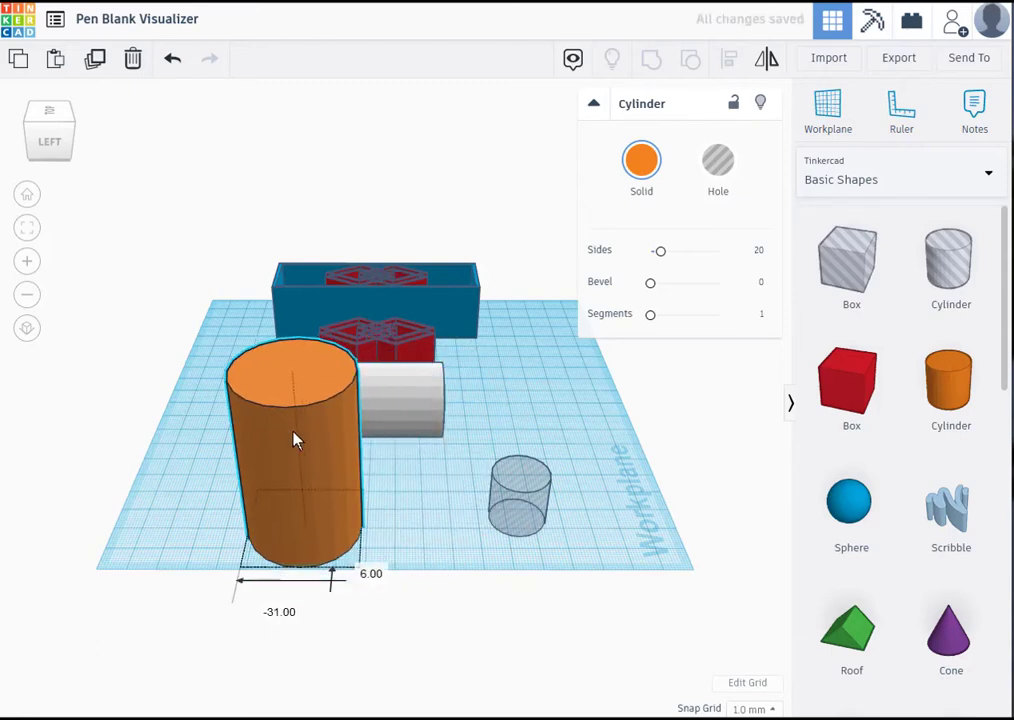
Move the hole cylinder closer to the orange one and set its Sides to 64 and Segments to 10.
{"action": "left_click_drag", "start_coordinate": [520, 497], "coordinate": [455, 485]}
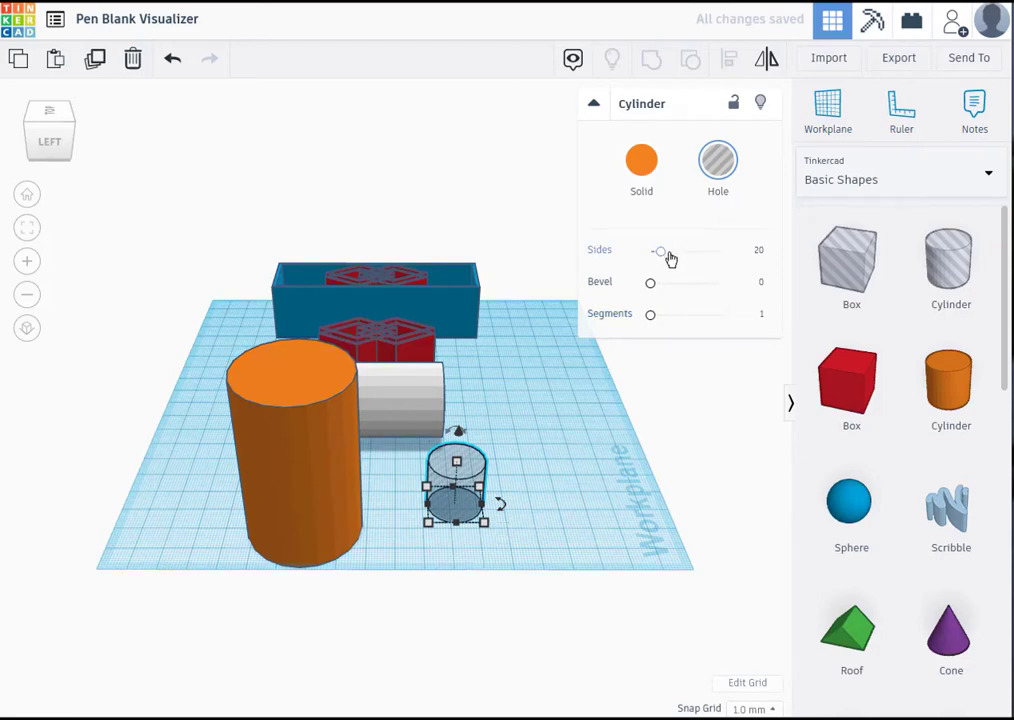
{"action": "left_click_drag", "start_coordinate": [697, 256], "coordinate": [719, 256]}
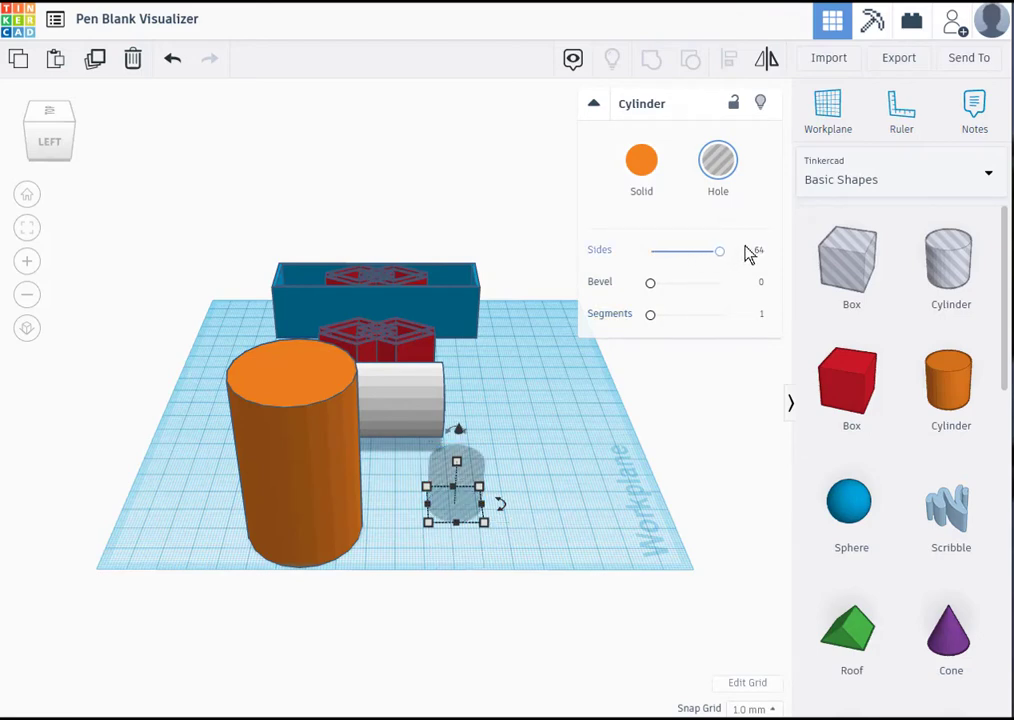
{"action": "left_click_drag", "start_coordinate": [651, 315], "coordinate": [758, 320]}
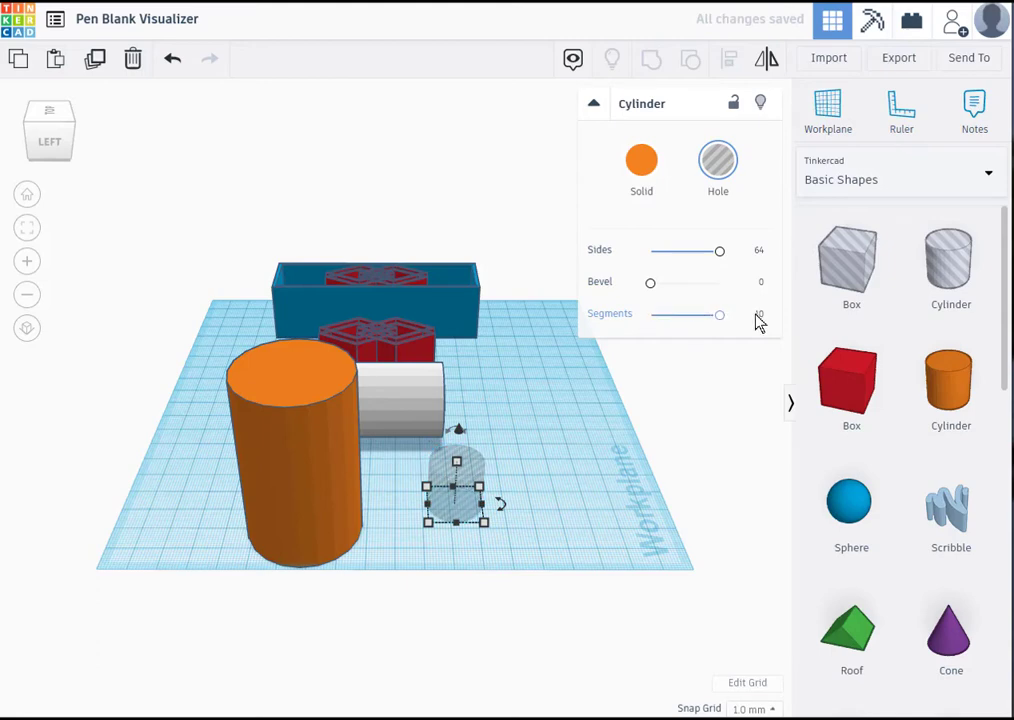
{"action": "left_click", "coordinate": [554, 471]}
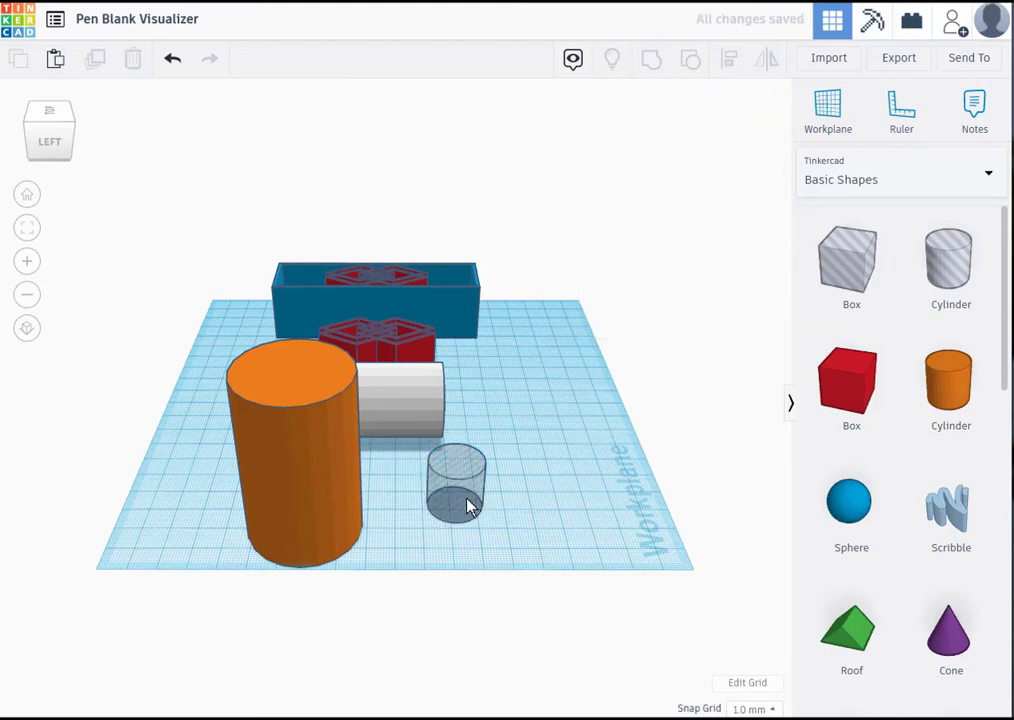
{"action": "left_click", "coordinate": [470, 507]}
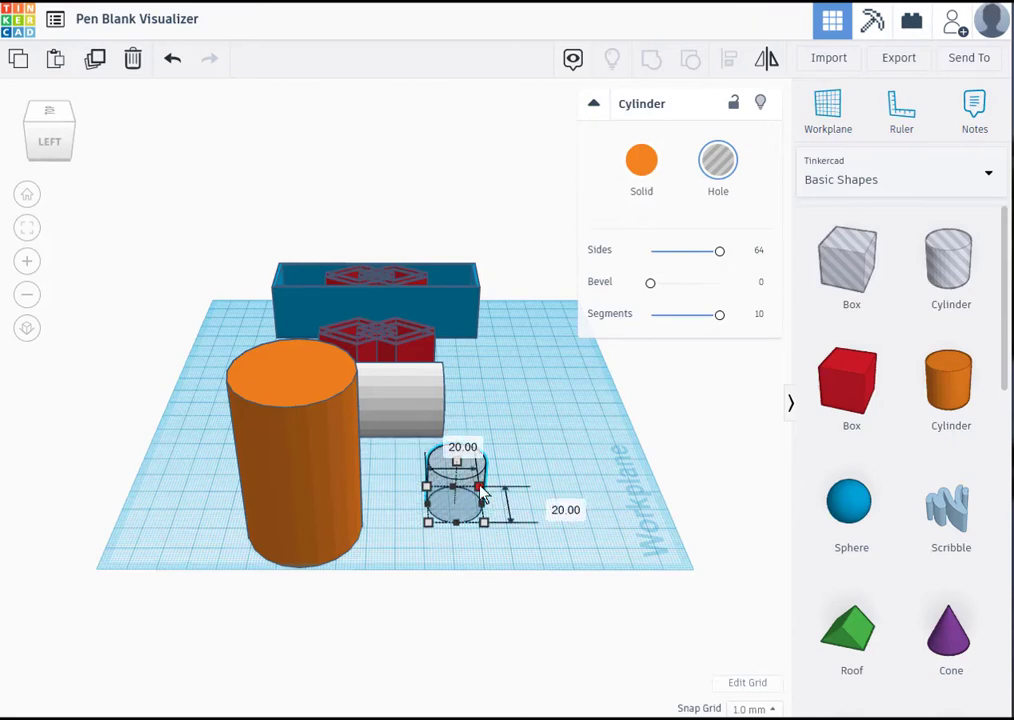
{"action": "left_click", "coordinate": [449, 441]}
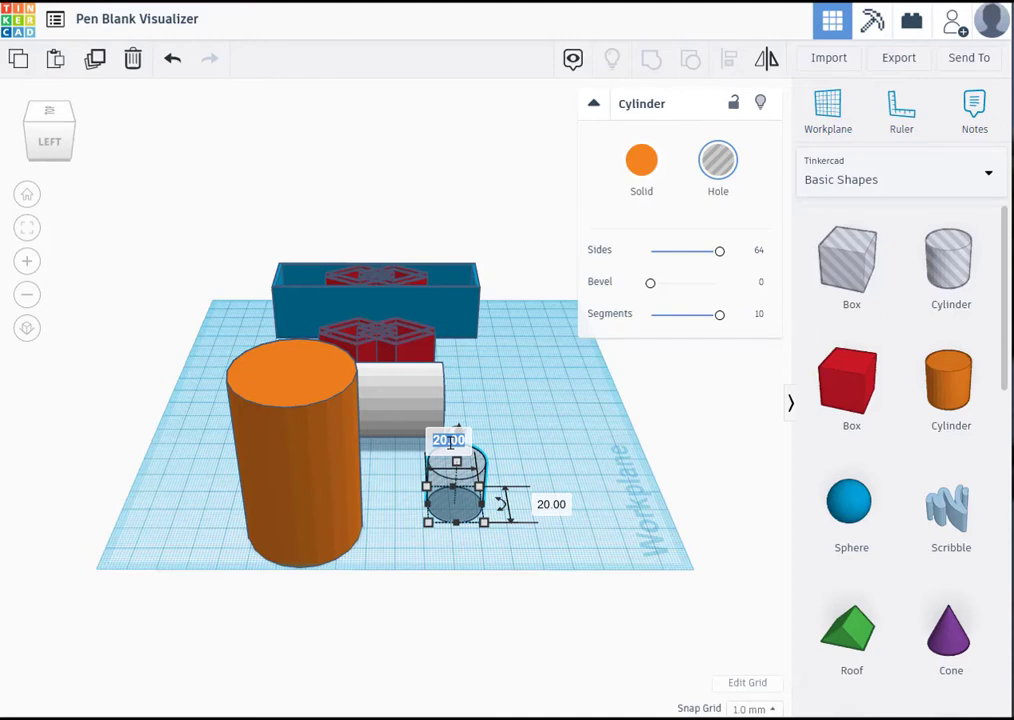
{"action": "type", "text": "80"}
{"action": "key", "text": "Return"}
{"action": "key", "text": "Delete"}
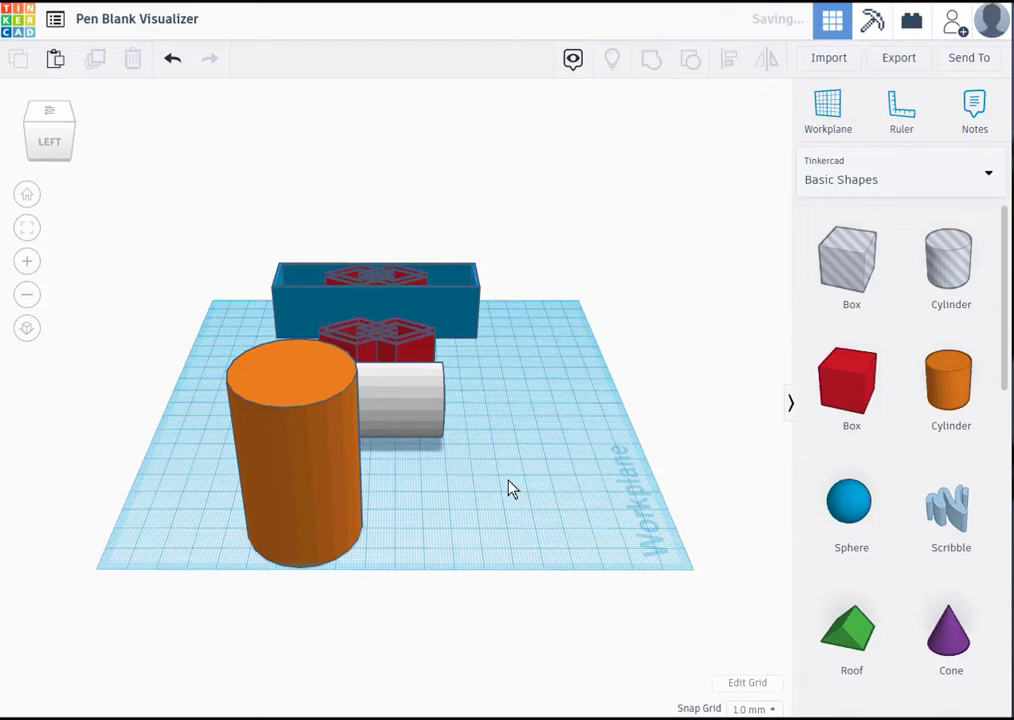
{"action": "key", "text": "ctrl+z"}
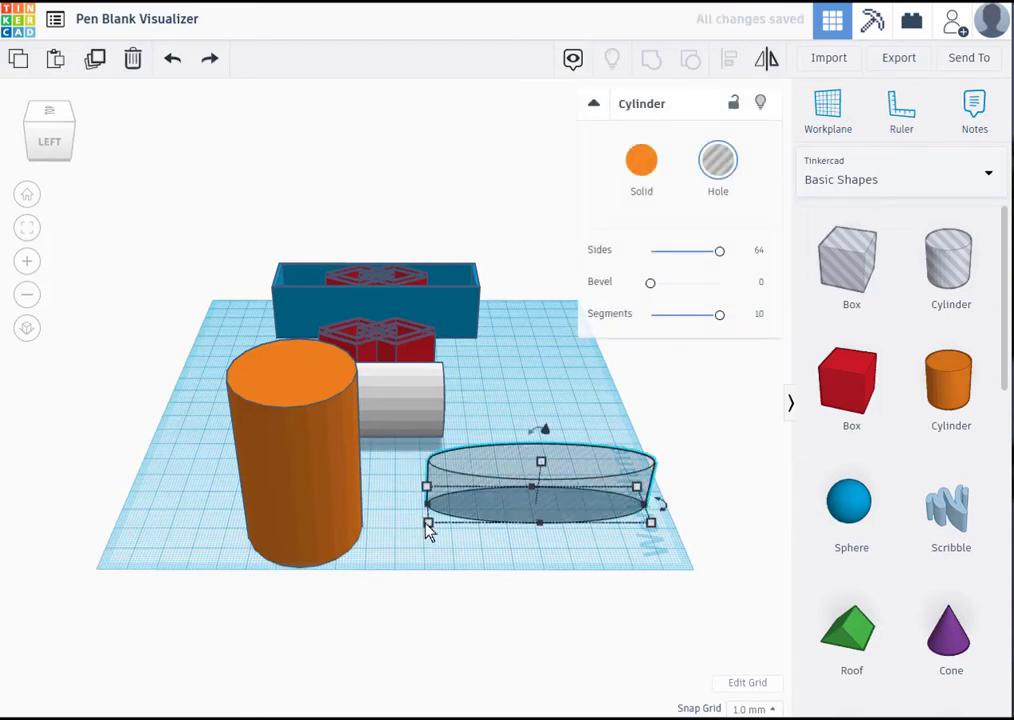
{"action": "key", "text": "ctrl+z"}
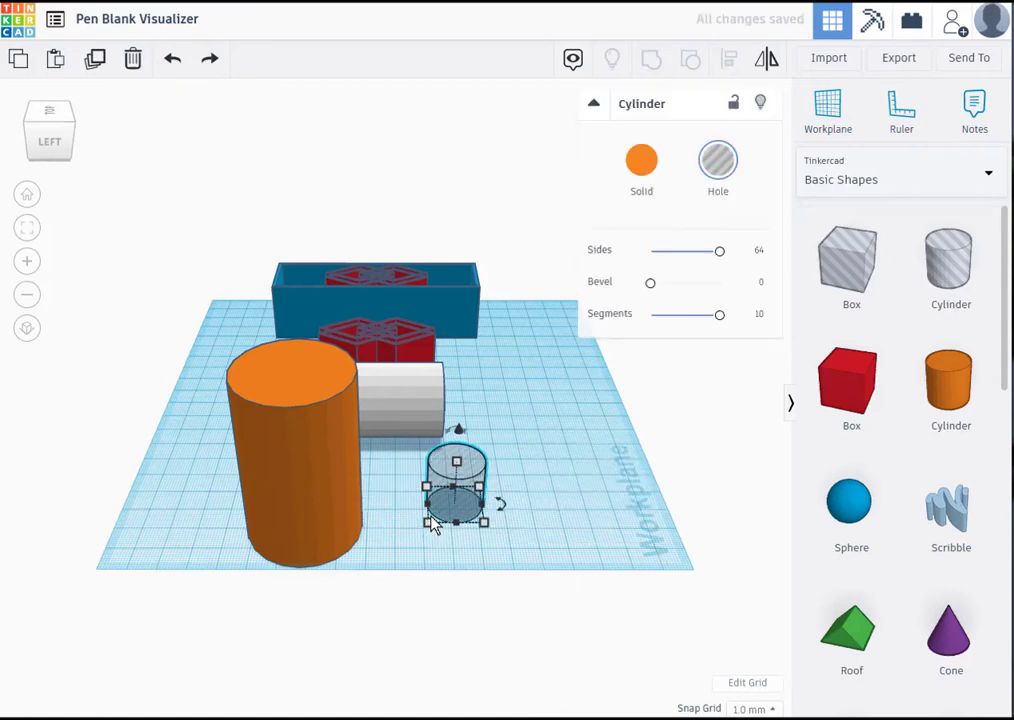
Set the hole cylinder's length and width to 8 mm each.
{"action": "mouse_move", "coordinate": [430, 523]}
{"action": "left_click", "coordinate": [355, 505]}
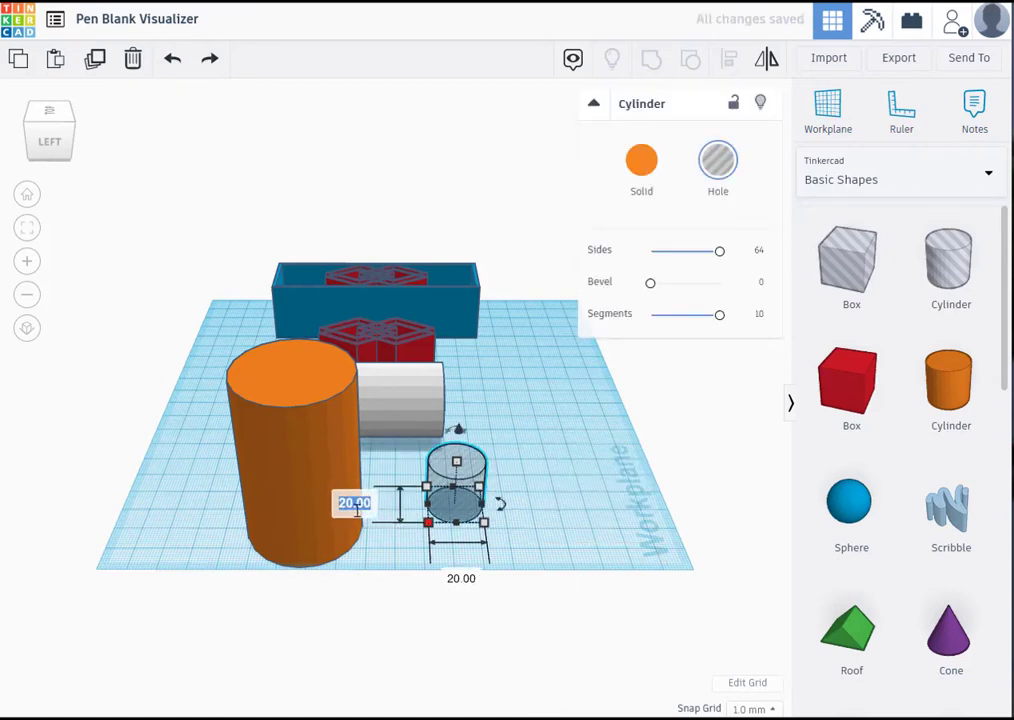
{"action": "type", "text": "80"}
{"action": "key", "text": "BackSpace"}
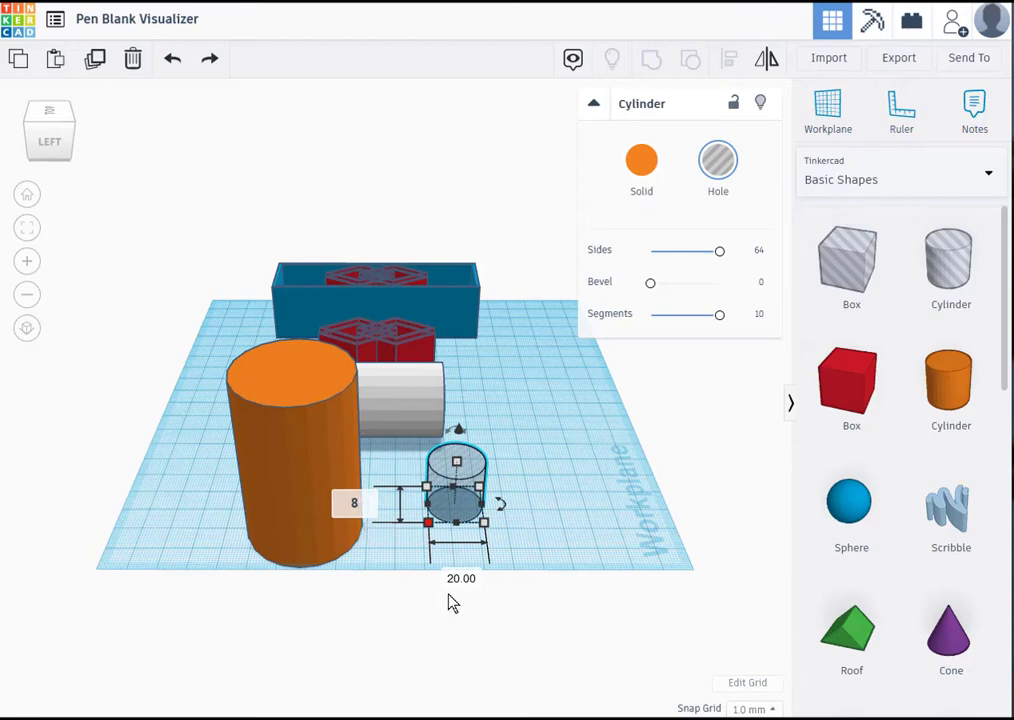
{"action": "key", "text": "Tab"}
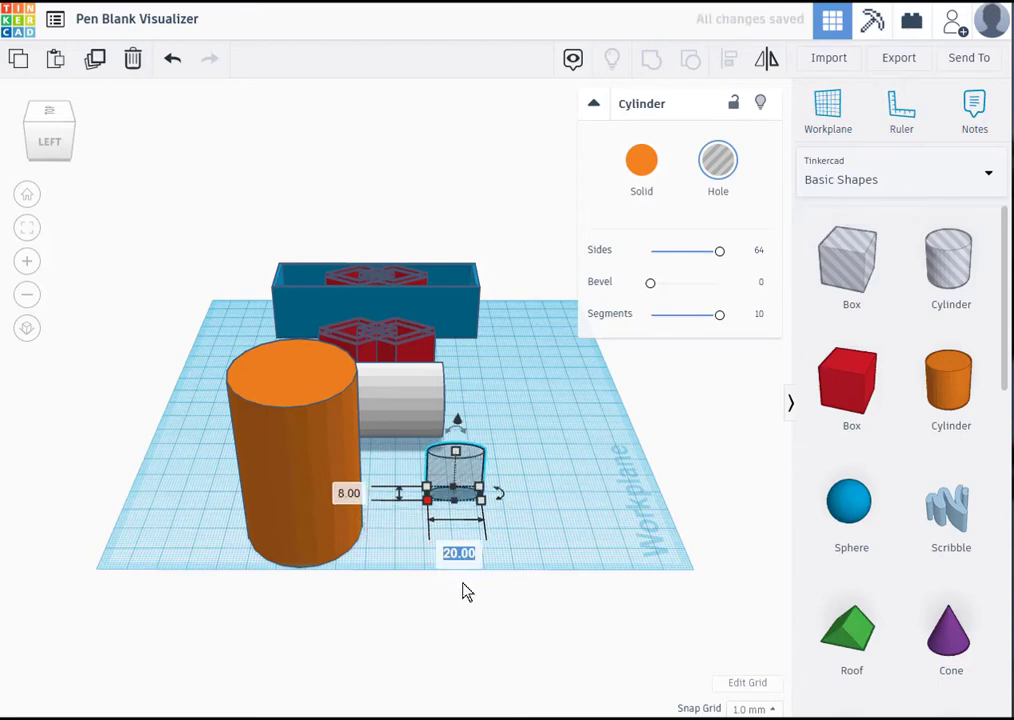
{"action": "type", "text": "8"}
{"action": "key", "text": "Return"}
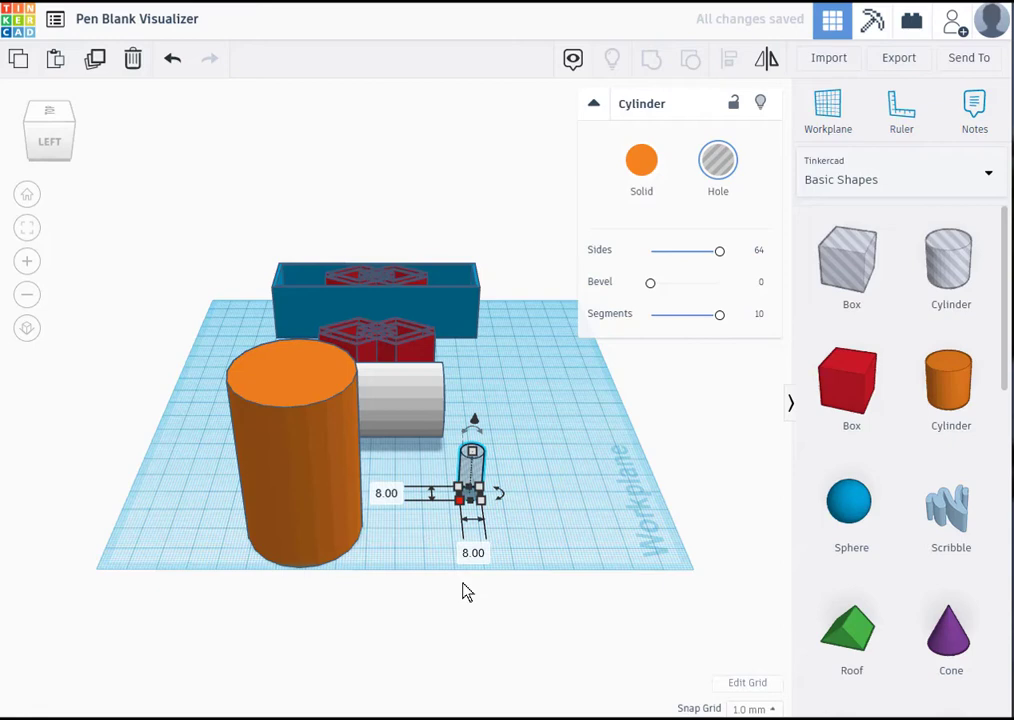
Set the hole cylinder's height to 65 mm to match the orange cylinder.
{"action": "left_click", "coordinate": [293, 463]}
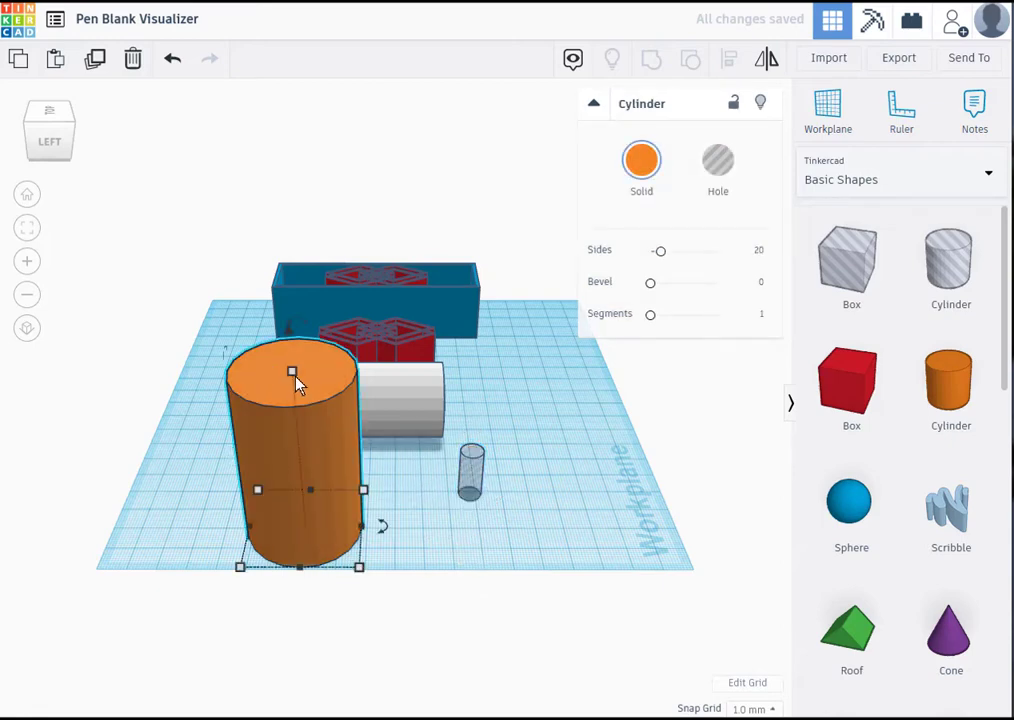
{"action": "left_click", "coordinate": [473, 468]}
{"action": "mouse_move", "coordinate": [480, 452]}
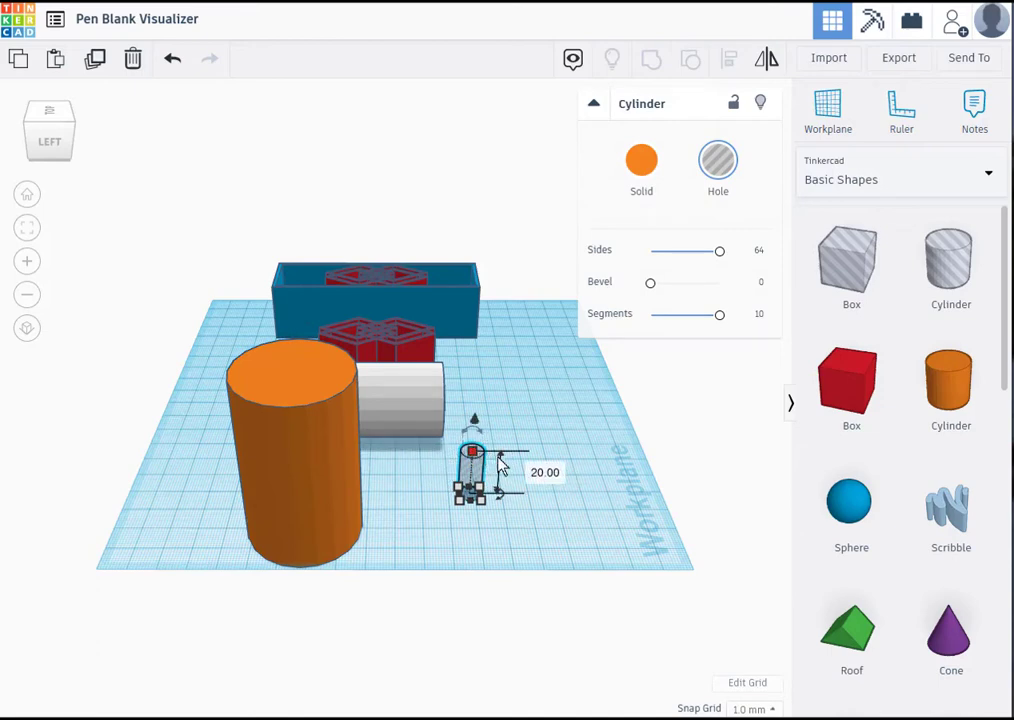
{"action": "left_click", "coordinate": [545, 471]}
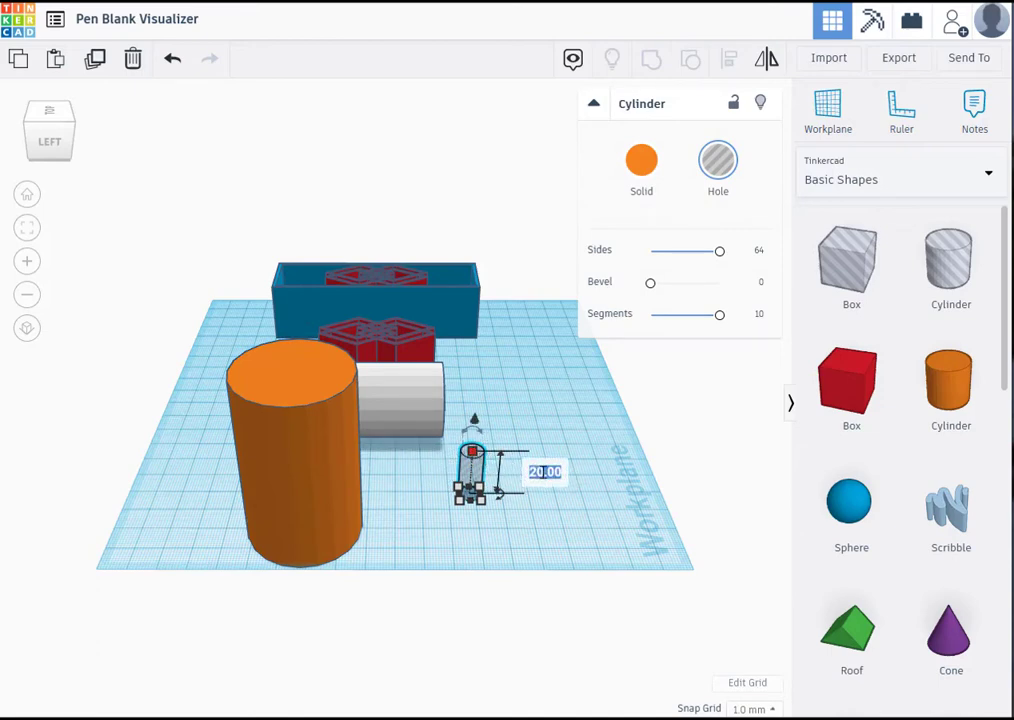
{"action": "type", "text": "65"}
{"action": "key", "text": "Return"}
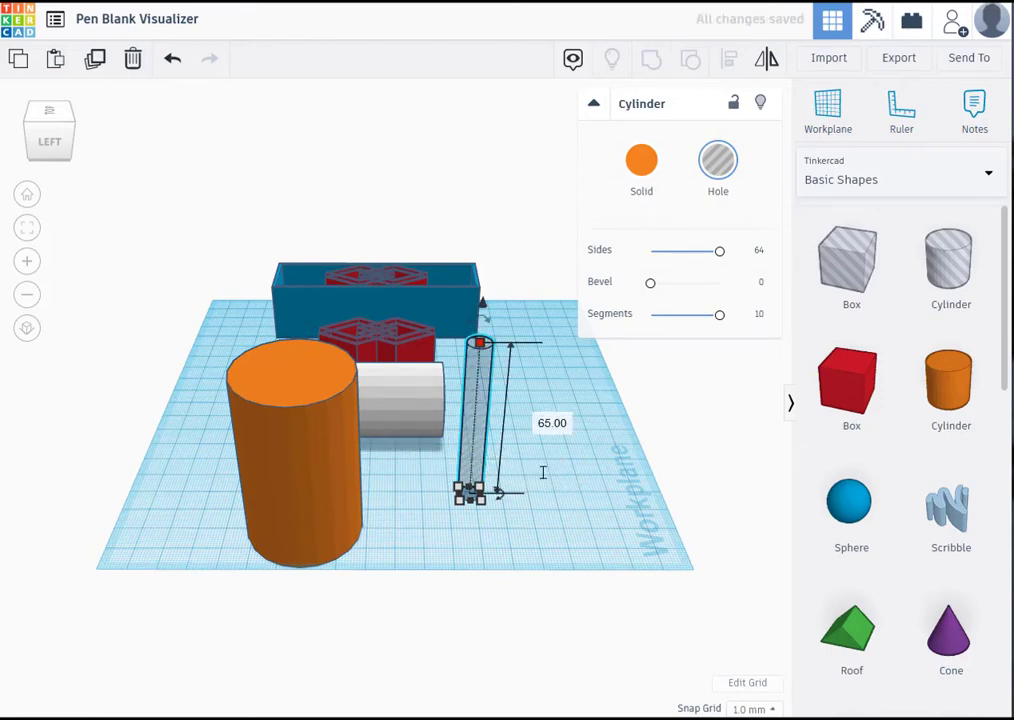
Align the hole cylinder and the orange cylinder on their centers in both horizontal directions.
{"action": "left_click", "coordinate": [317, 464], "text": "shift"}
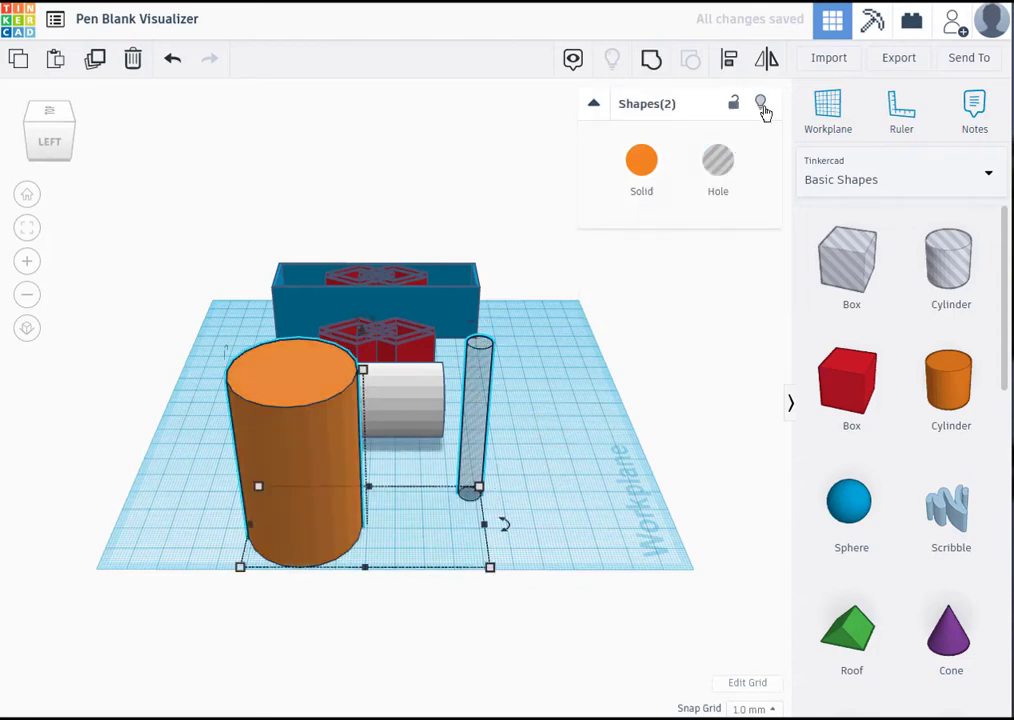
{"action": "left_click", "coordinate": [729, 58]}
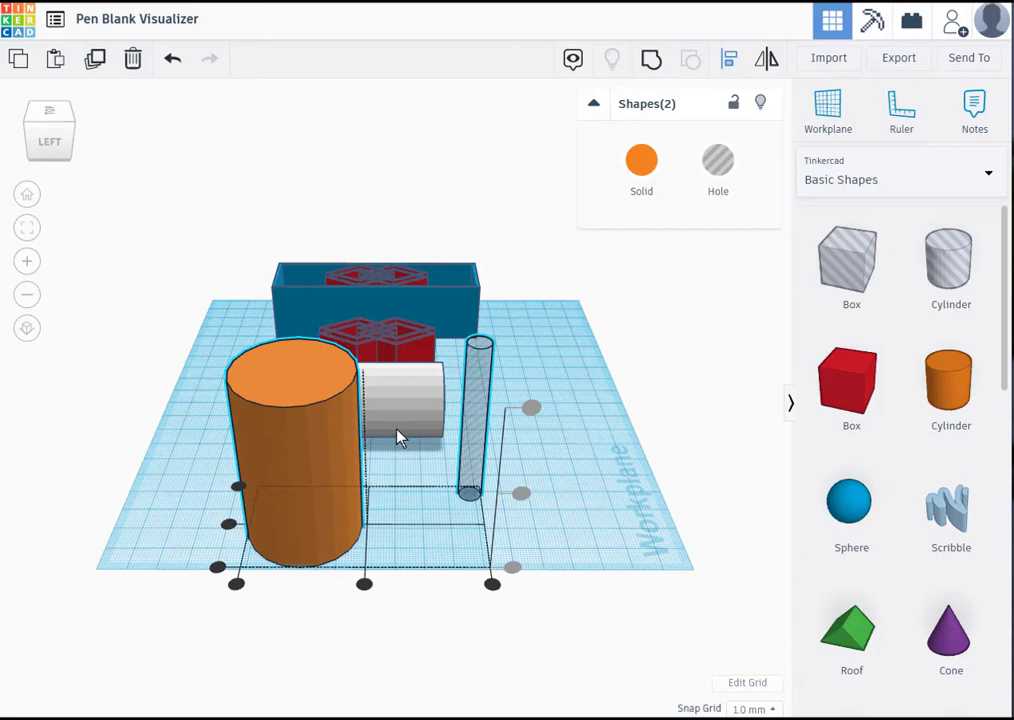
{"action": "left_click", "coordinate": [229, 523]}
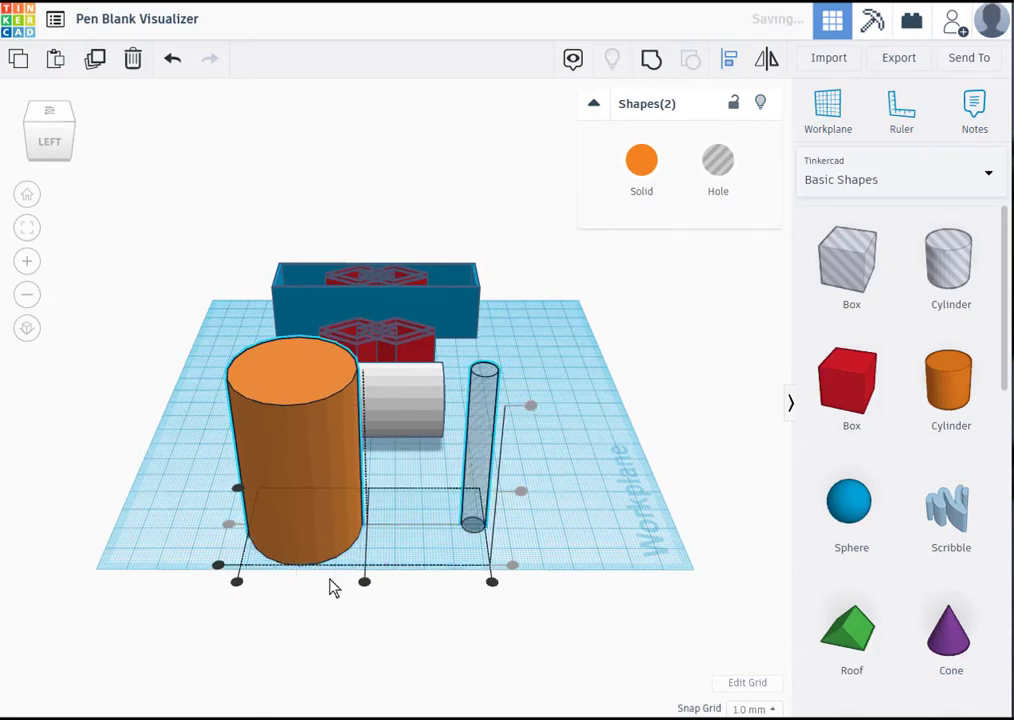
{"action": "left_click", "coordinate": [361, 582]}
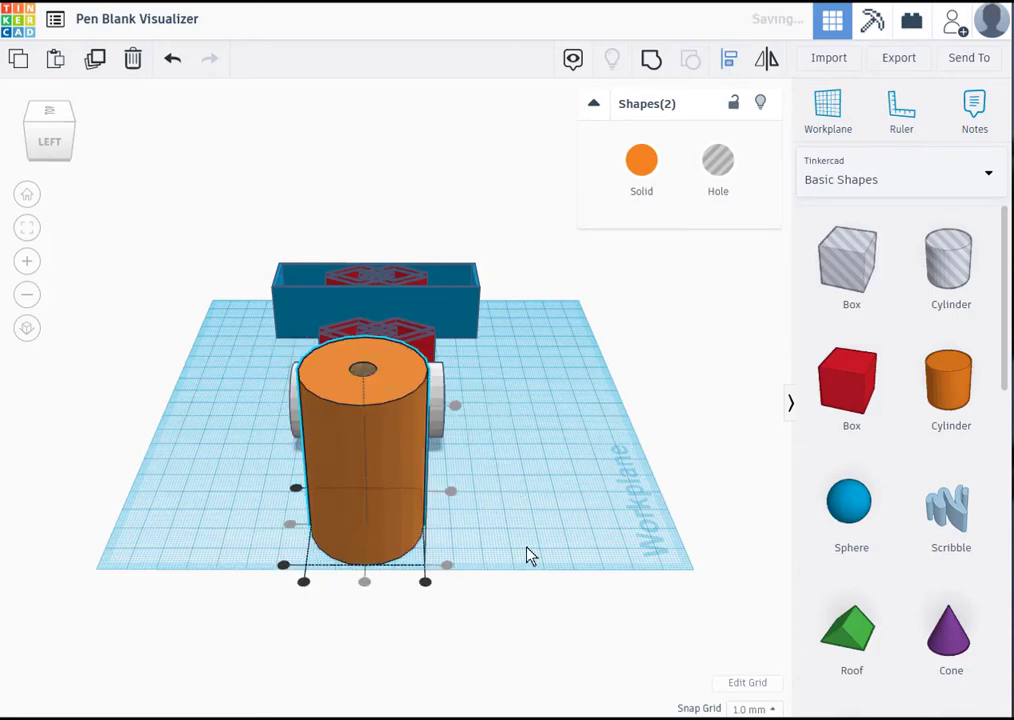
{"action": "left_click", "coordinate": [525, 512]}
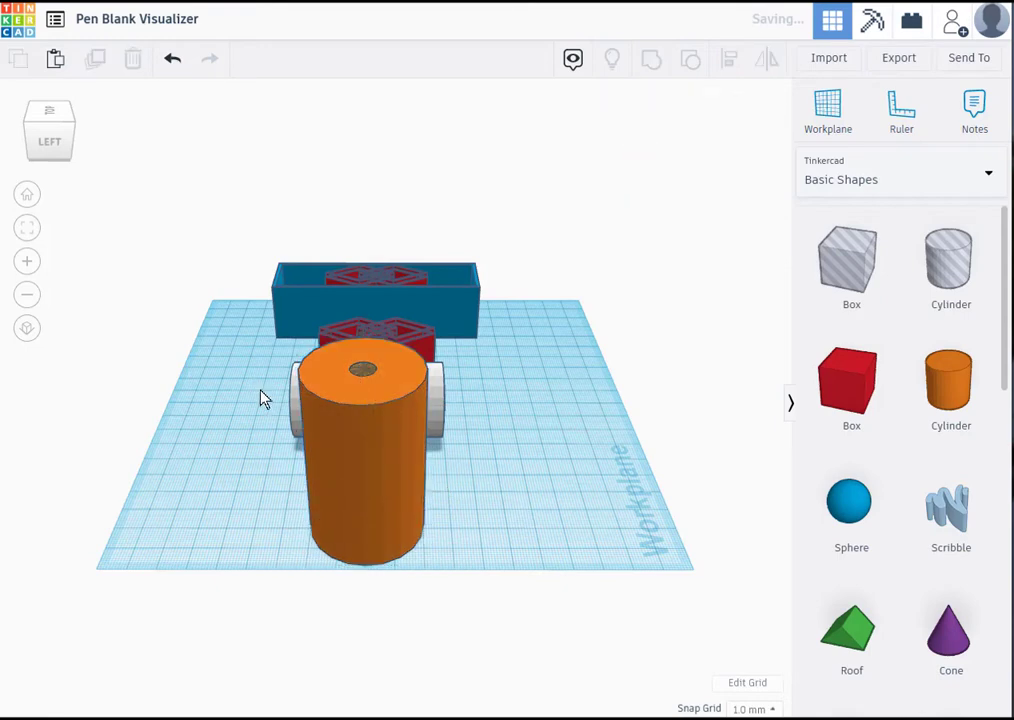
{"action": "left_click", "coordinate": [345, 405]}
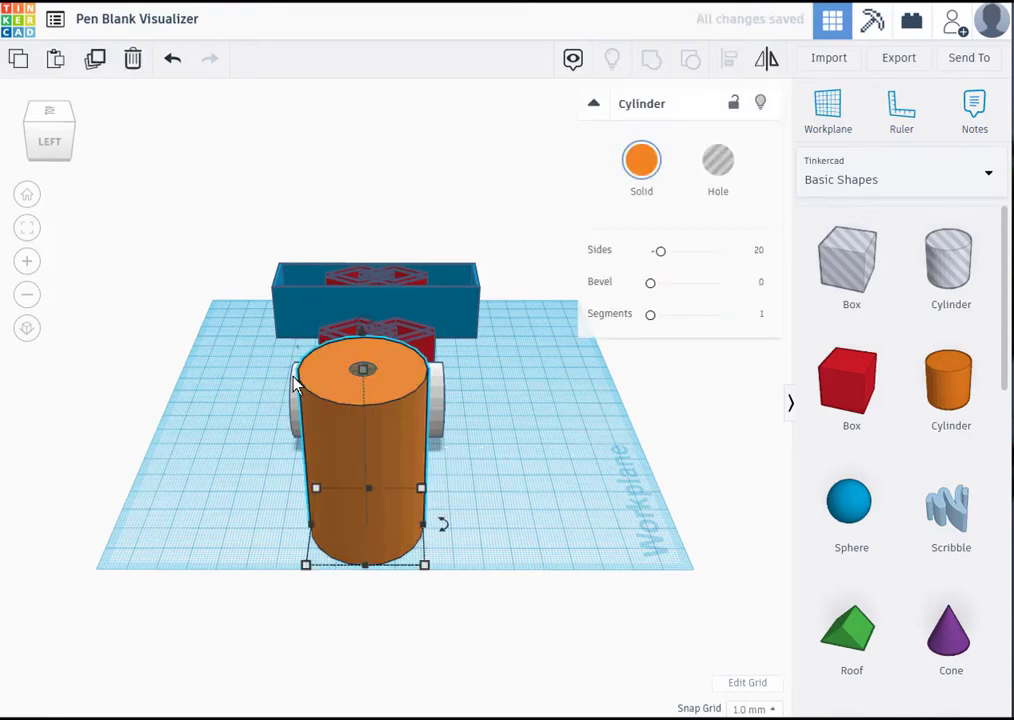
{"action": "left_click", "coordinate": [469, 503]}
{"action": "right_click_drag", "start_coordinate": [469, 503], "coordinate": [492, 532]}
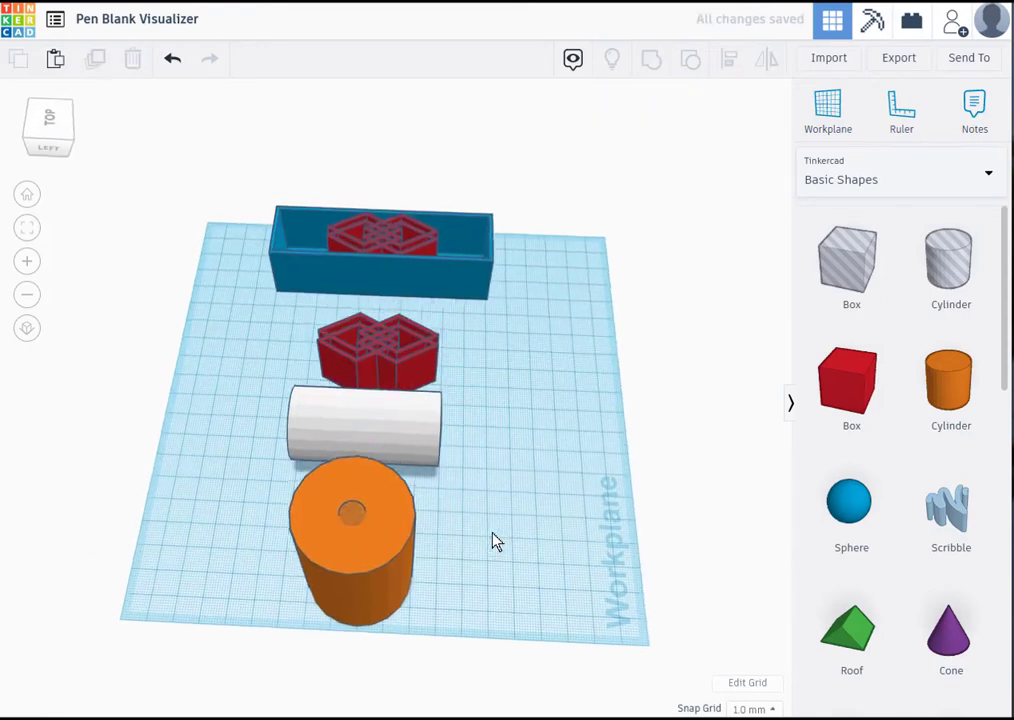
Rotate the orange cylinder and the thin hole cylinder inside it together by 90° so they lie parallel to the white cylinder.
{"action": "left_click_drag", "start_coordinate": [437, 579], "coordinate": [450, 590]}
{"action": "right_click_drag", "start_coordinate": [552, 552], "coordinate": [542, 446]}
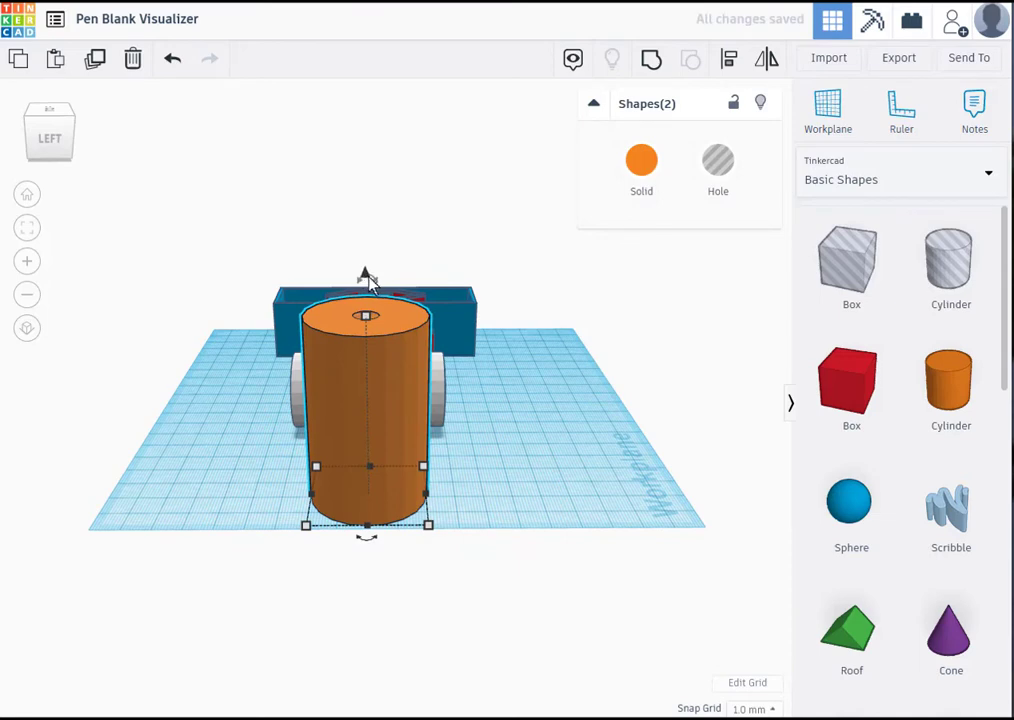
{"action": "left_click_drag", "start_coordinate": [367, 272], "coordinate": [366, 228]}
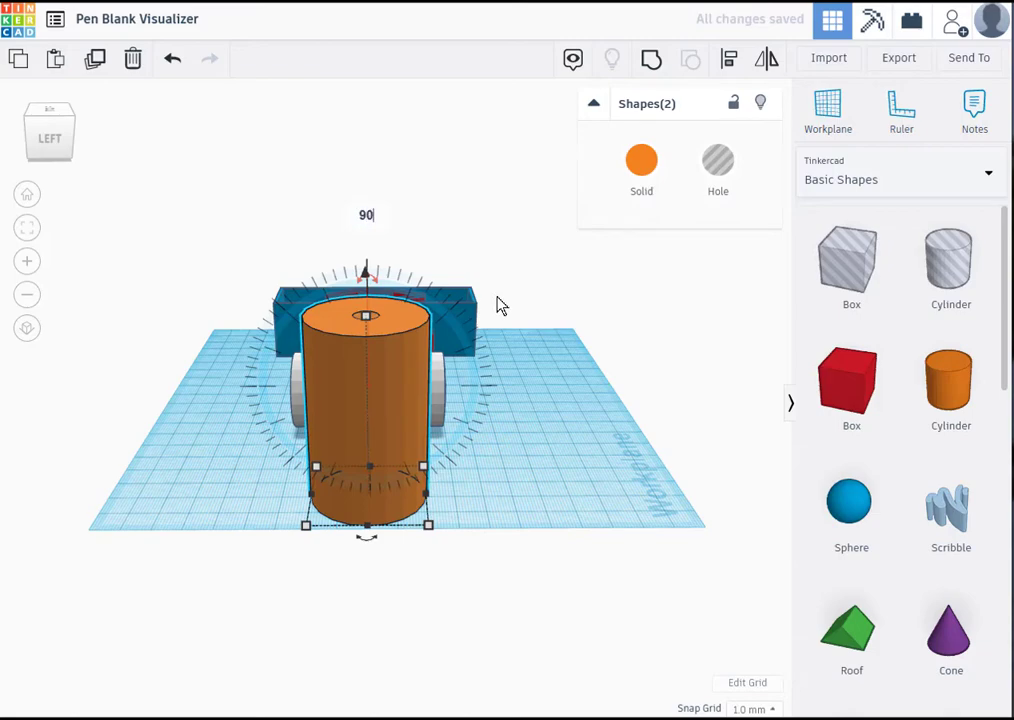
{"action": "key", "text": "Return"}
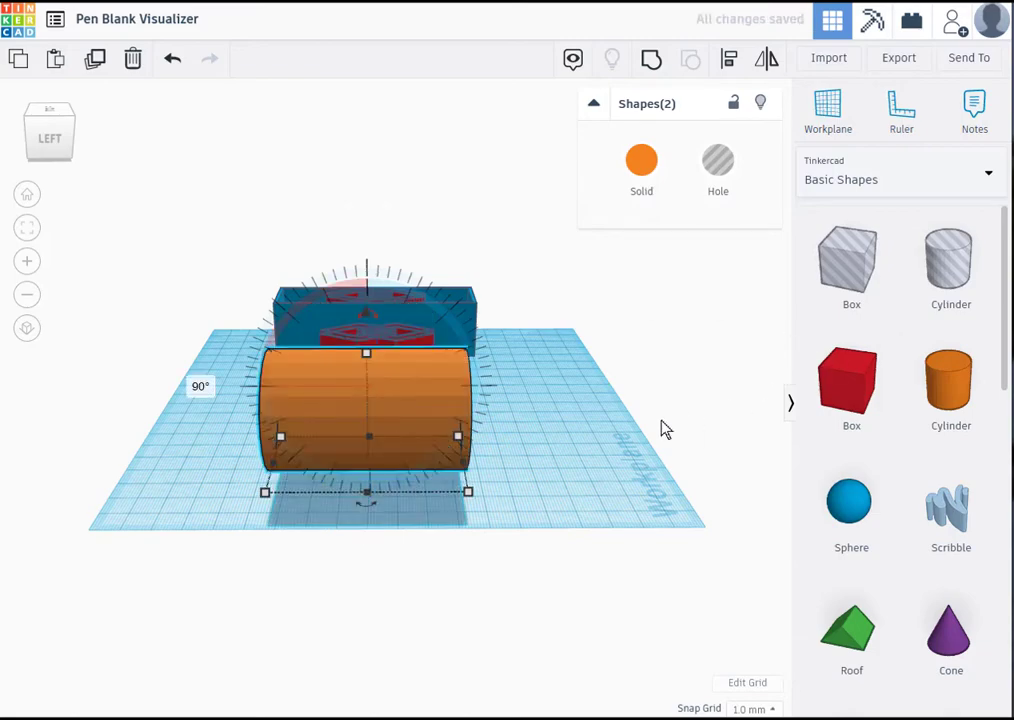
Group the orange cylinder with its thin inner hole cylinder and turn the resulting tube into a hole.
{"action": "right_click_drag", "start_coordinate": [614, 437], "coordinate": [386, 458]}
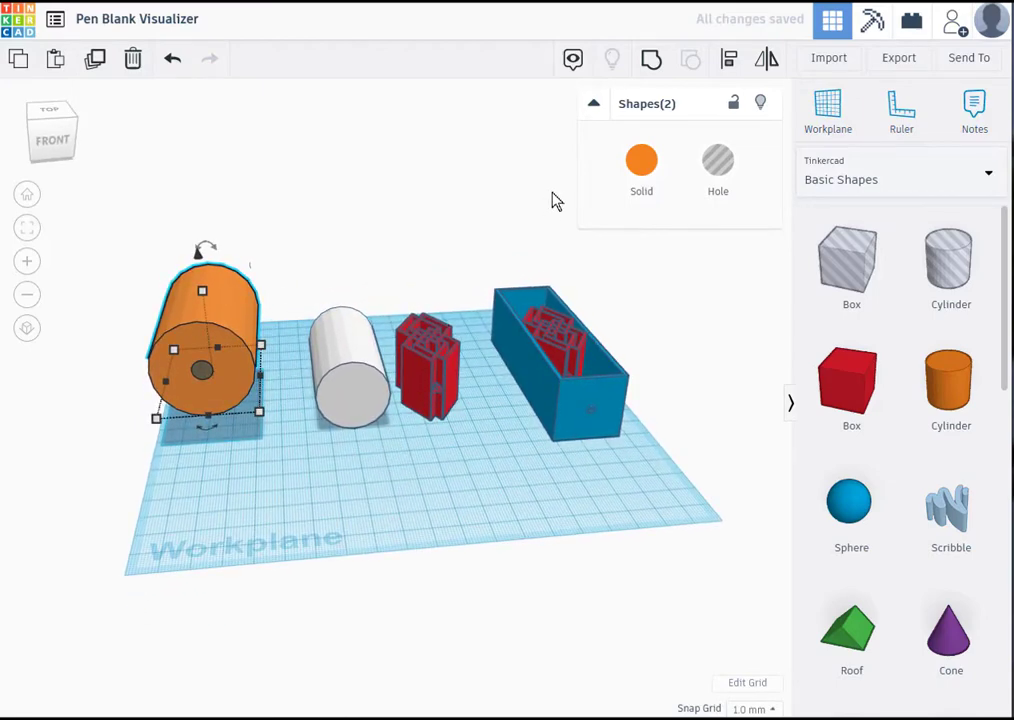
{"action": "left_click", "coordinate": [651, 58]}
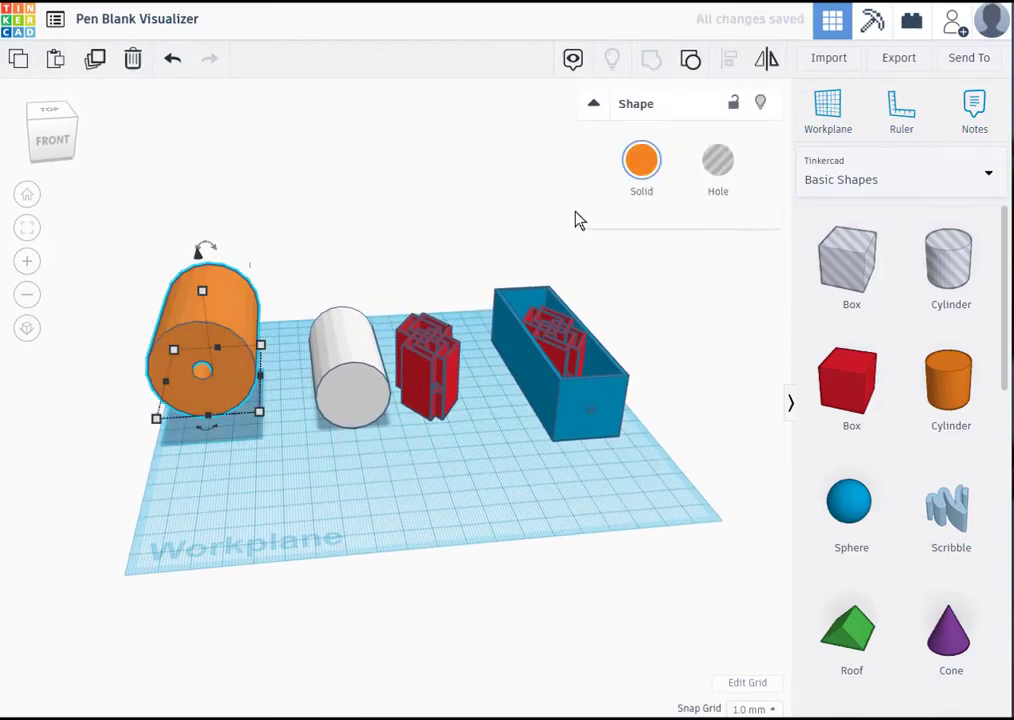
{"action": "left_click", "coordinate": [723, 168]}
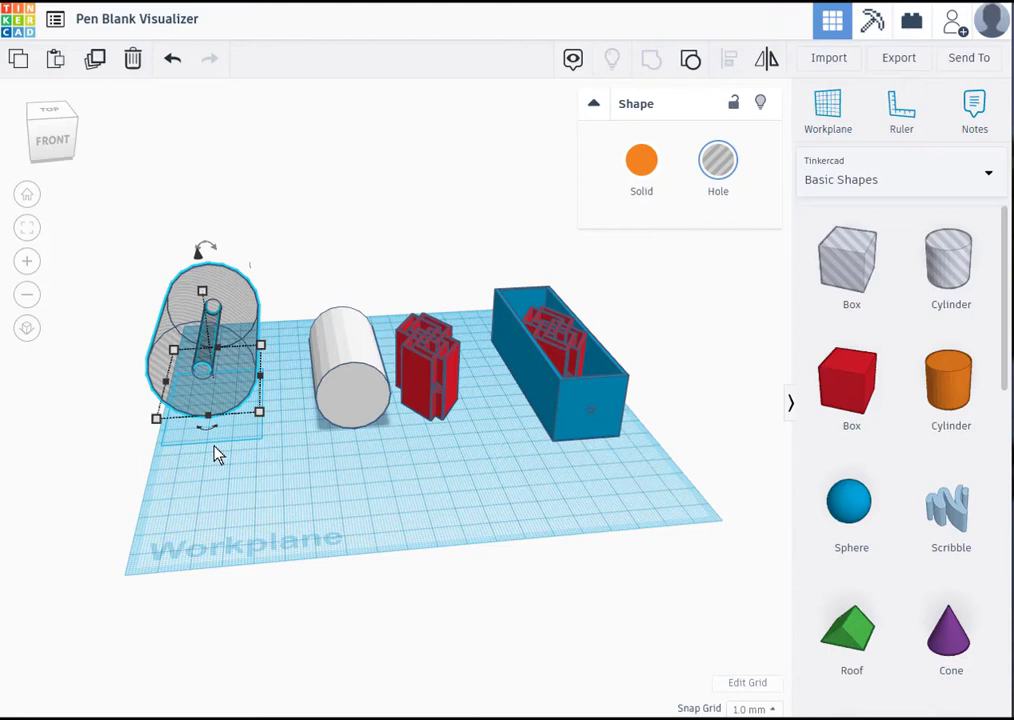
Centre a copy of the hole tube on the free-standing red lattice along all three axes and group the two to trim the lattice.
{"action": "key", "text": "ctrl+v"}
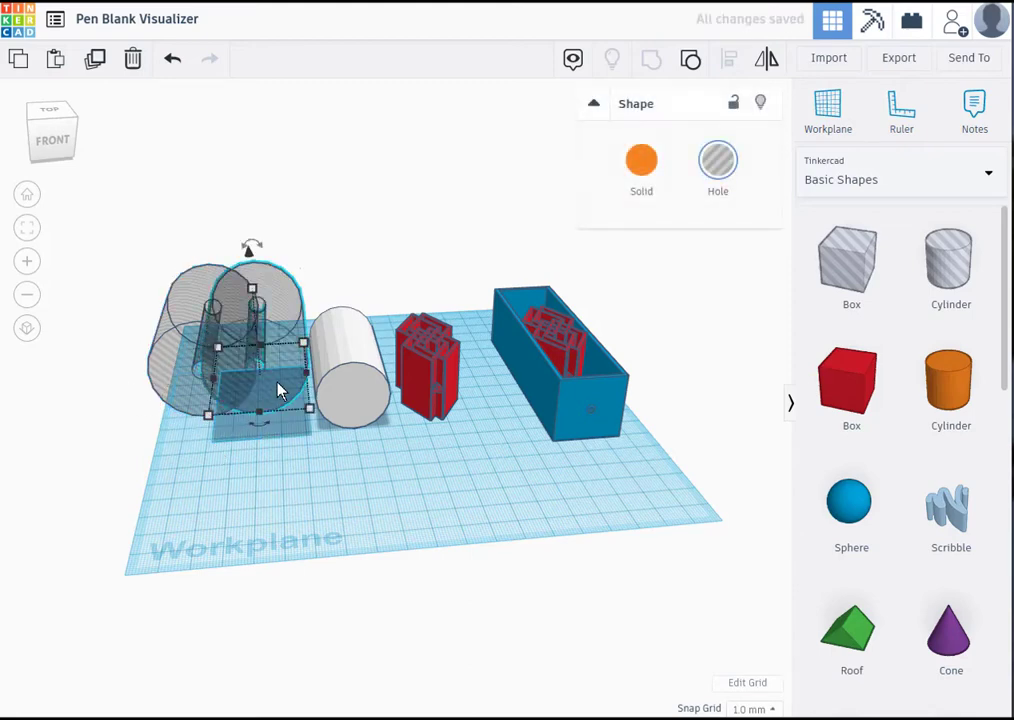
{"action": "left_click", "coordinate": [432, 389], "text": "shift"}
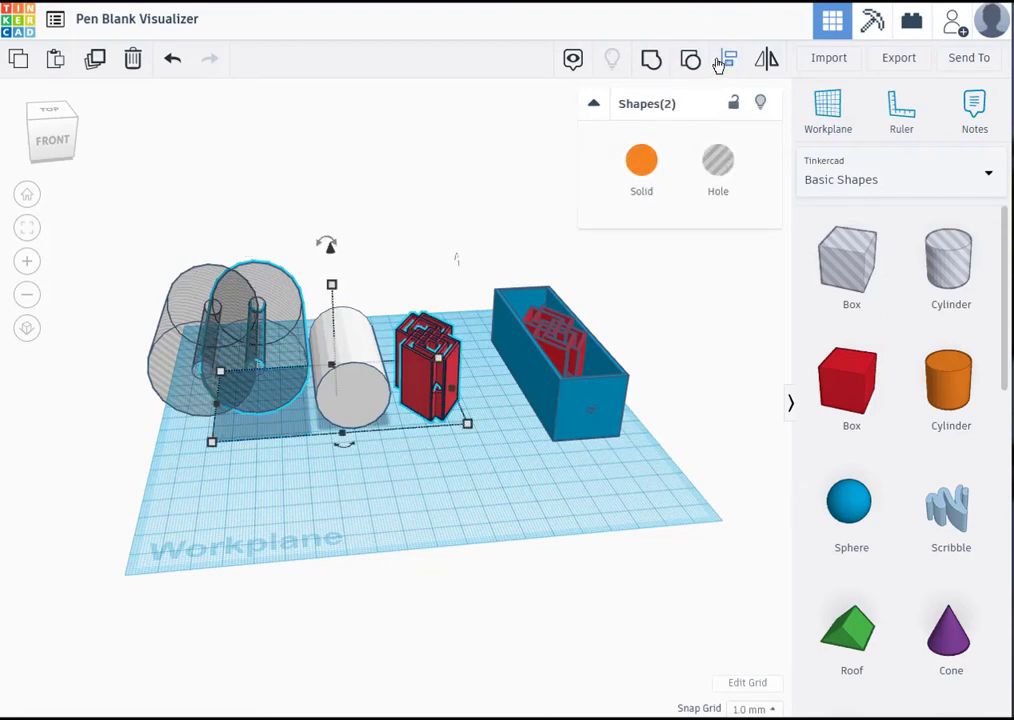
{"action": "left_click", "coordinate": [729, 60]}
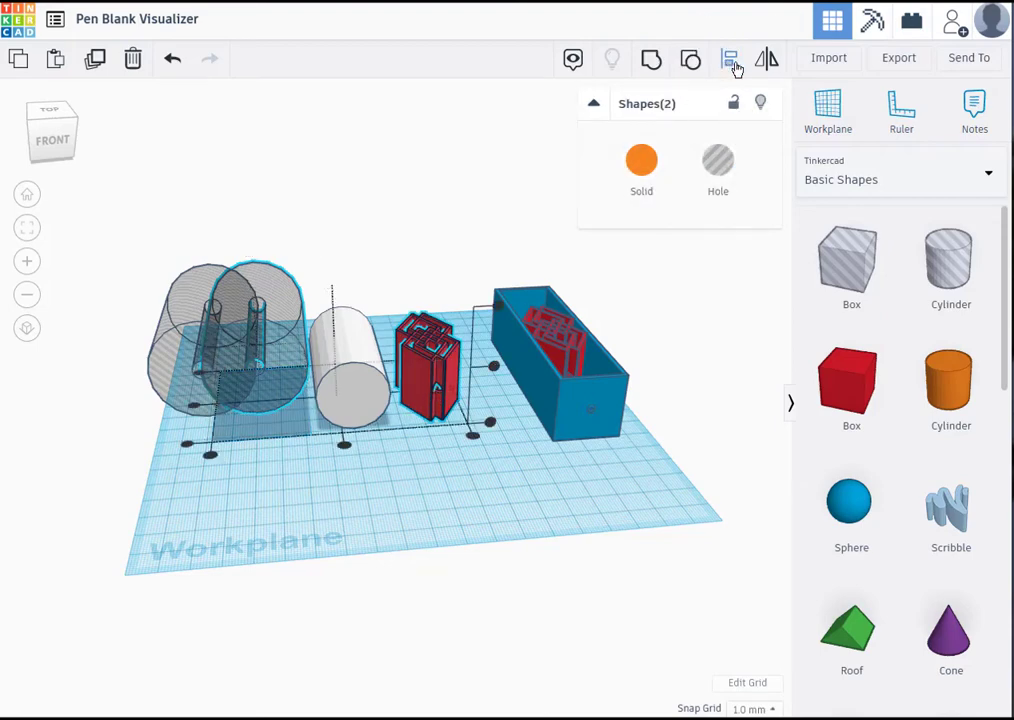
{"action": "left_click", "coordinate": [414, 382]}
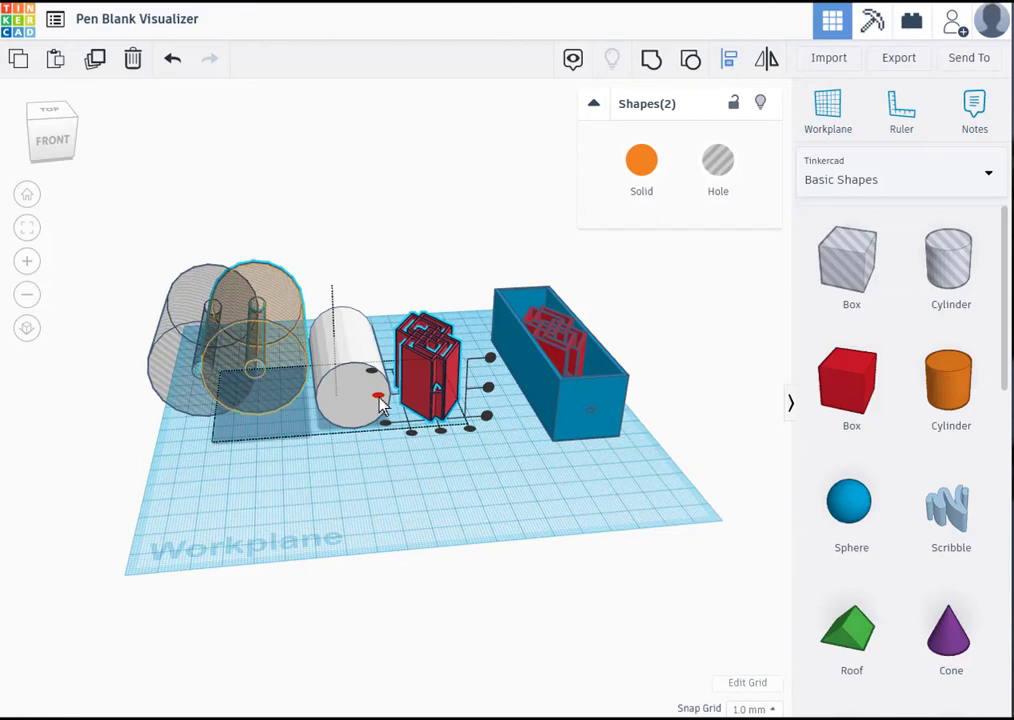
{"action": "left_click", "coordinate": [441, 431]}
{"action": "left_click", "coordinate": [488, 388]}
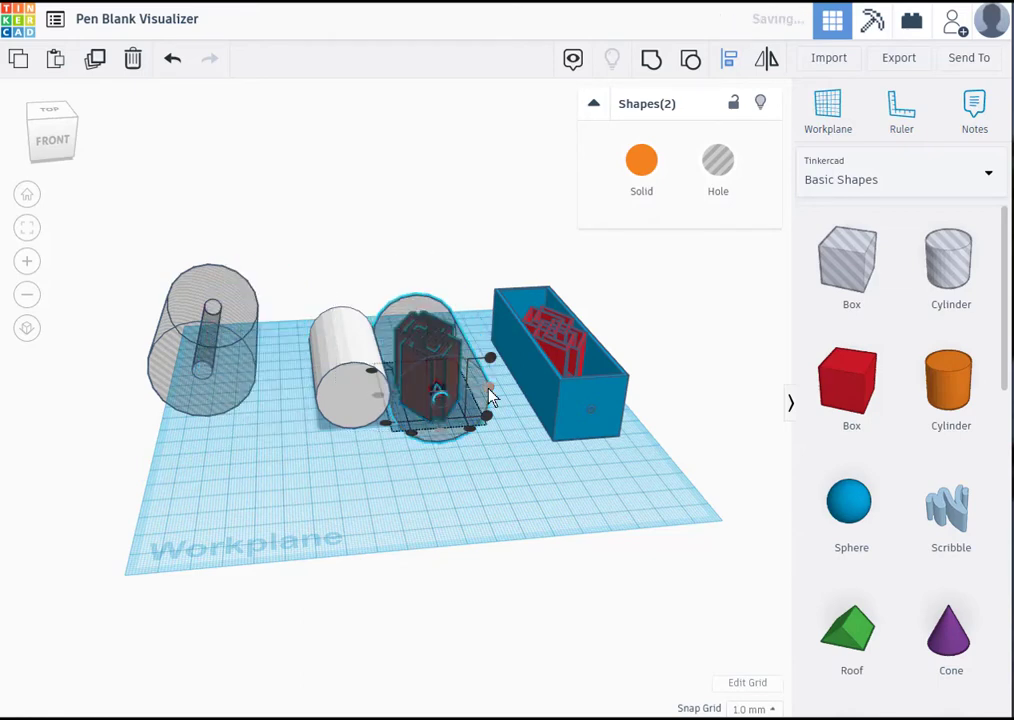
{"action": "left_click", "coordinate": [651, 61]}
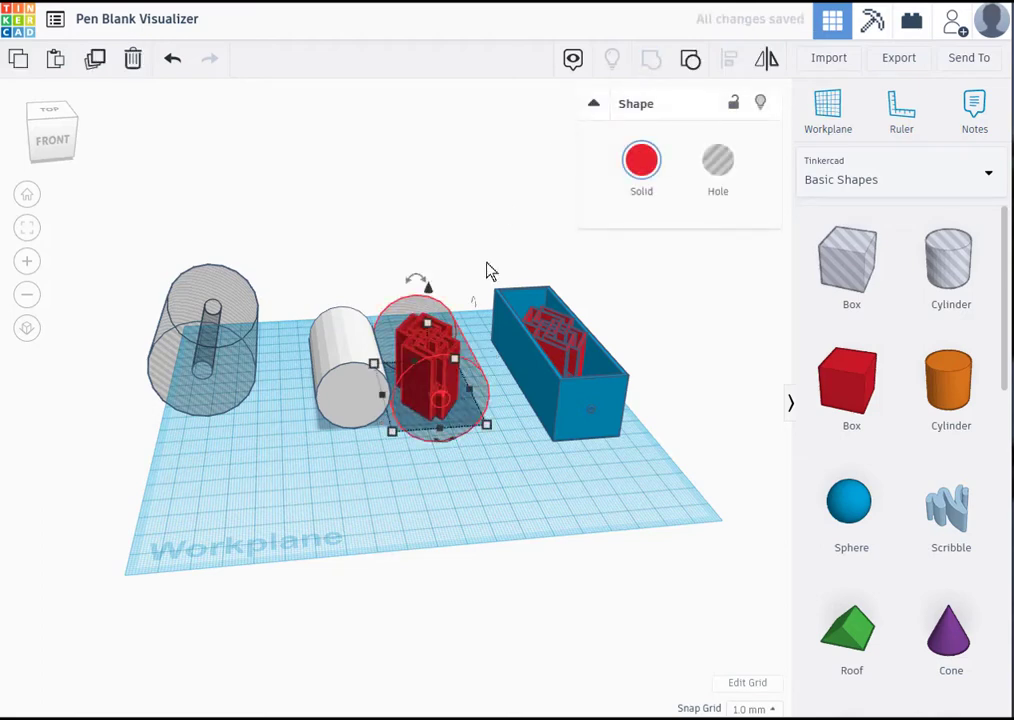
Centre the remaining hole tube on the white cylinder along all three axes and group them to cut it down to a thin rod.
{"action": "left_click", "coordinate": [200, 390]}
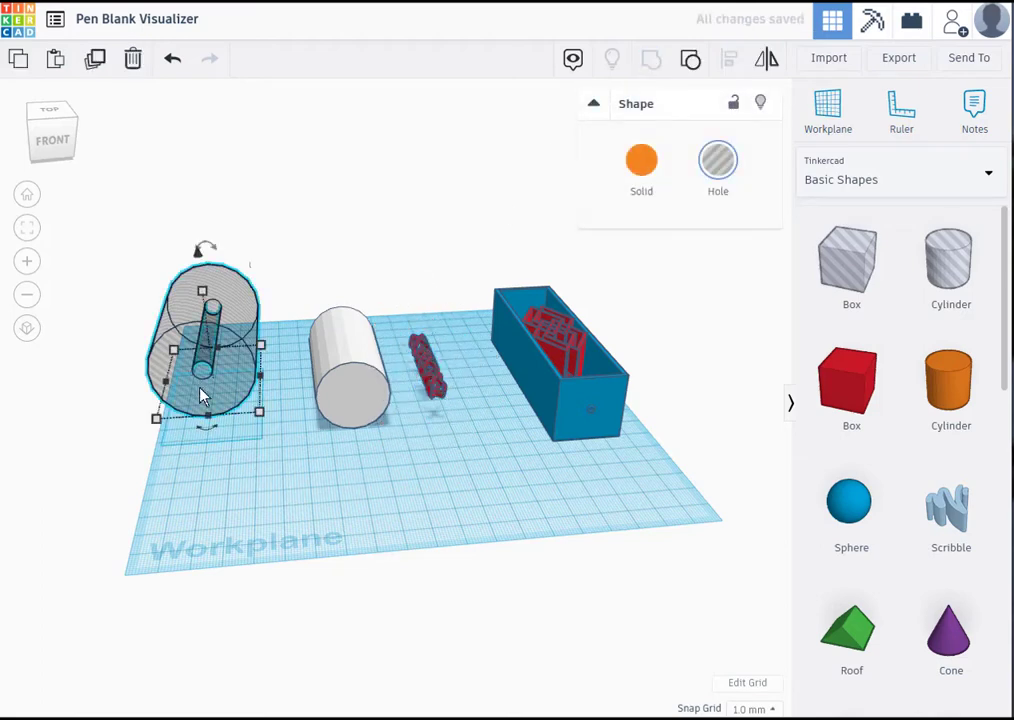
{"action": "left_click", "coordinate": [338, 400], "text": "shift"}
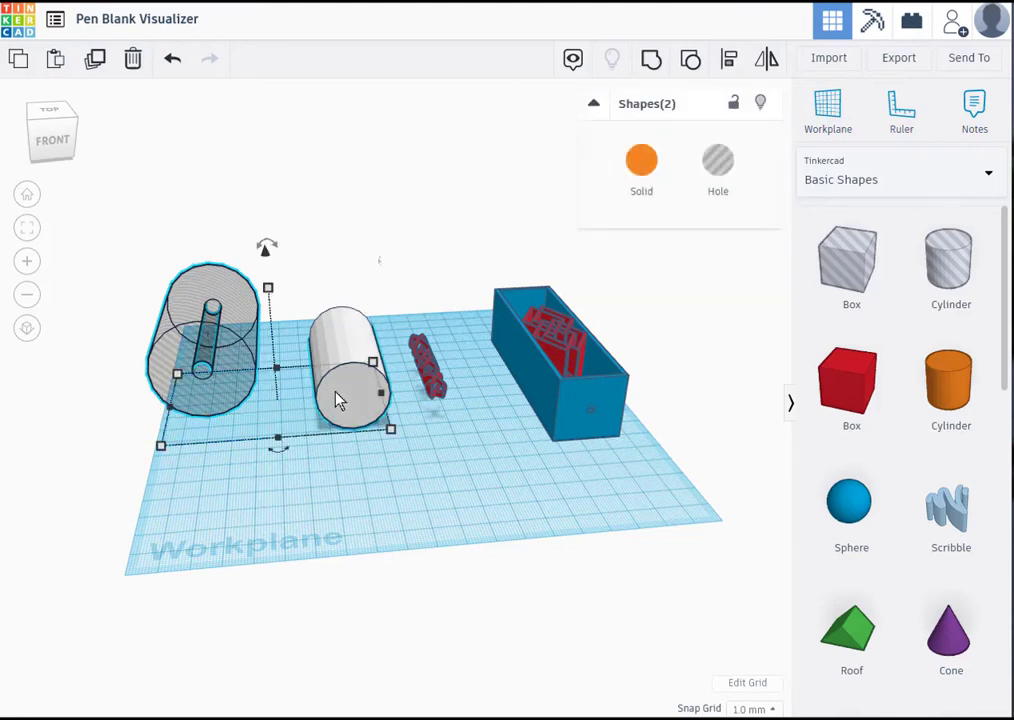
{"action": "left_click", "coordinate": [727, 60]}
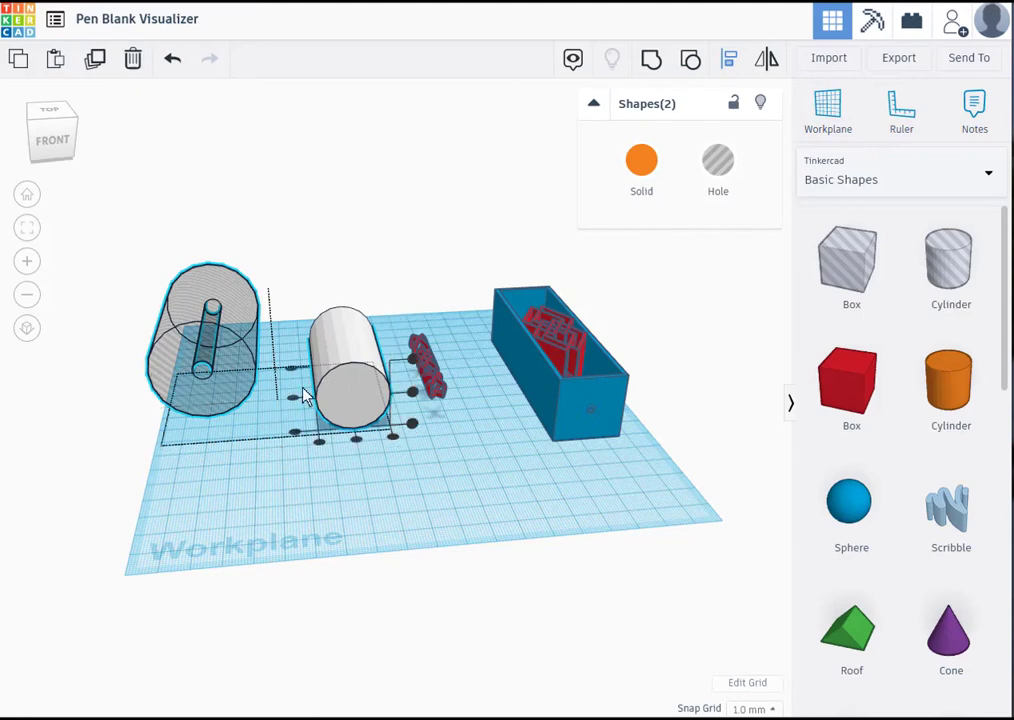
{"action": "left_click", "coordinate": [356, 438]}
{"action": "left_click", "coordinate": [411, 393]}
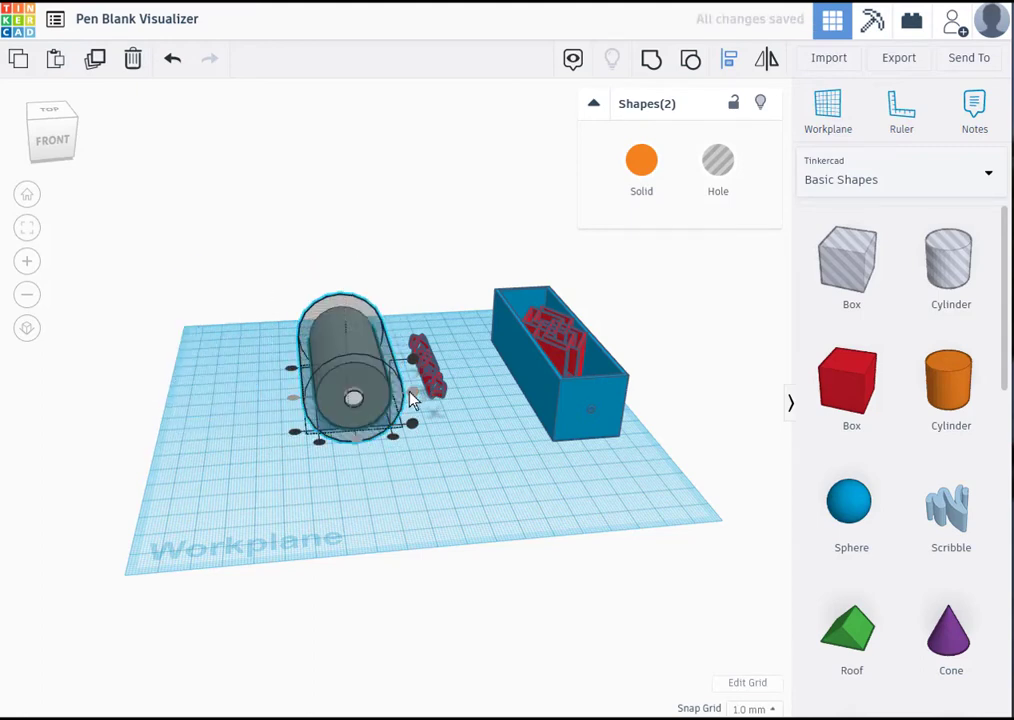
{"action": "left_click", "coordinate": [651, 60]}
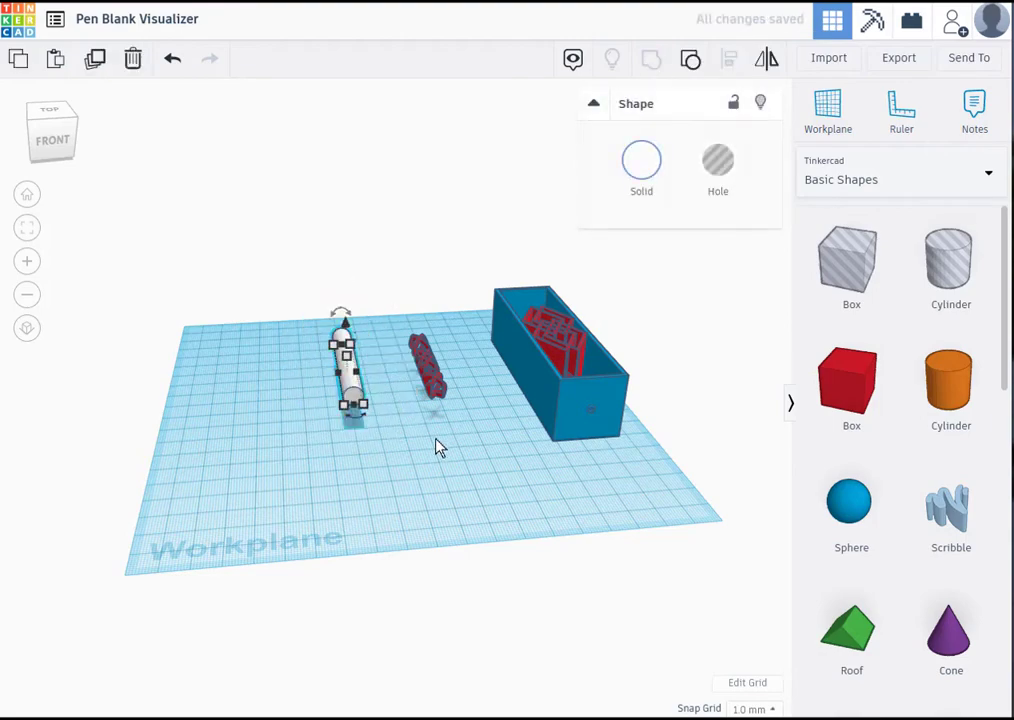
Align the white rod with the trimmed red lattice on their centres along all three axes, keeping the lattice fixed.
{"action": "right_click_drag", "start_coordinate": [437, 446], "coordinate": [416, 613]}
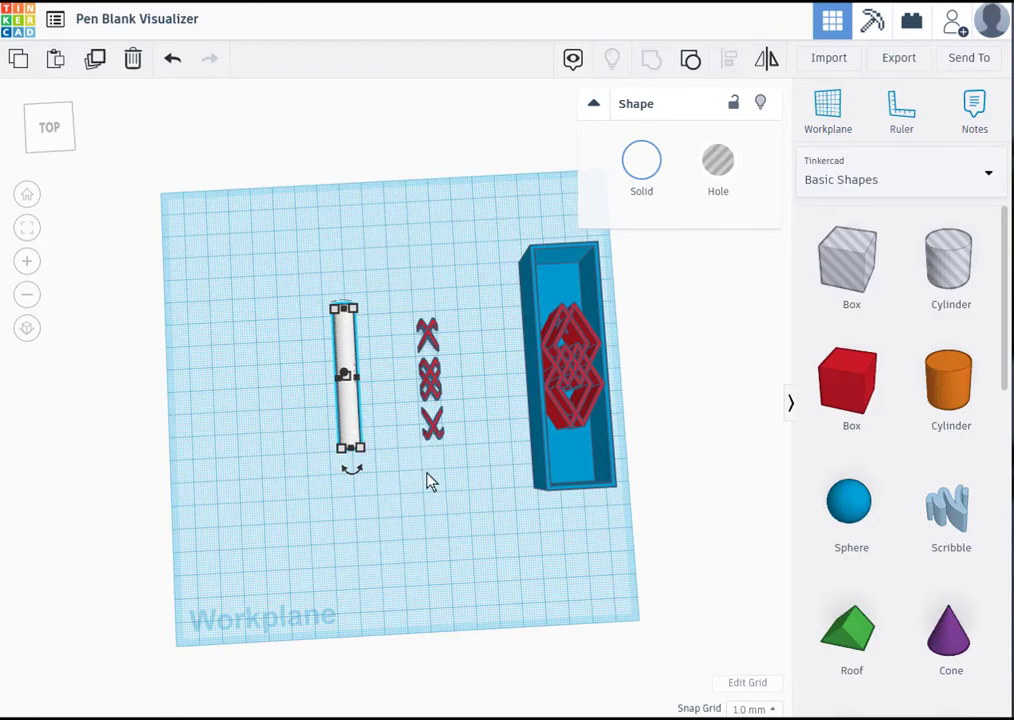
{"action": "right_click_drag", "start_coordinate": [446, 519], "coordinate": [340, 422]}
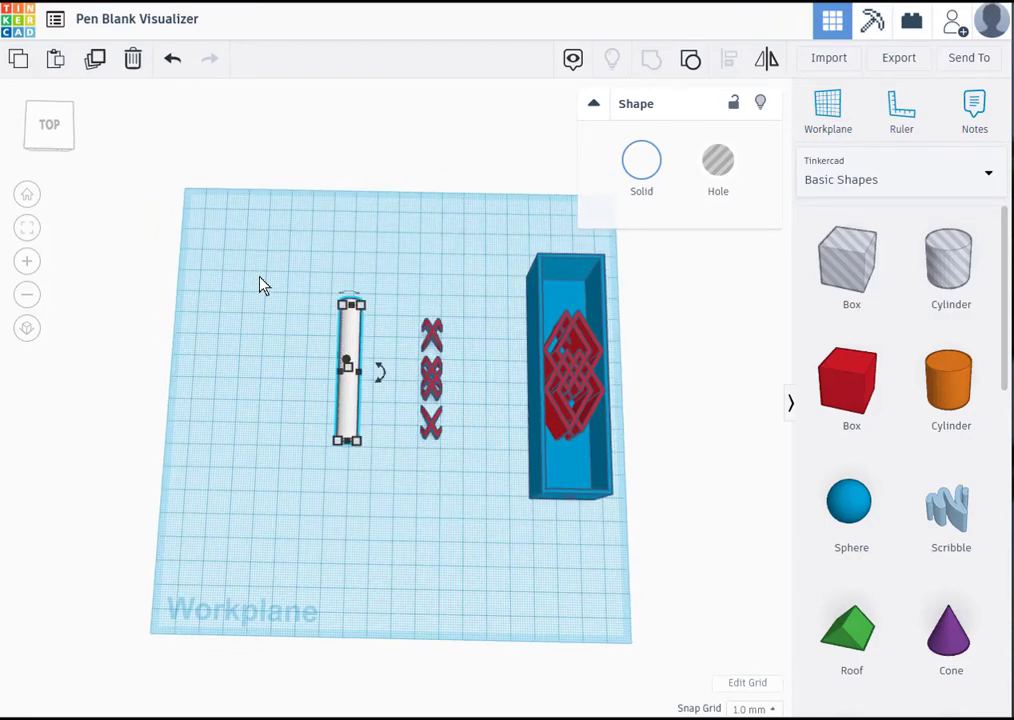
{"action": "left_click_drag", "start_coordinate": [481, 515], "coordinate": [484, 520]}
{"action": "right_click_drag", "start_coordinate": [484, 520], "coordinate": [514, 443]}
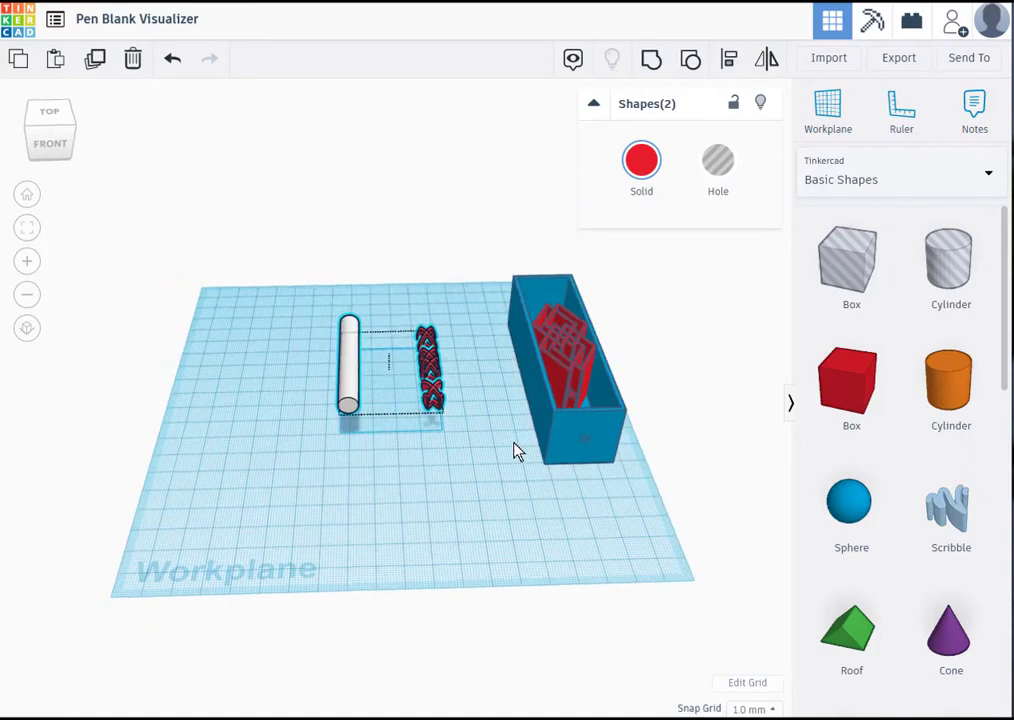
{"action": "left_click", "coordinate": [727, 62]}
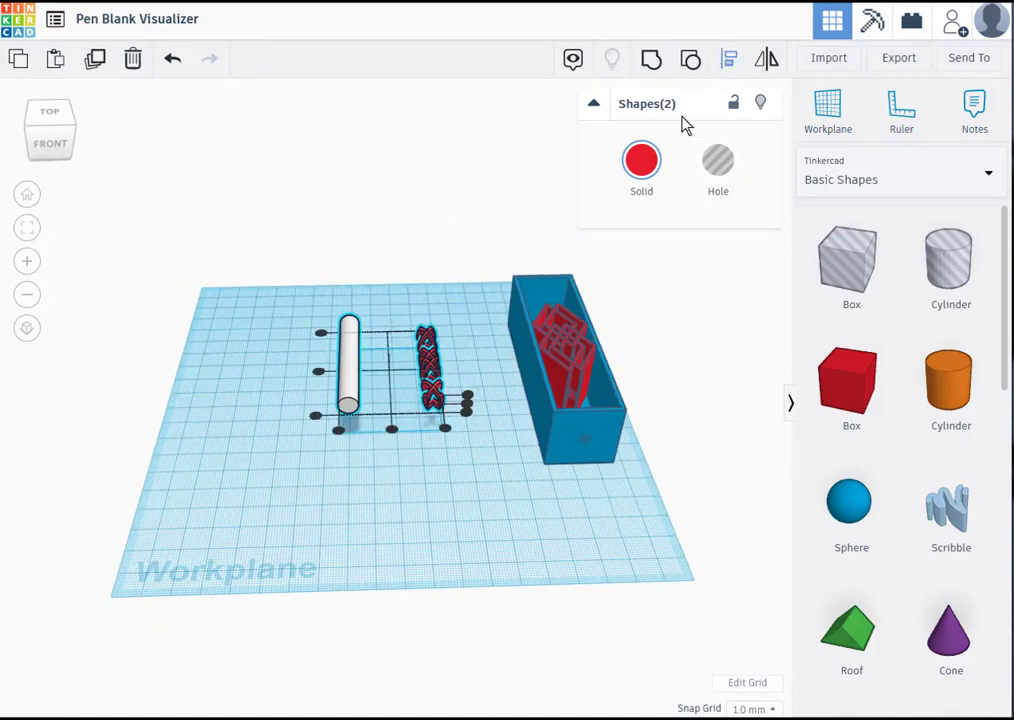
{"action": "left_click", "coordinate": [434, 394]}
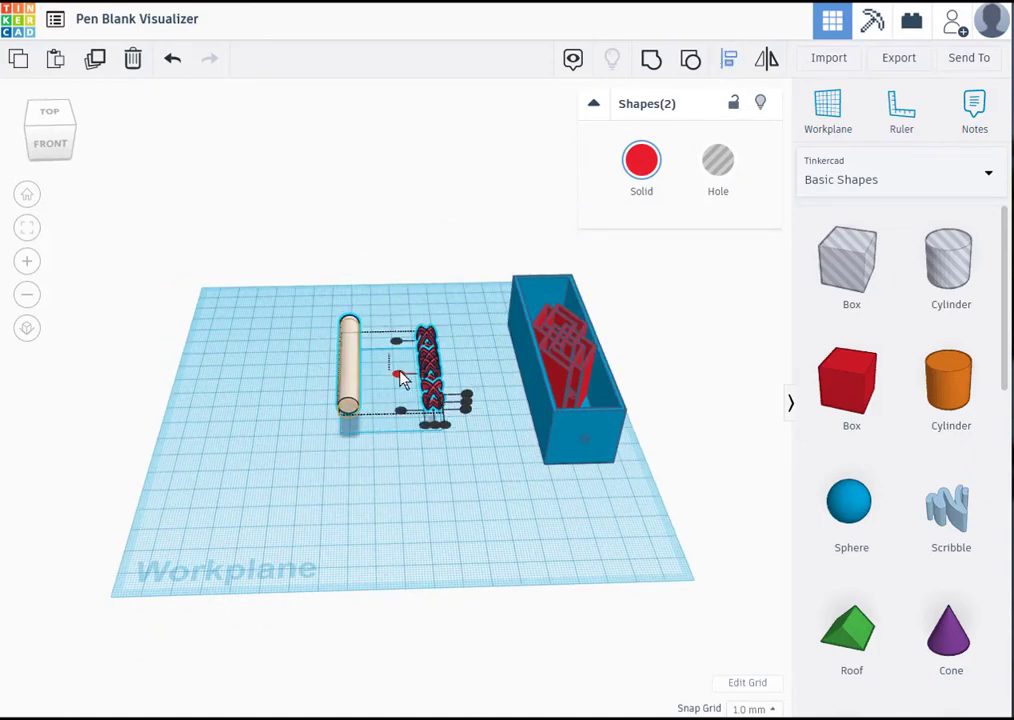
{"action": "left_click", "coordinate": [399, 375]}
{"action": "left_click", "coordinate": [437, 428]}
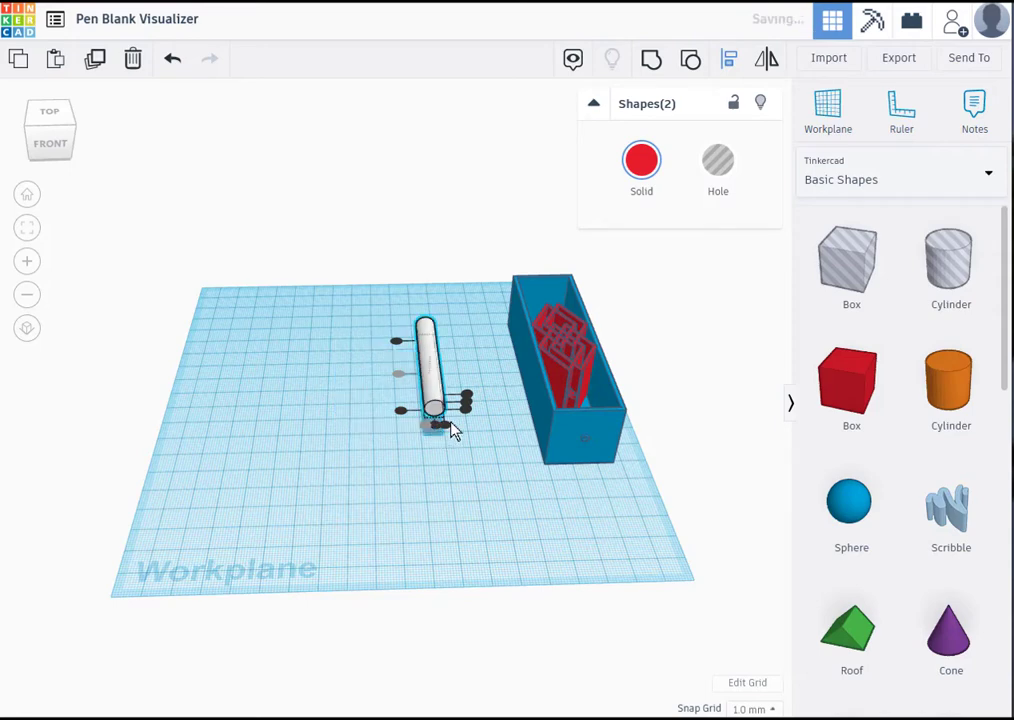
{"action": "left_click", "coordinate": [467, 405]}
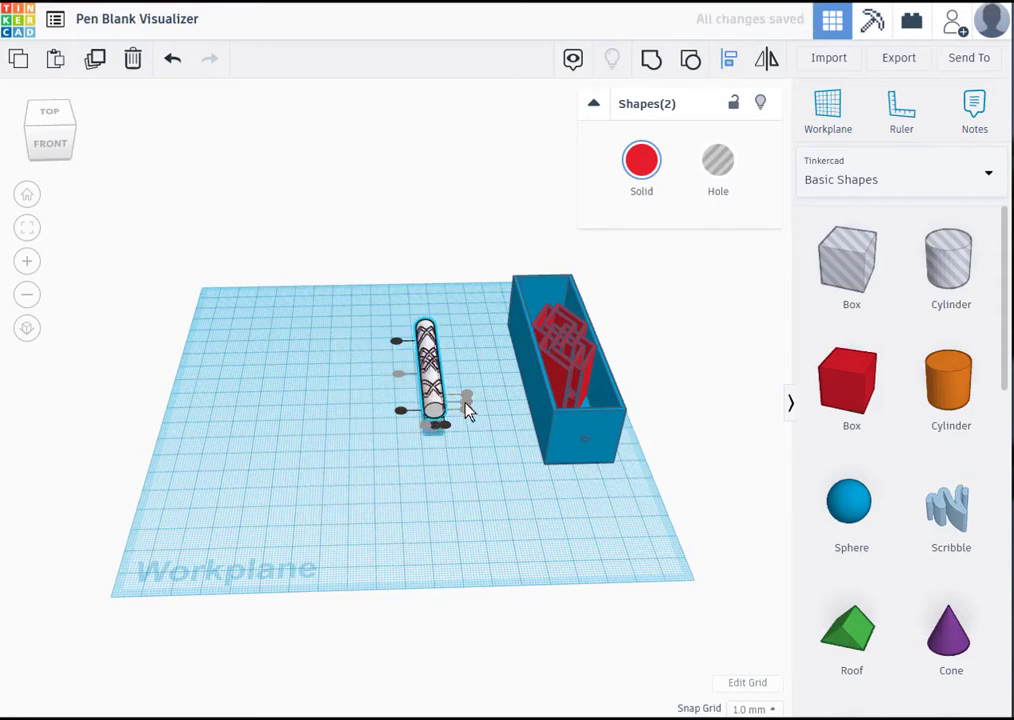
{"action": "left_click", "coordinate": [326, 464]}
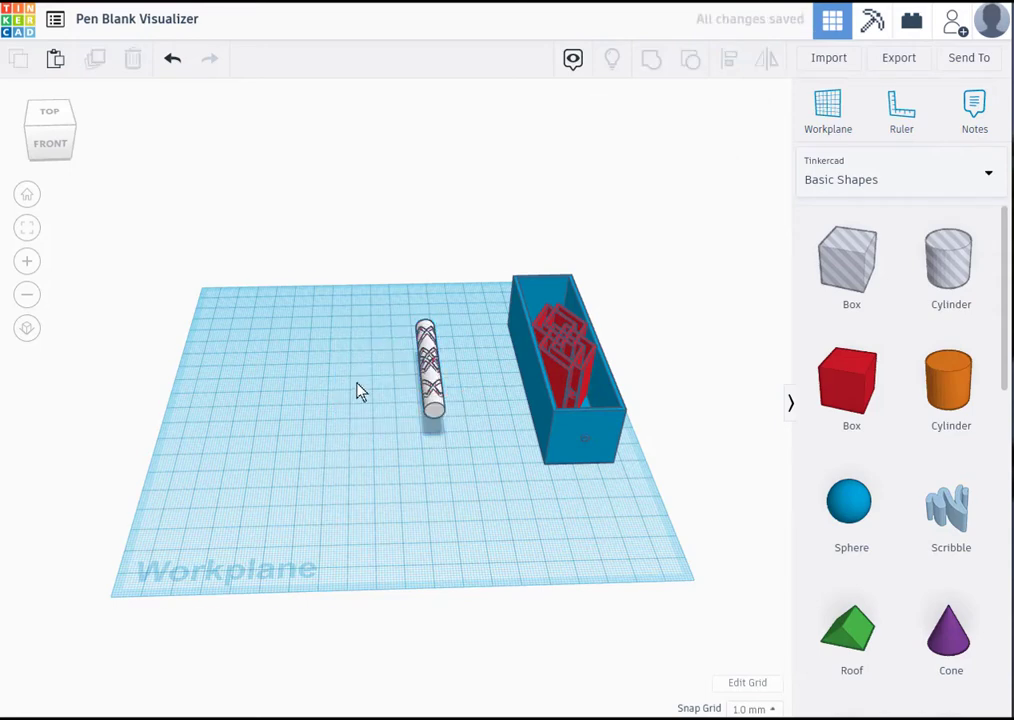
Set the white rod's height to 7.9 mm.
{"action": "right_click_drag", "start_coordinate": [360, 392], "coordinate": [355, 485]}
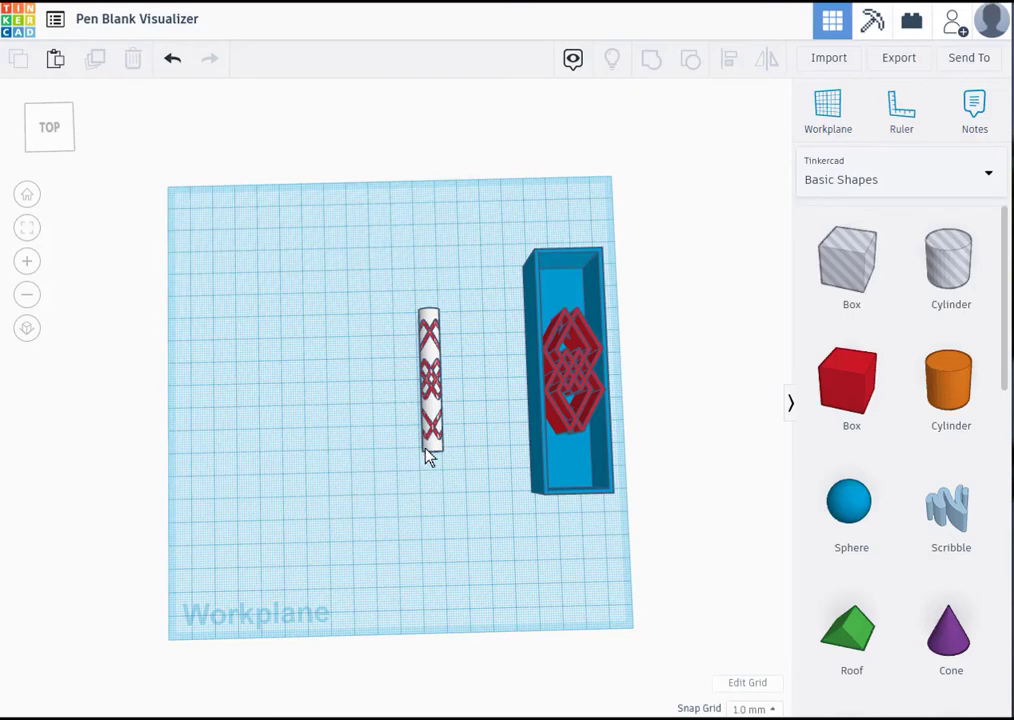
{"action": "scroll", "coordinate": [428, 457], "scroll_direction": "up", "scroll_amount": 5}
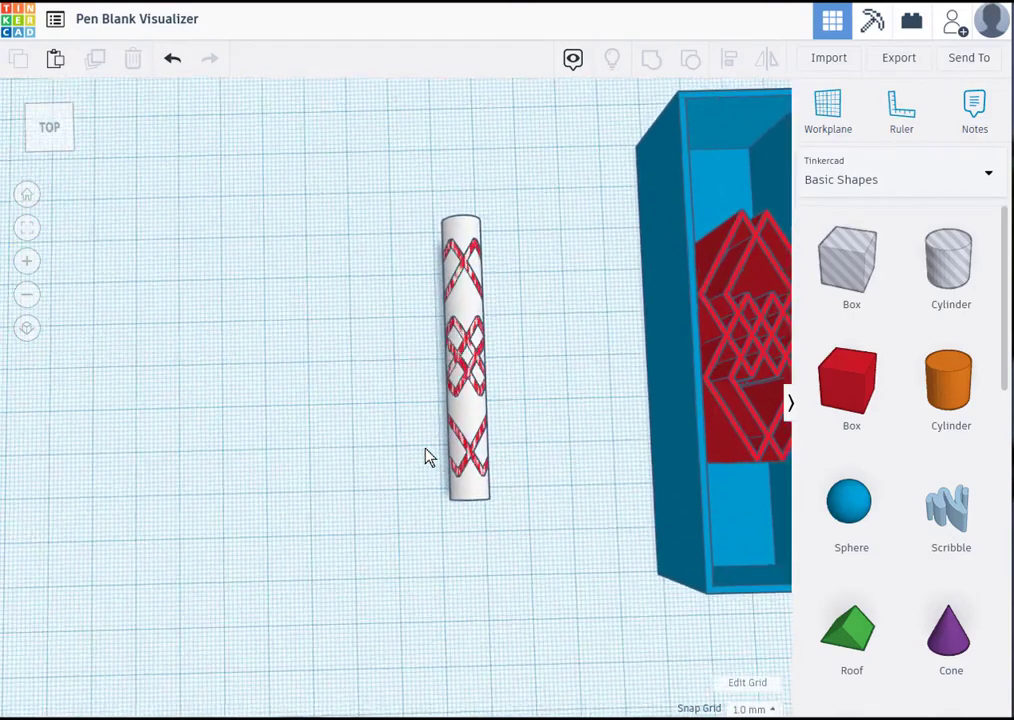
{"action": "scroll", "coordinate": [428, 457], "scroll_direction": "up", "scroll_amount": 2}
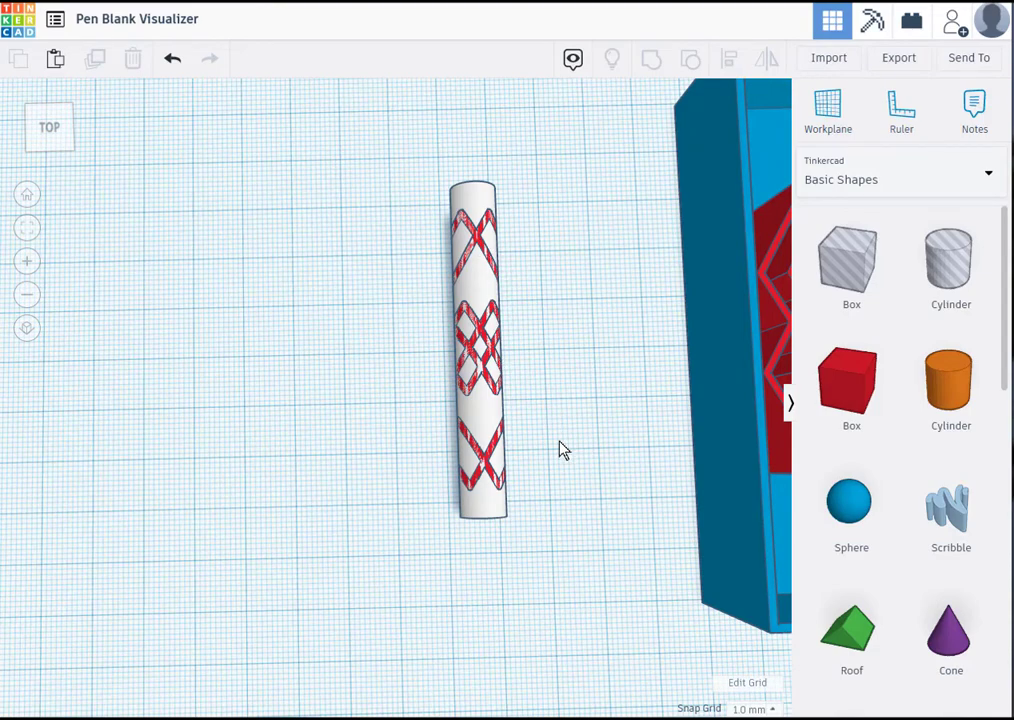
{"action": "scroll", "coordinate": [561, 453], "scroll_direction": "down", "scroll_amount": 3}
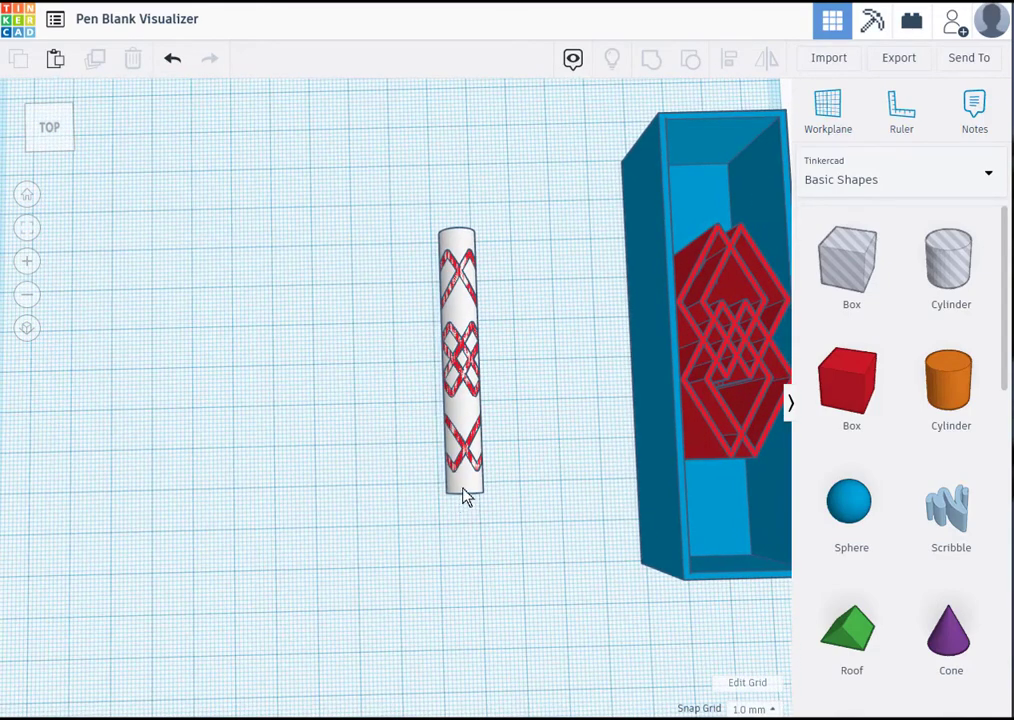
{"action": "left_click", "coordinate": [463, 496]}
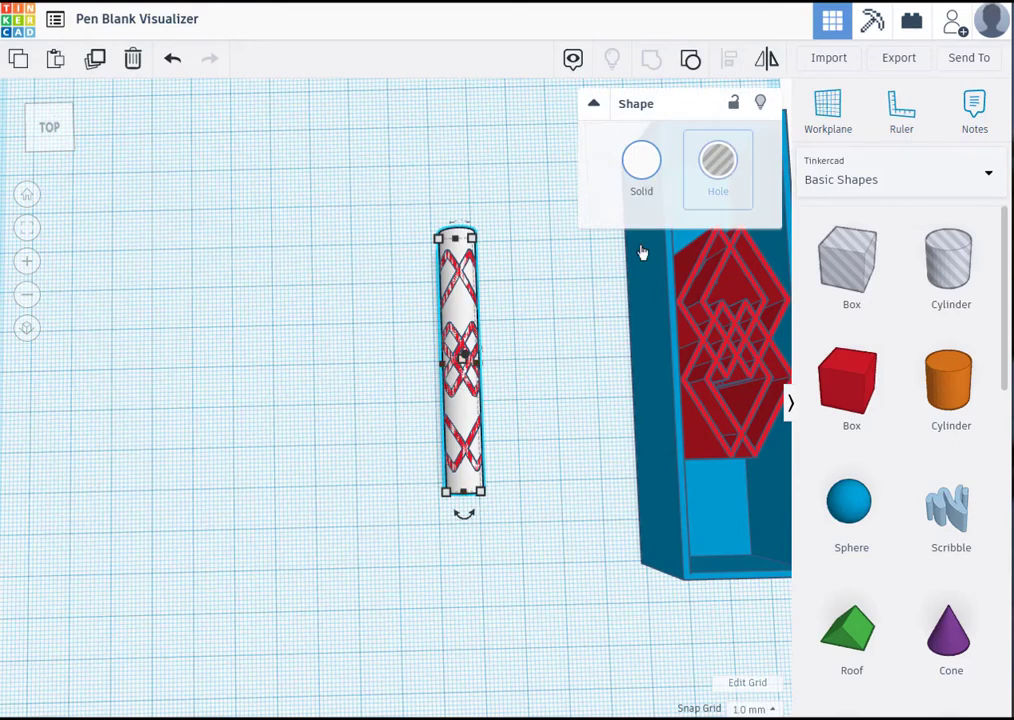
{"action": "right_click_drag", "start_coordinate": [590, 466], "coordinate": [545, 364]}
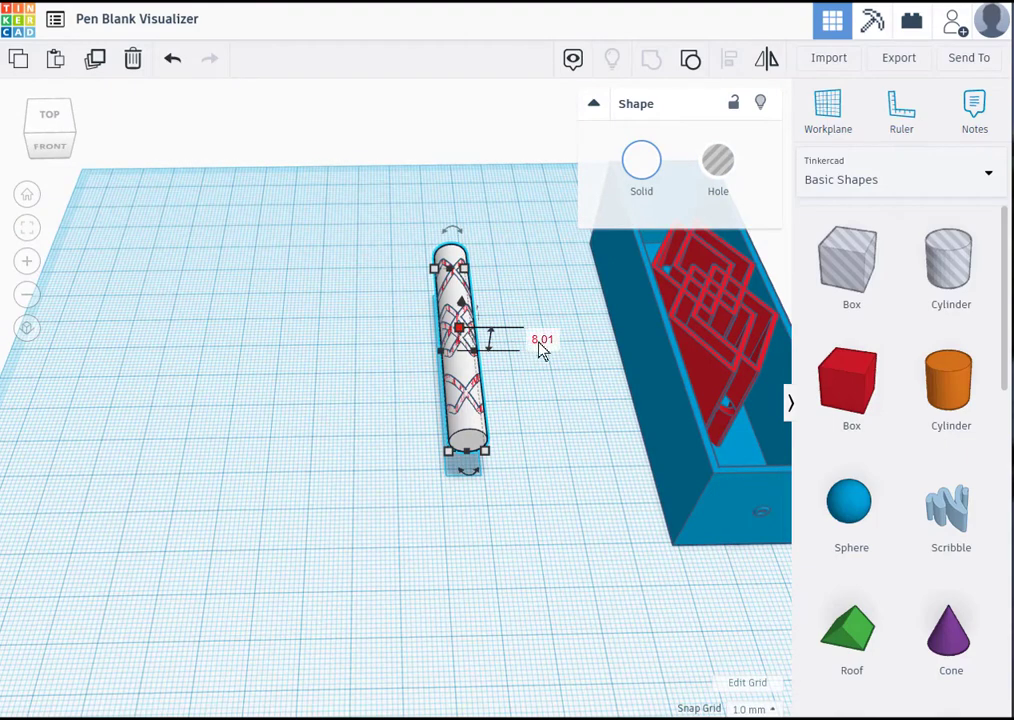
{"action": "left_click", "coordinate": [540, 344]}
{"action": "type", "text": "7.9"}
{"action": "key", "text": "Return"}
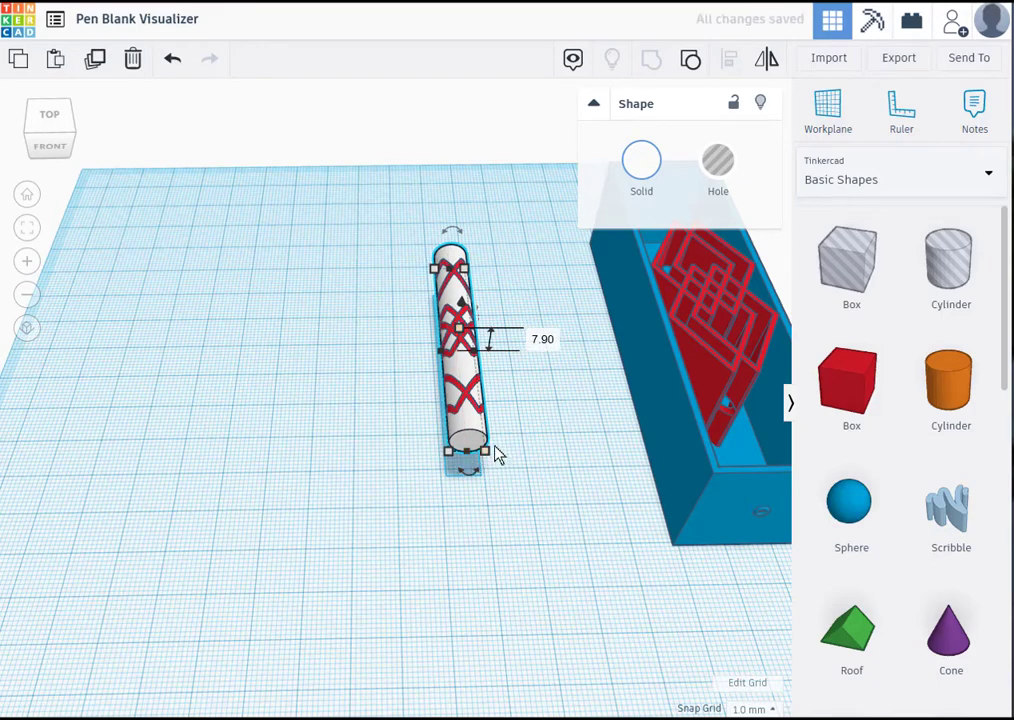
Set the white rod's width to 7.9 mm.
{"action": "left_click", "coordinate": [498, 455]}
{"action": "left_click", "coordinate": [478, 445]}
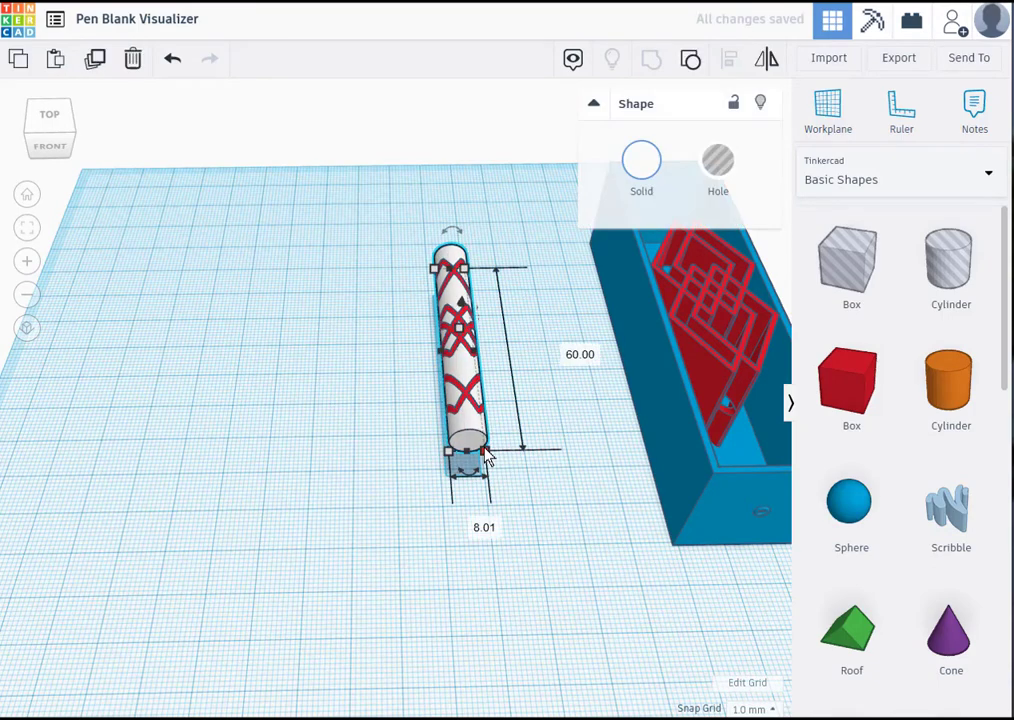
{"action": "left_click", "coordinate": [473, 524]}
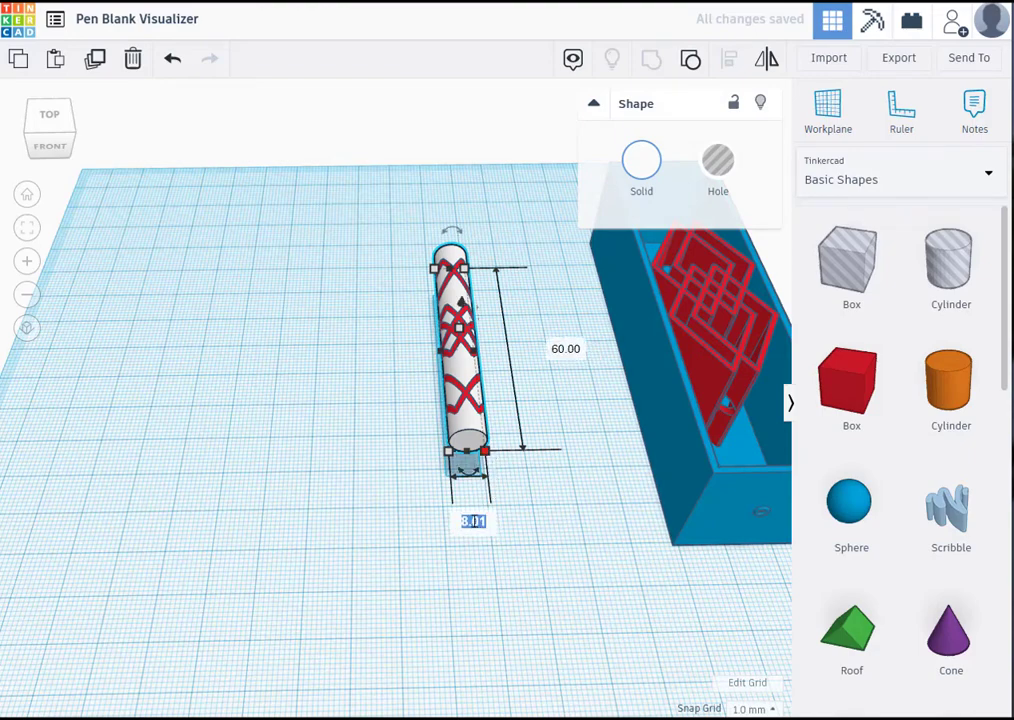
{"action": "type", "text": "7"}
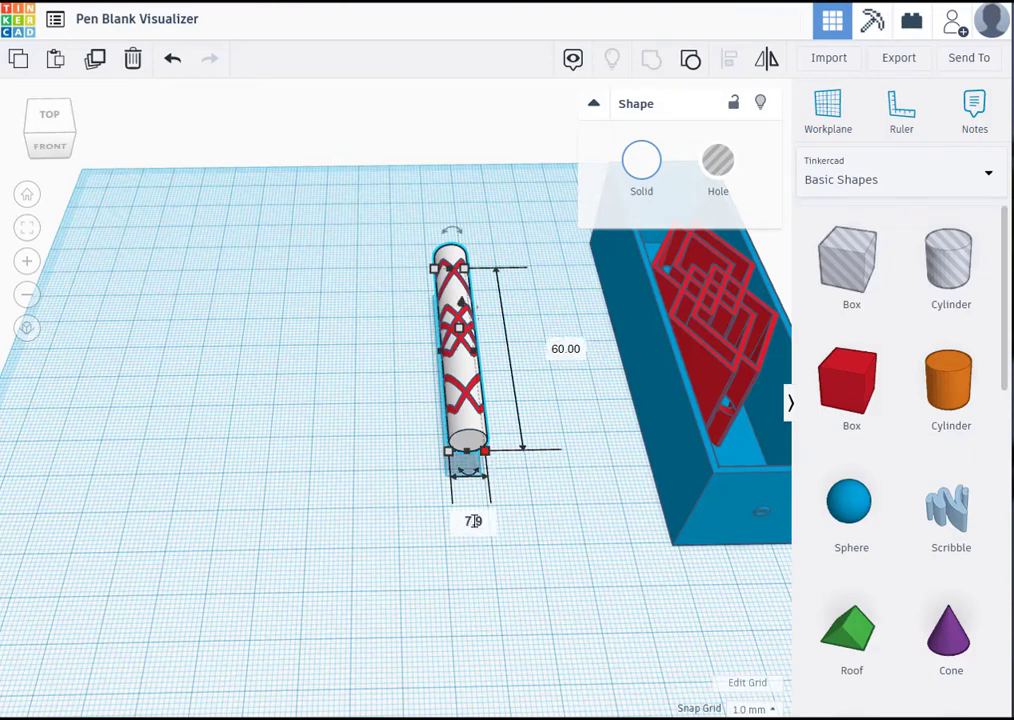
{"action": "type", "text": ".9"}
{"action": "key", "text": "Return"}
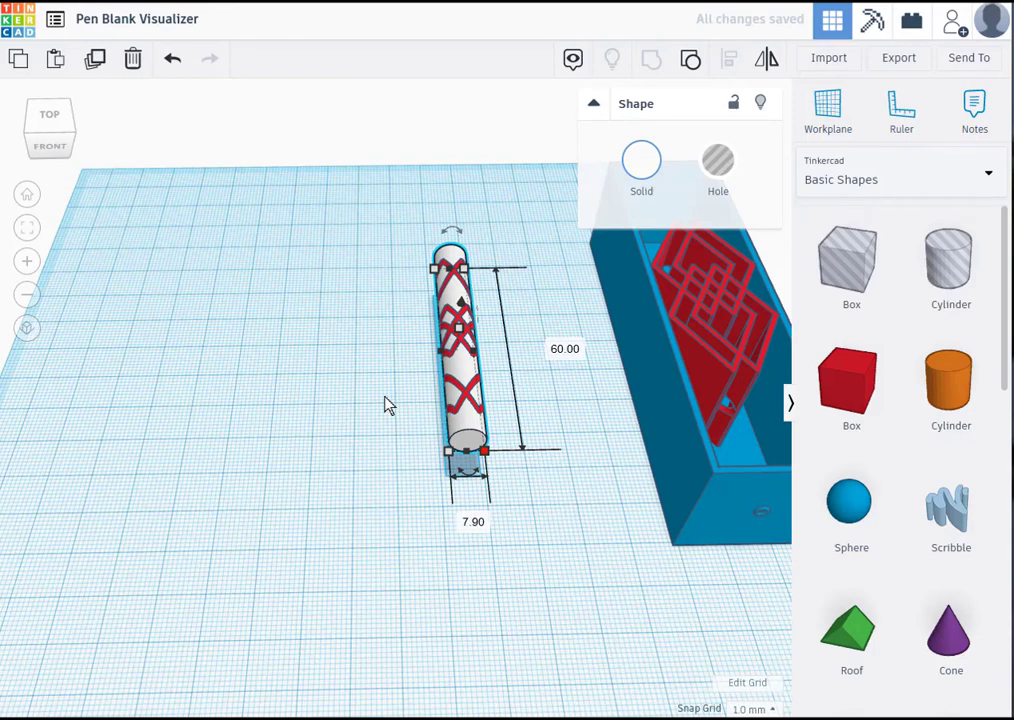
Align the white rod and the trimmed red lattice on their centres across the width and the height.
{"action": "left_click", "coordinate": [416, 434]}
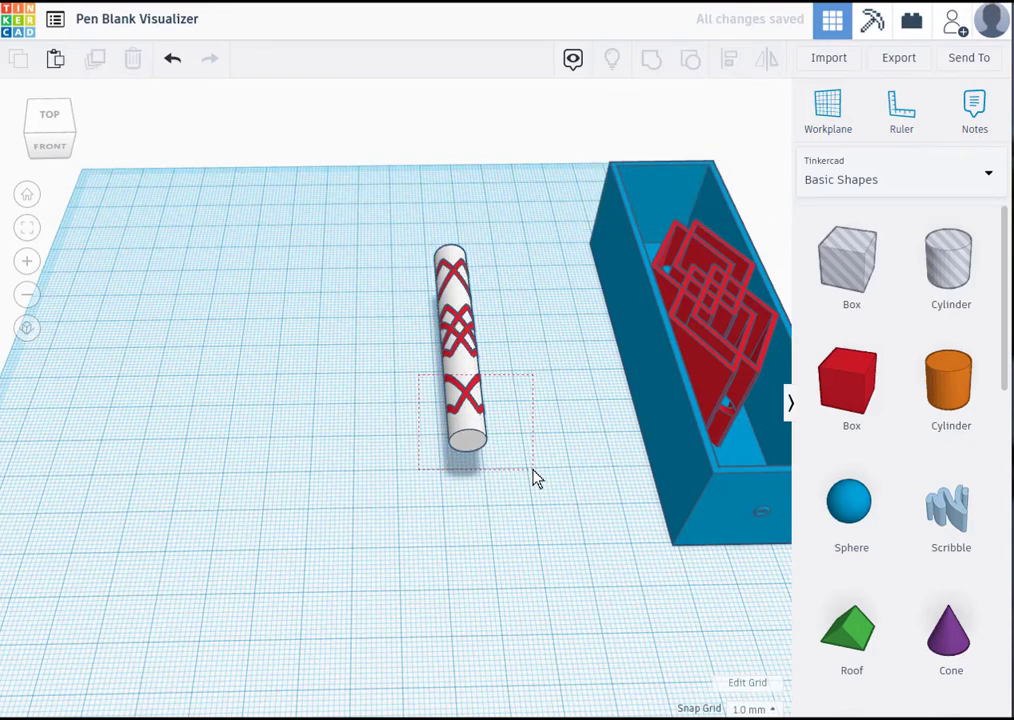
{"action": "left_click_drag", "start_coordinate": [535, 478], "coordinate": [536, 489]}
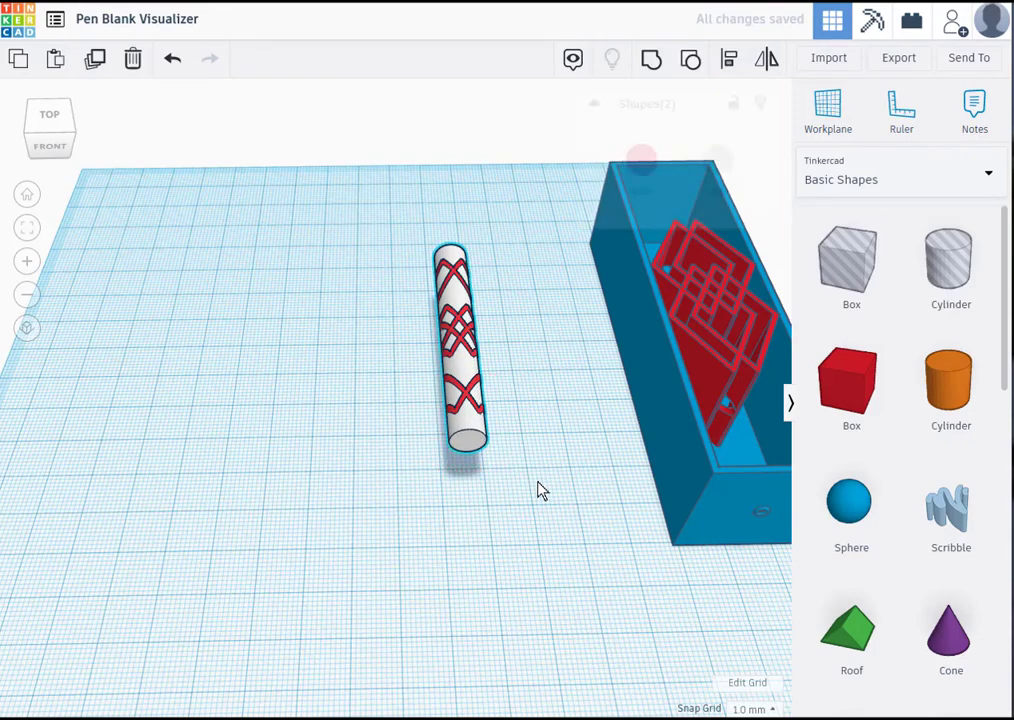
{"action": "left_click", "coordinate": [731, 60]}
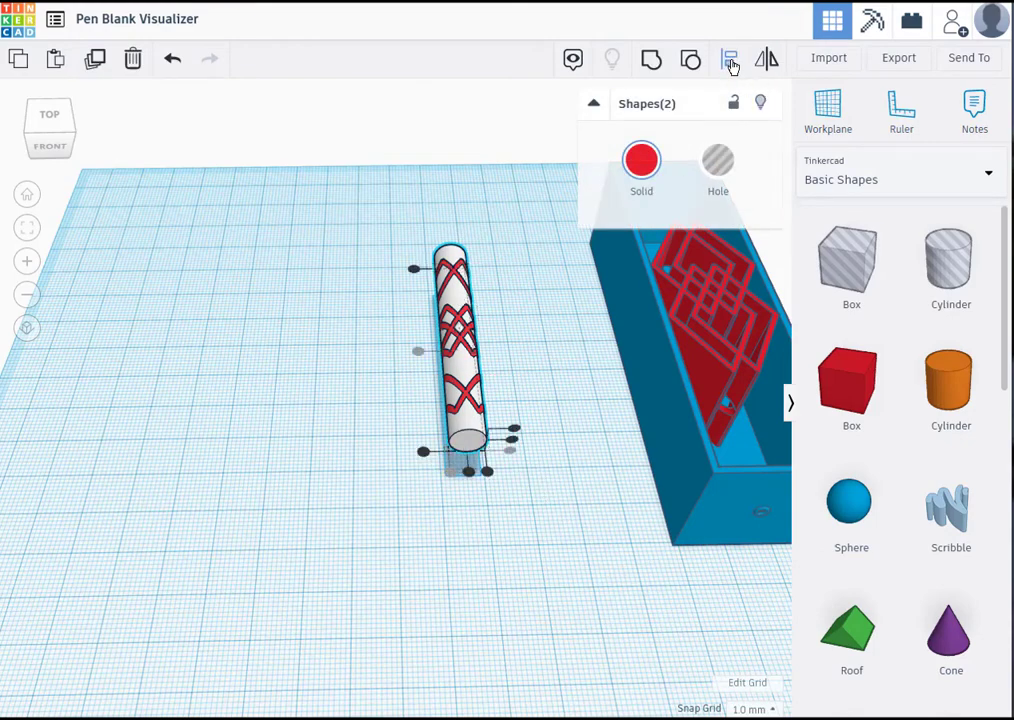
{"action": "left_click", "coordinate": [470, 479]}
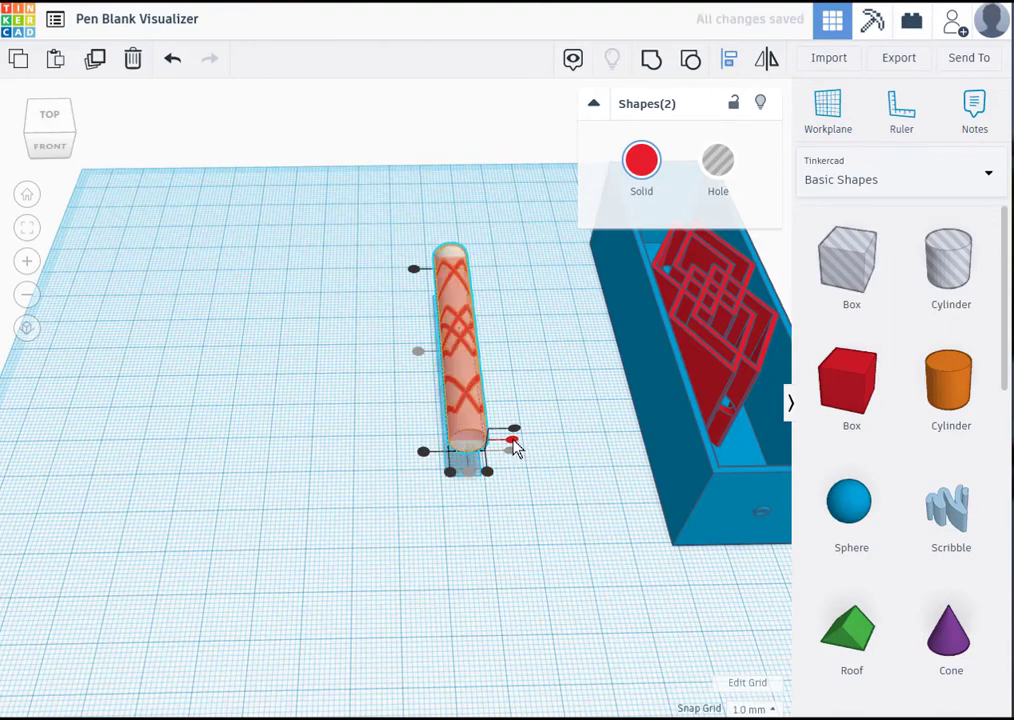
{"action": "left_click", "coordinate": [513, 445]}
{"action": "left_click", "coordinate": [400, 573]}
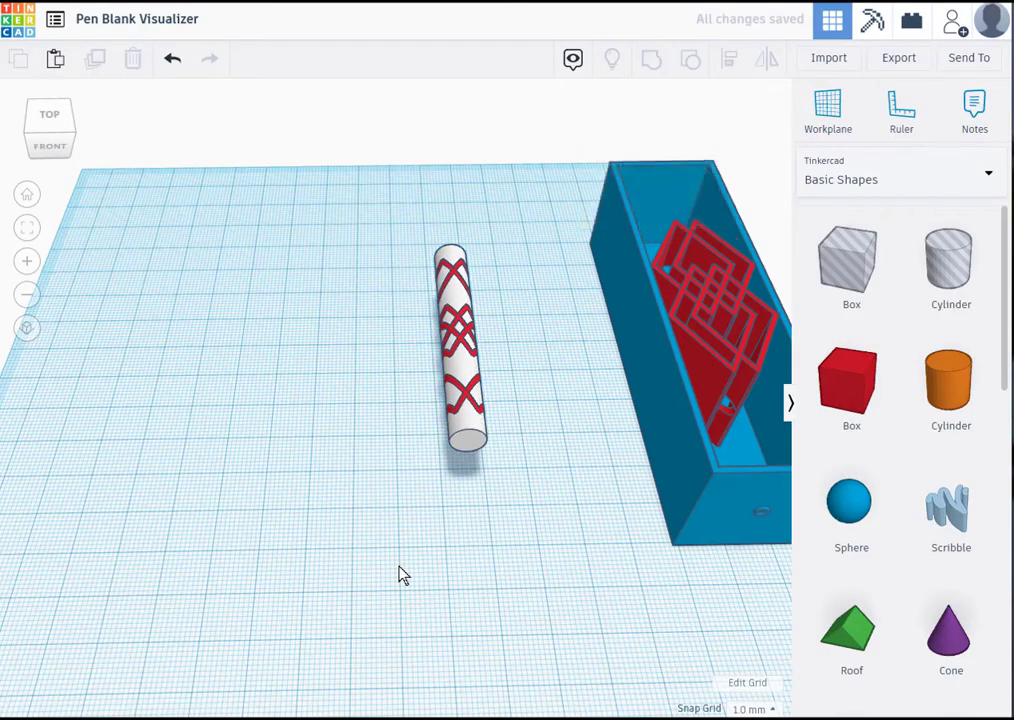
Move the white rod and its red lattice together along the workplane until they sit close beside the blue box.
{"action": "right_click_drag", "start_coordinate": [294, 378], "coordinate": [309, 568]}
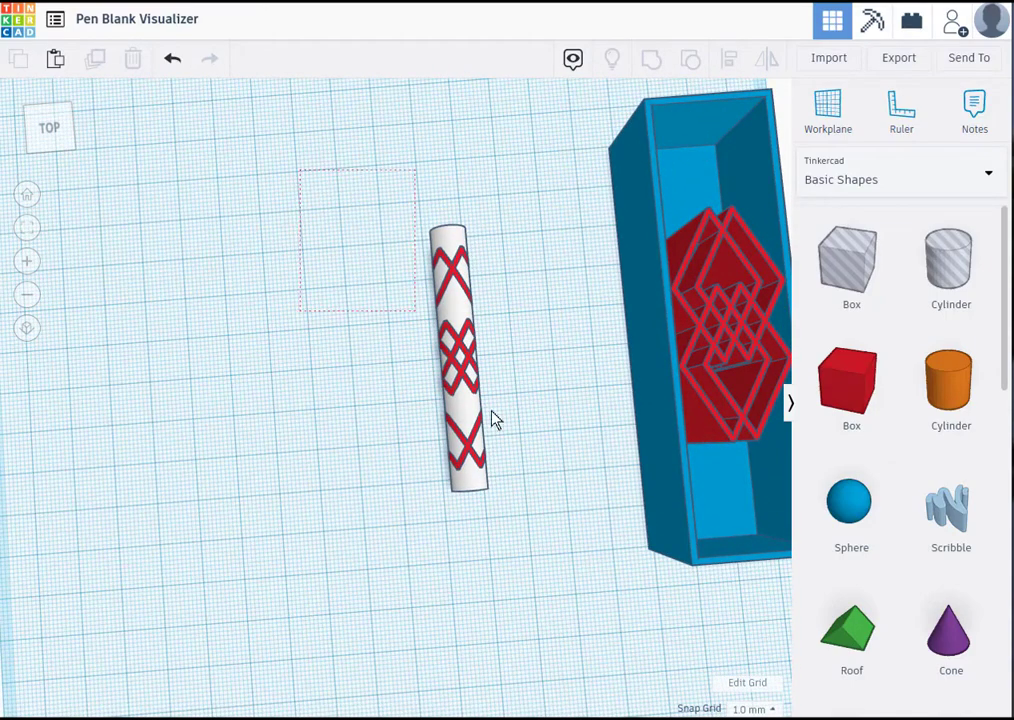
{"action": "left_click_drag", "start_coordinate": [491, 412], "coordinate": [541, 490]}
{"action": "left_click_drag", "start_coordinate": [547, 548], "coordinate": [543, 543]}
{"action": "scroll", "coordinate": [543, 540], "scroll_direction": "down", "scroll_amount": 2}
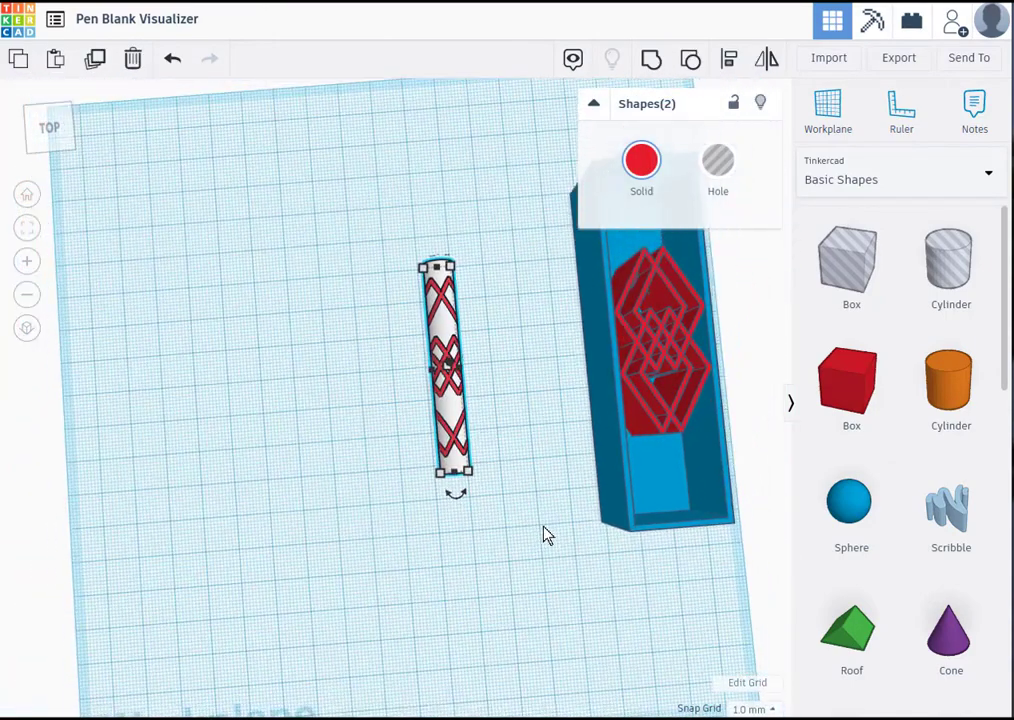
{"action": "key", "text": "Right"}
{"action": "key", "text": "Right"}
{"action": "key", "text": "Right"}
{"action": "key", "text": "Right"}
{"action": "key", "text": "Right"}
{"action": "key", "text": "Right"}
{"action": "key", "text": "Right"}
{"action": "key", "text": "Right"}
{"action": "key", "text": "Right"}
{"action": "key", "text": "Right"}
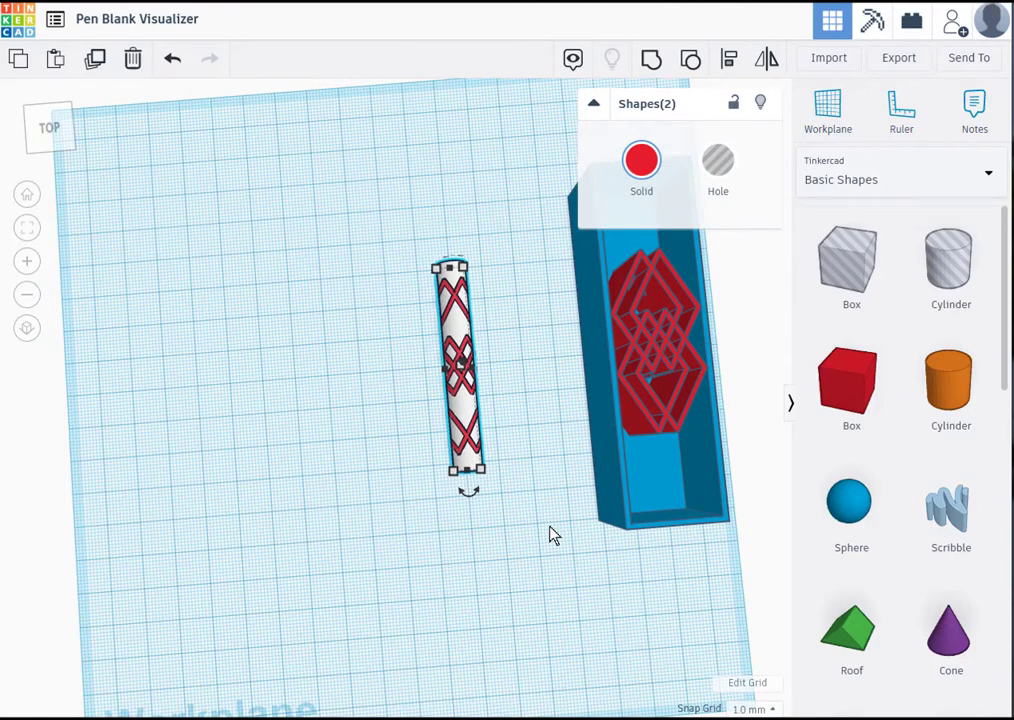
{"action": "key", "text": "Right"}
{"action": "key", "text": "Right"}
{"action": "key", "text": "Right"}
{"action": "key", "text": "Right"}
{"action": "key", "text": "Right"}
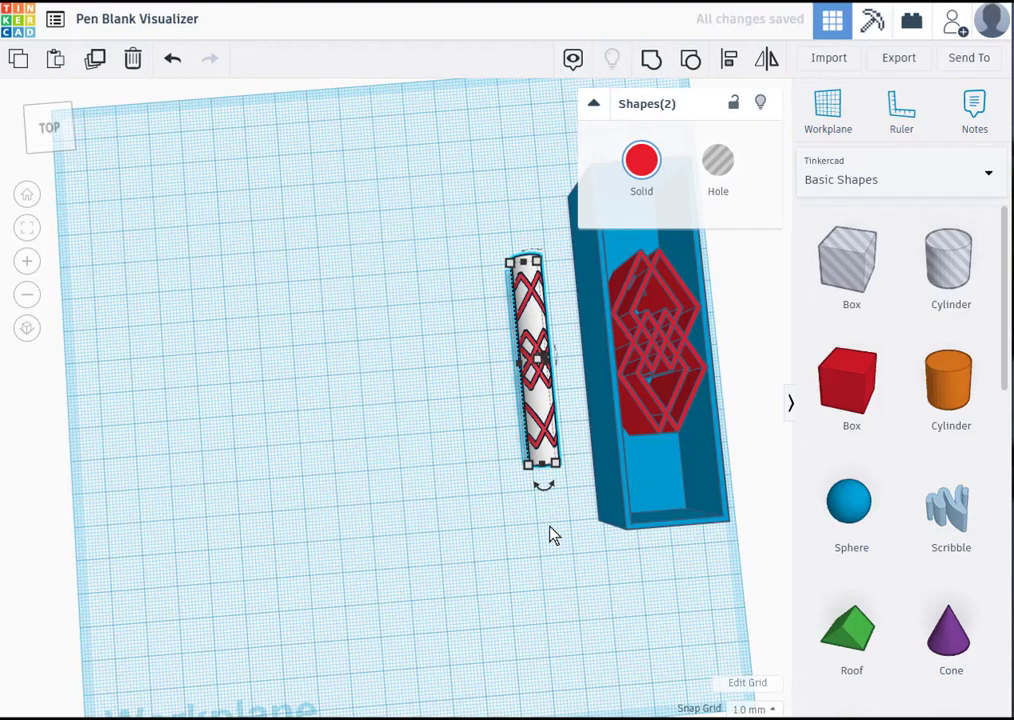
Duplicate the white rod with its lattice and move the copy away from the original, on the side opposite the blue box.
{"action": "key", "text": "ctrl+d"}
{"action": "key", "text": "Left"}
{"action": "key", "text": "Left"}
{"action": "key", "text": "Left"}
{"action": "key", "text": "Left"}
{"action": "key", "text": "Left"}
{"action": "key", "text": "Left"}
{"action": "key", "text": "Left"}
{"action": "key", "text": "Left"}
{"action": "key", "text": "Left"}
{"action": "key", "text": "Left"}
{"action": "key", "text": "Left"}
{"action": "key", "text": "Left"}
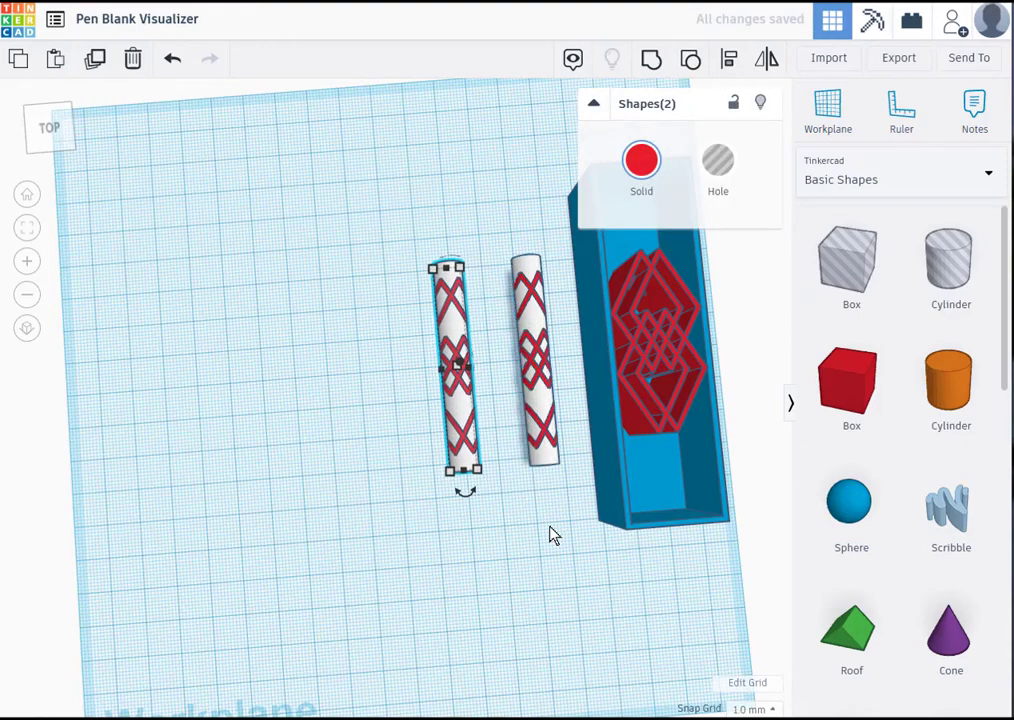
{"action": "key", "text": "Left"}
{"action": "key", "text": "Left"}
{"action": "left_click", "coordinate": [553, 535]}
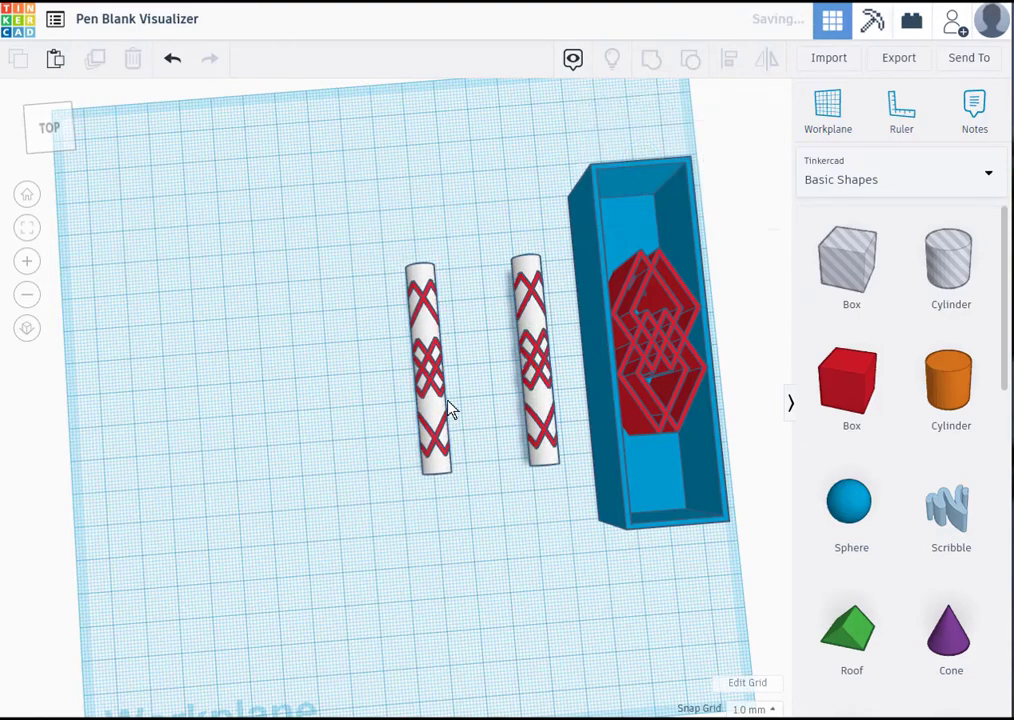
Slide the copied white rod out of its lattice, away from the blue box, so the two parts stand apart.
{"action": "left_click", "coordinate": [443, 418]}
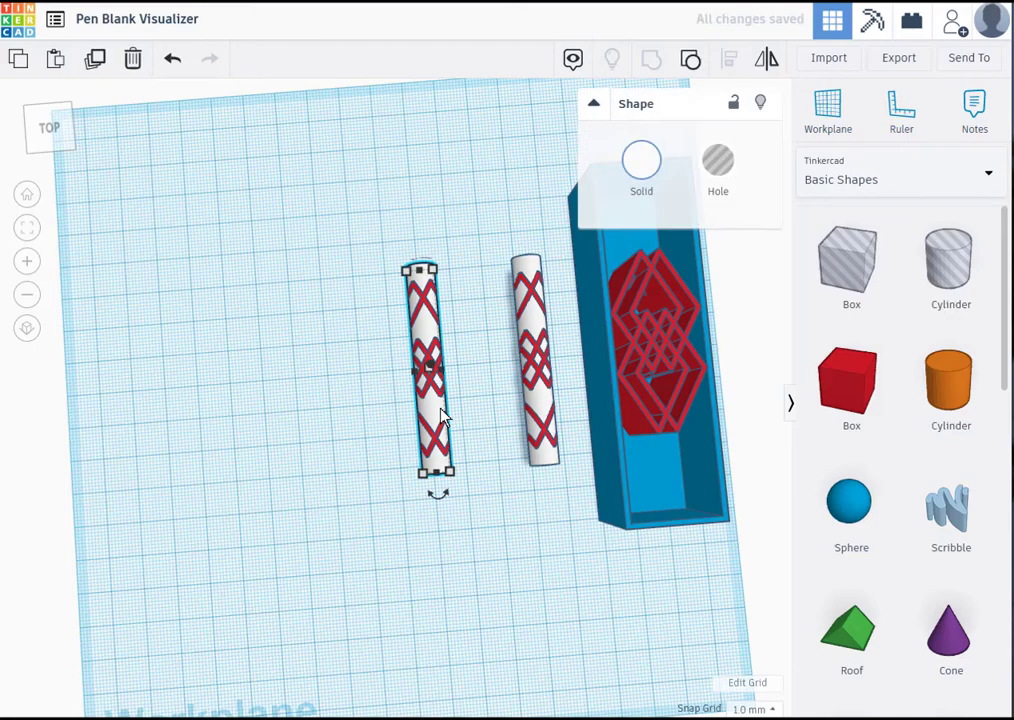
{"action": "key", "text": "Left"}
{"action": "key", "text": "Left"}
{"action": "key", "text": "Left"}
{"action": "key", "text": "Left"}
{"action": "key", "text": "Left"}
{"action": "key", "text": "Left"}
{"action": "key", "text": "Left"}
{"action": "key", "text": "Left"}
{"action": "key", "text": "Left"}
{"action": "key", "text": "Left"}
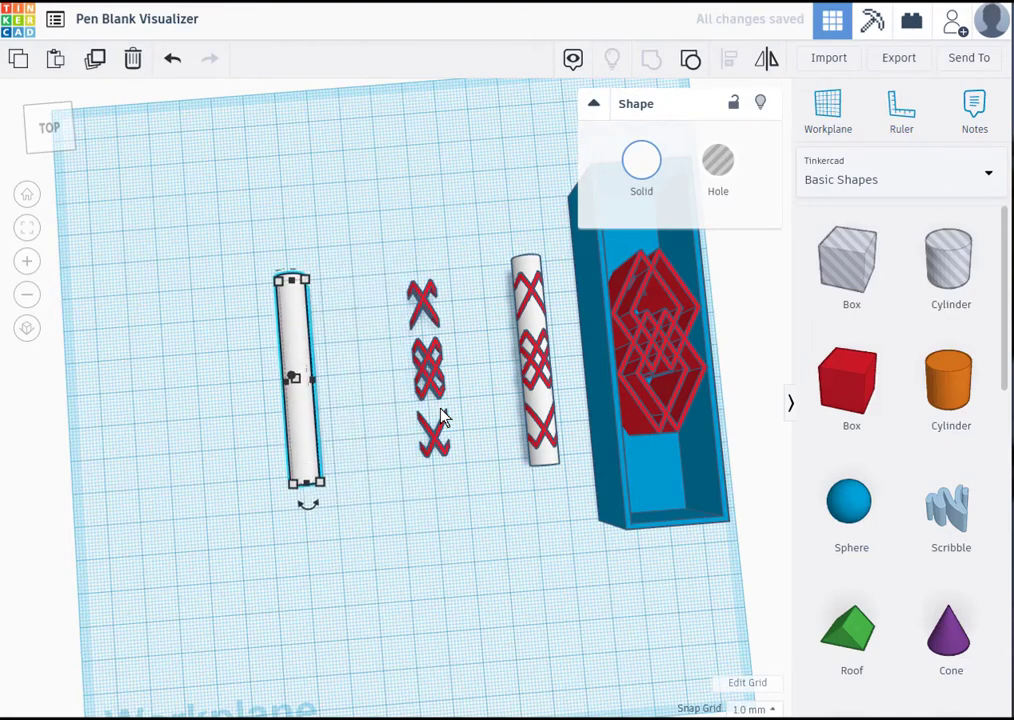
Ungroup the copied white rod and the copied red lattice to bring back their uncut shapes and hole tubes.
{"action": "right_click_drag", "start_coordinate": [462, 607], "coordinate": [463, 476]}
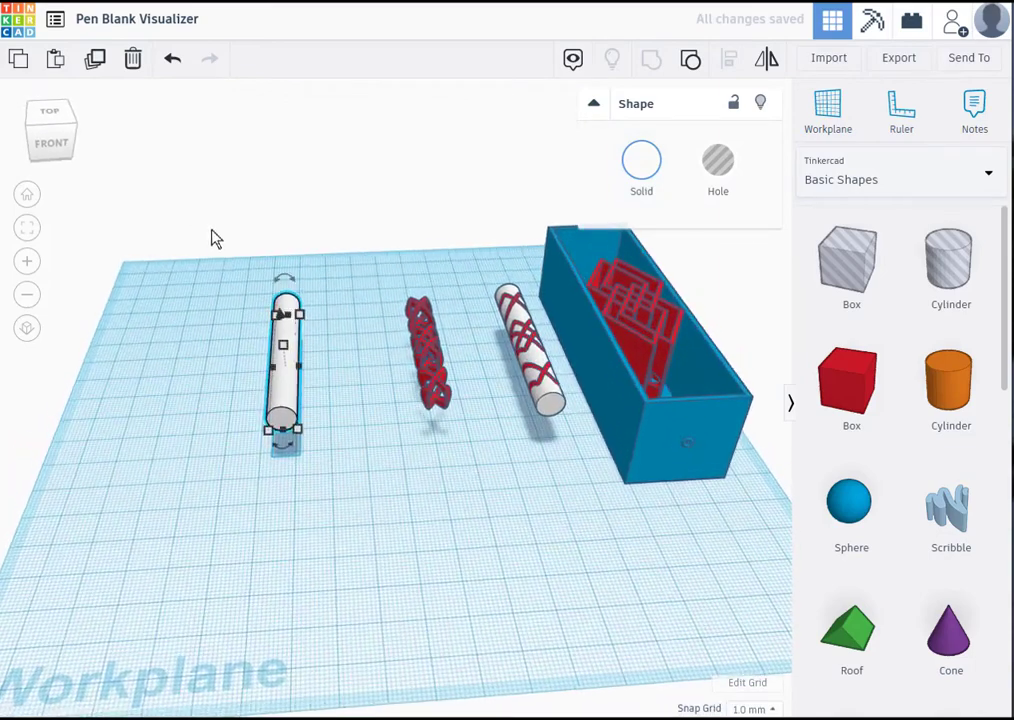
{"action": "left_click_drag", "start_coordinate": [470, 473], "coordinate": [468, 473]}
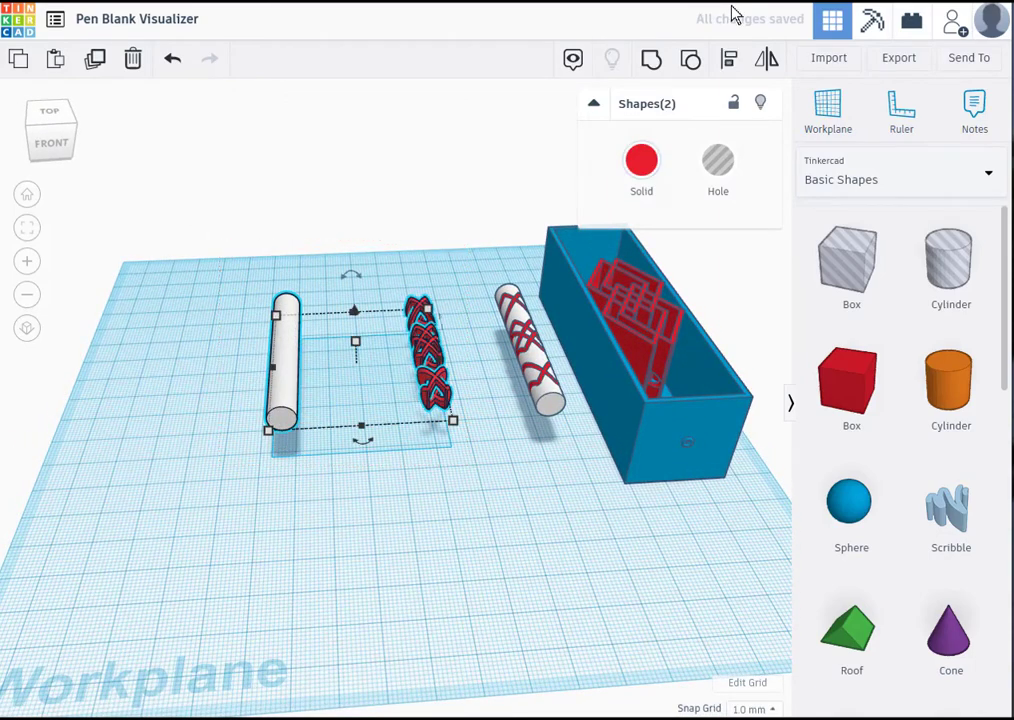
{"action": "left_click", "coordinate": [690, 64]}
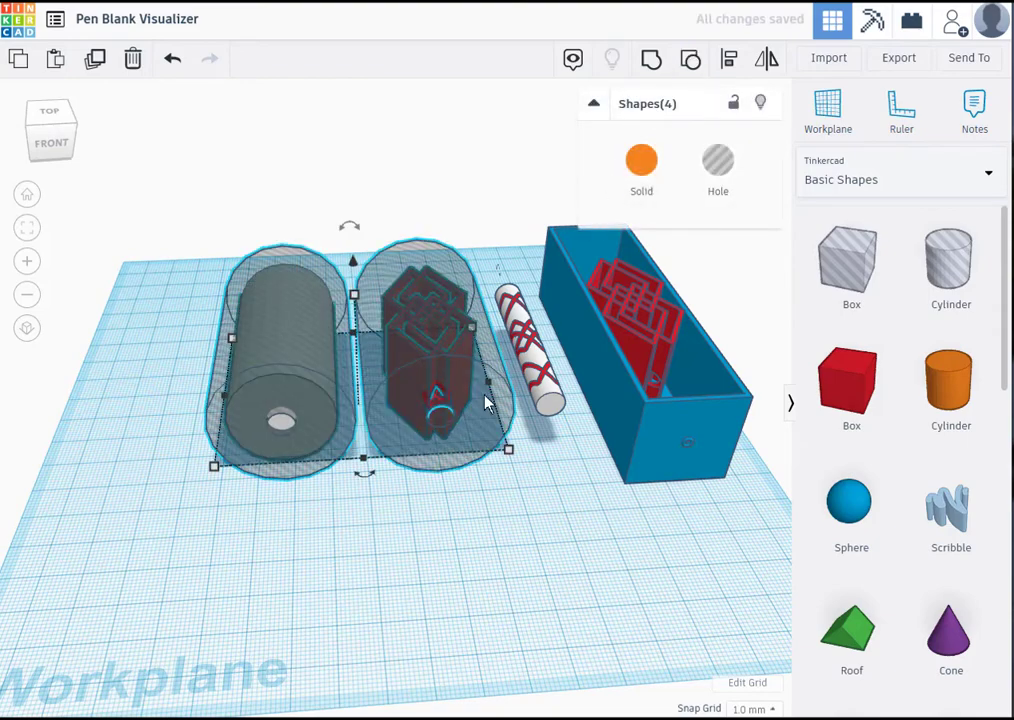
{"action": "left_click", "coordinate": [388, 577]}
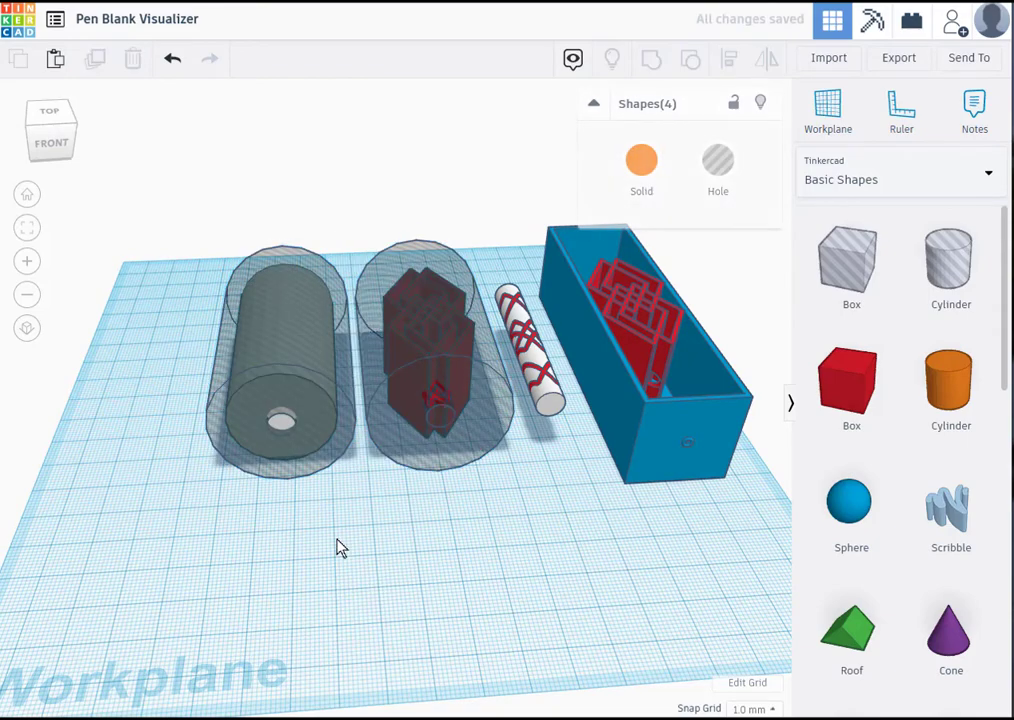
Ungroup both hole tubes, around the white cylinder and the lattice, into an orange cylinder and its inner hole cylinder.
{"action": "left_click", "coordinate": [295, 475]}
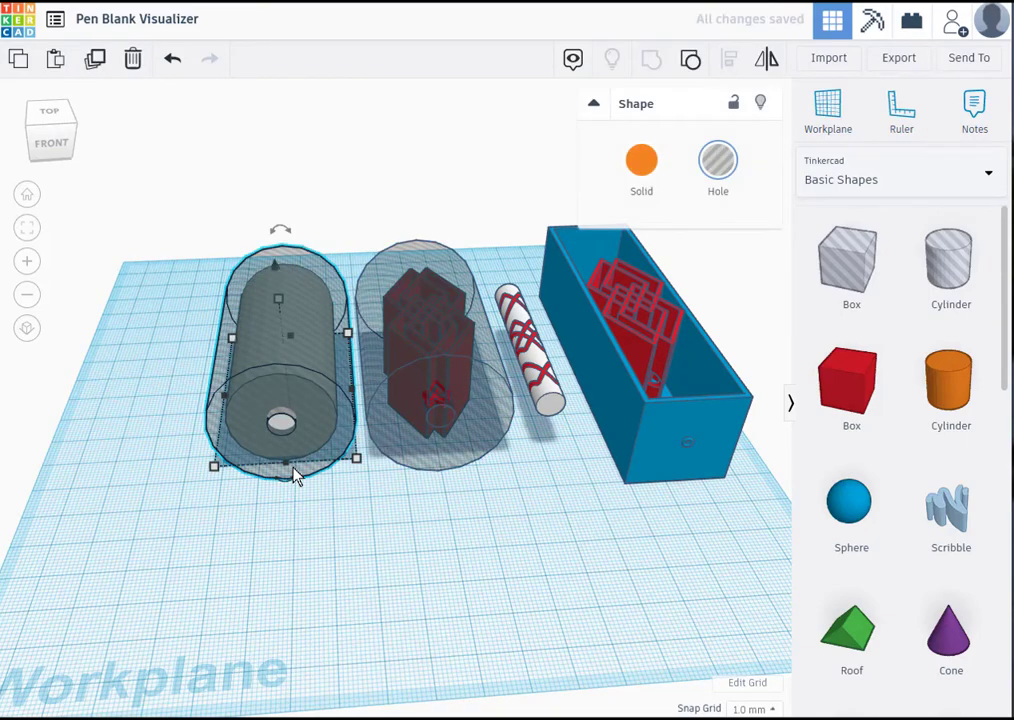
{"action": "left_click", "coordinate": [691, 62]}
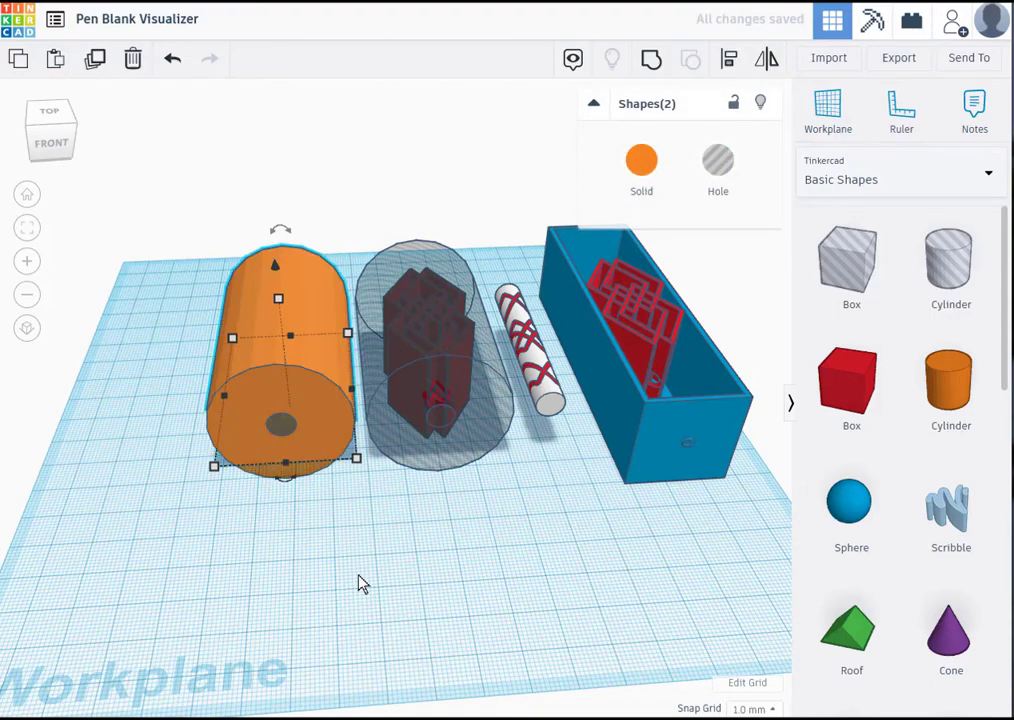
{"action": "left_click", "coordinate": [362, 584]}
{"action": "left_click", "coordinate": [425, 452]}
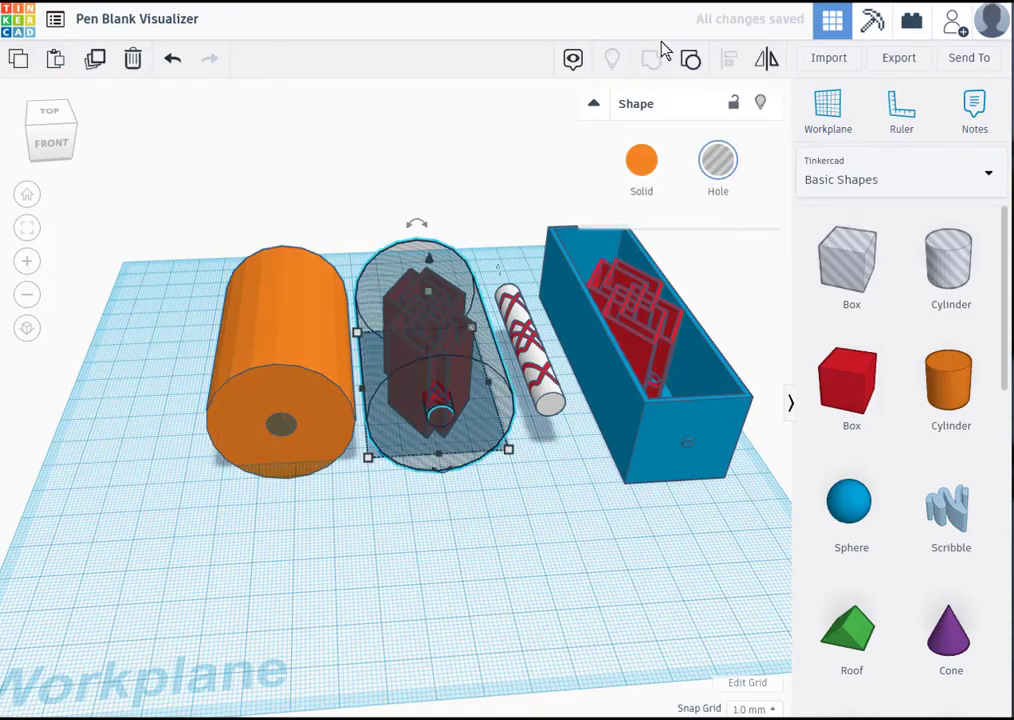
{"action": "left_click", "coordinate": [689, 62]}
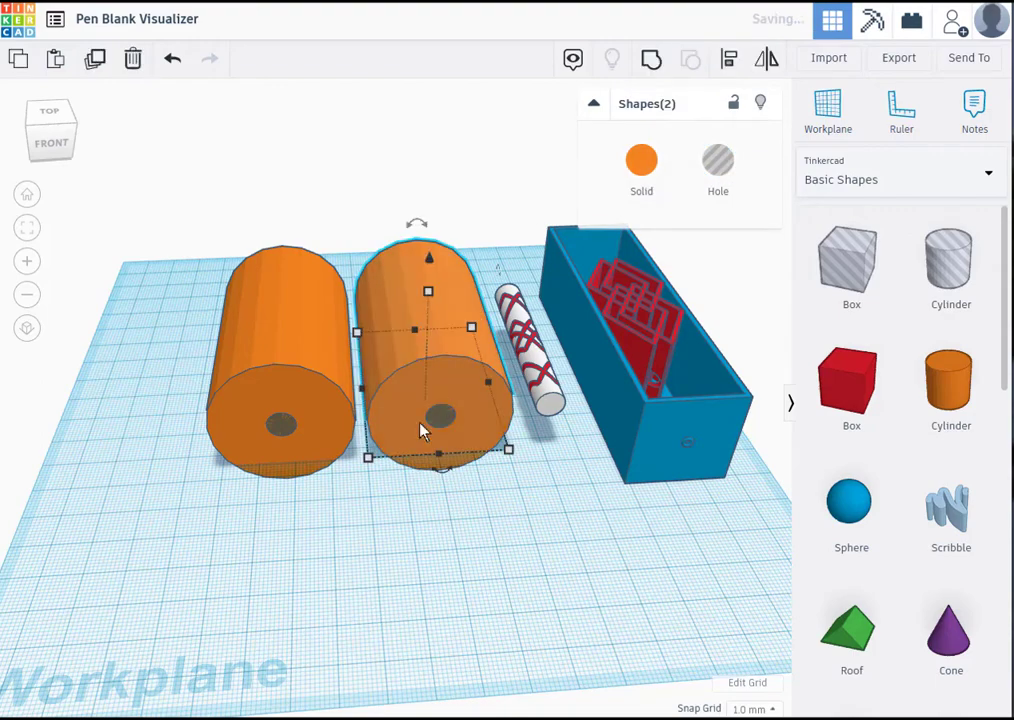
{"action": "left_click", "coordinate": [323, 587]}
Set the width and height of the inner hole cylinder in the orange cylinder around the white cylinder to 12 mm.
{"action": "left_click", "coordinate": [282, 428]}
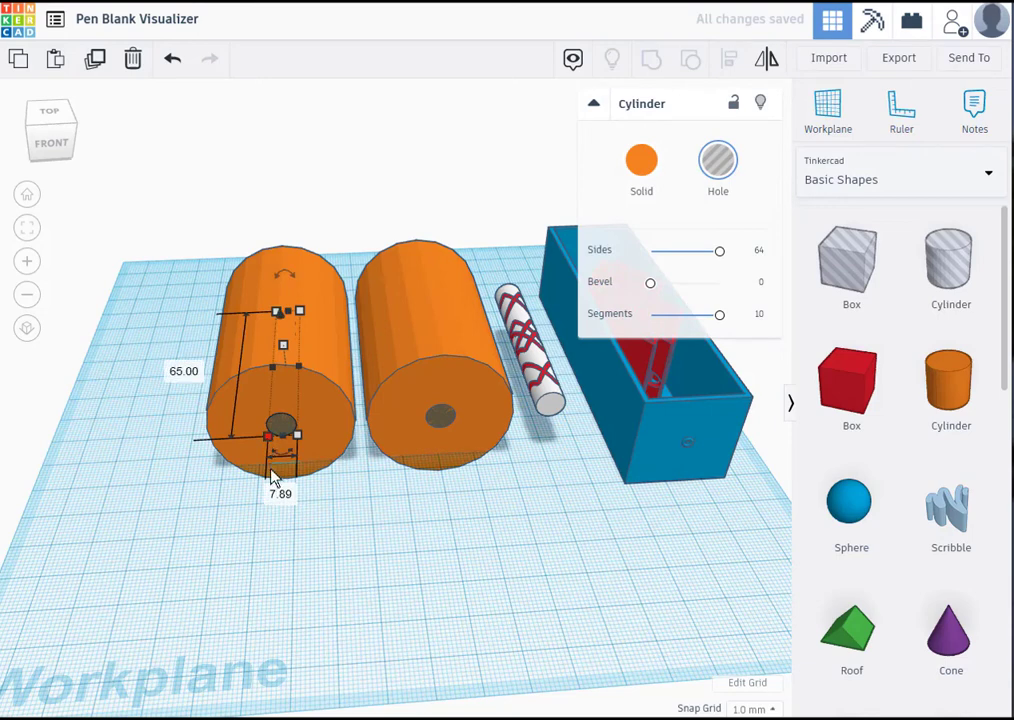
{"action": "left_click", "coordinate": [285, 498]}
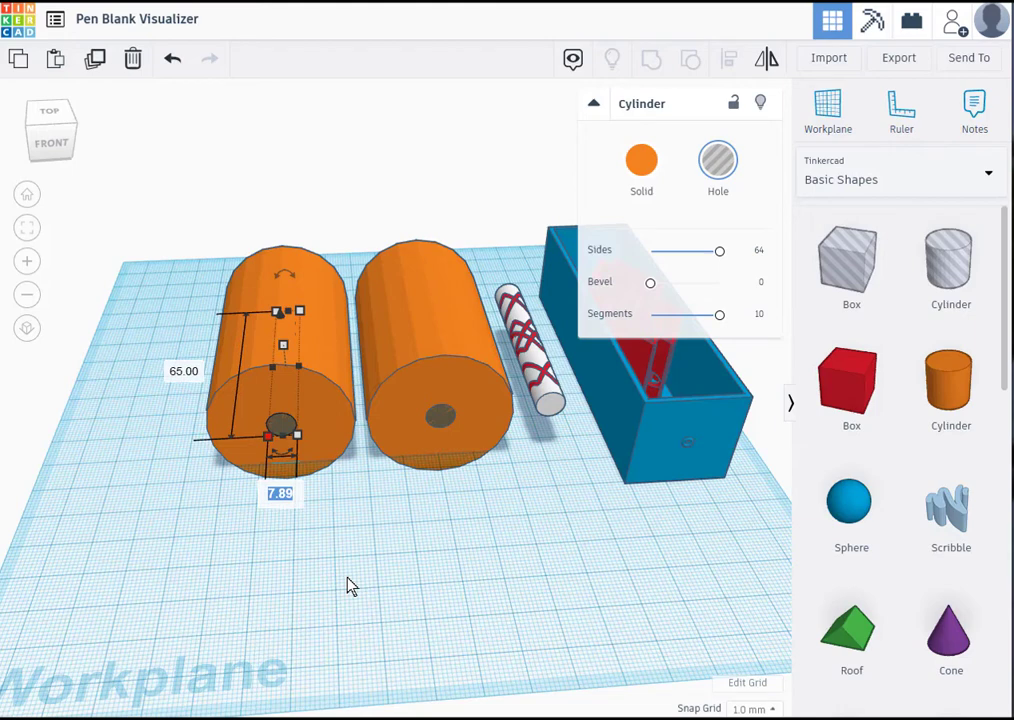
{"action": "type", "text": "12"}
{"action": "key", "text": "Return"}
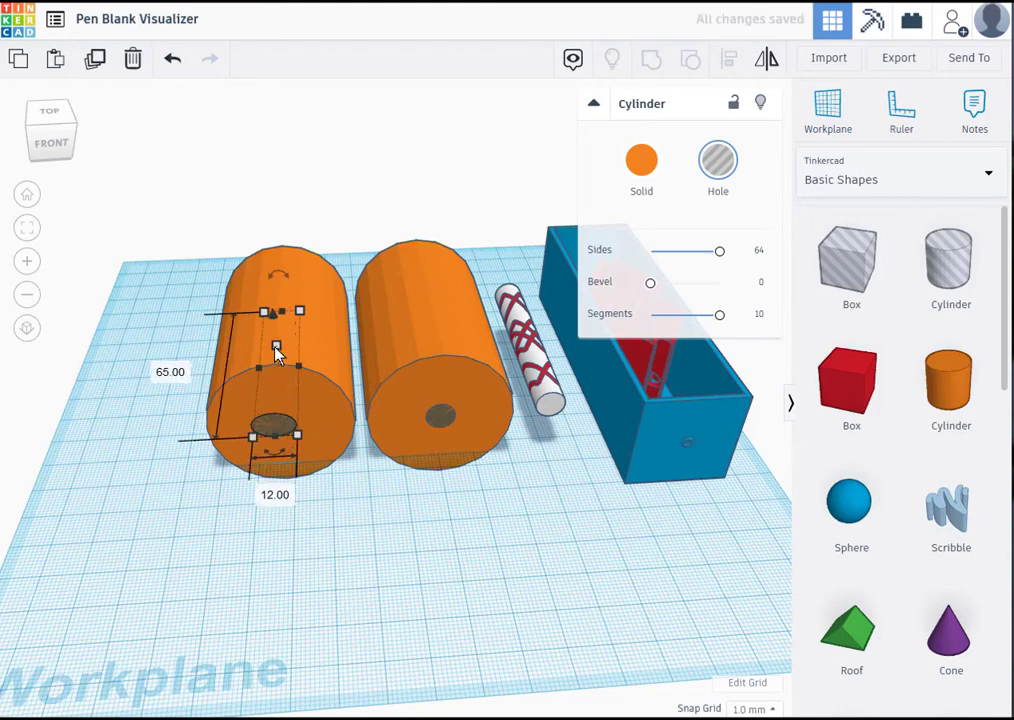
{"action": "mouse_move", "coordinate": [276, 346]}
{"action": "left_click", "coordinate": [359, 355]}
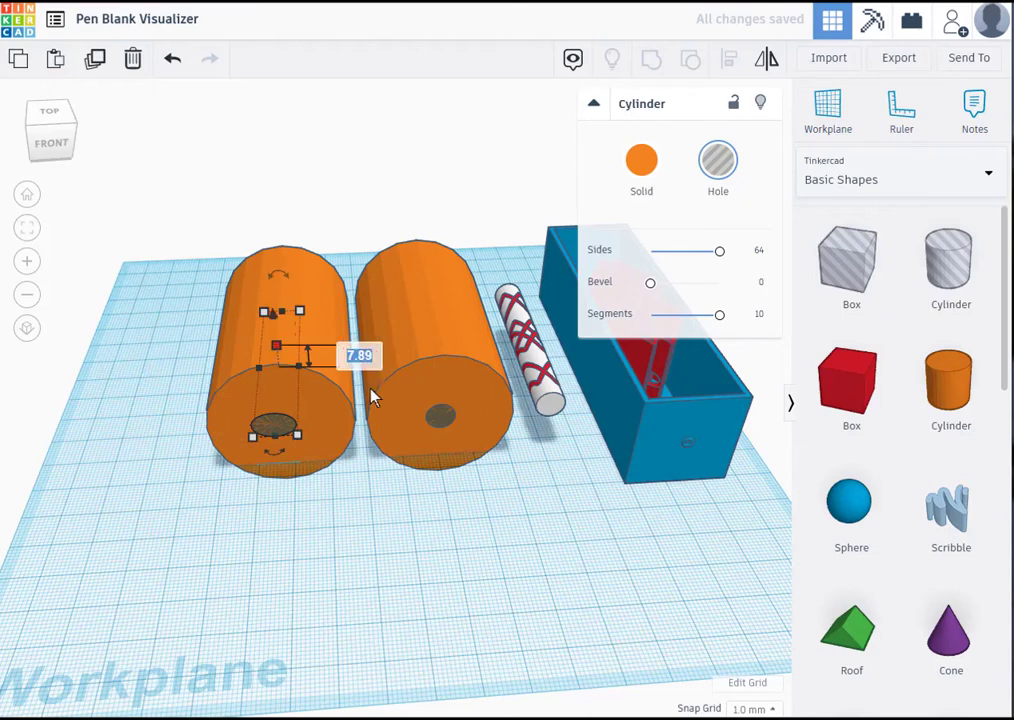
{"action": "type", "text": "12"}
{"action": "key", "text": "Return"}
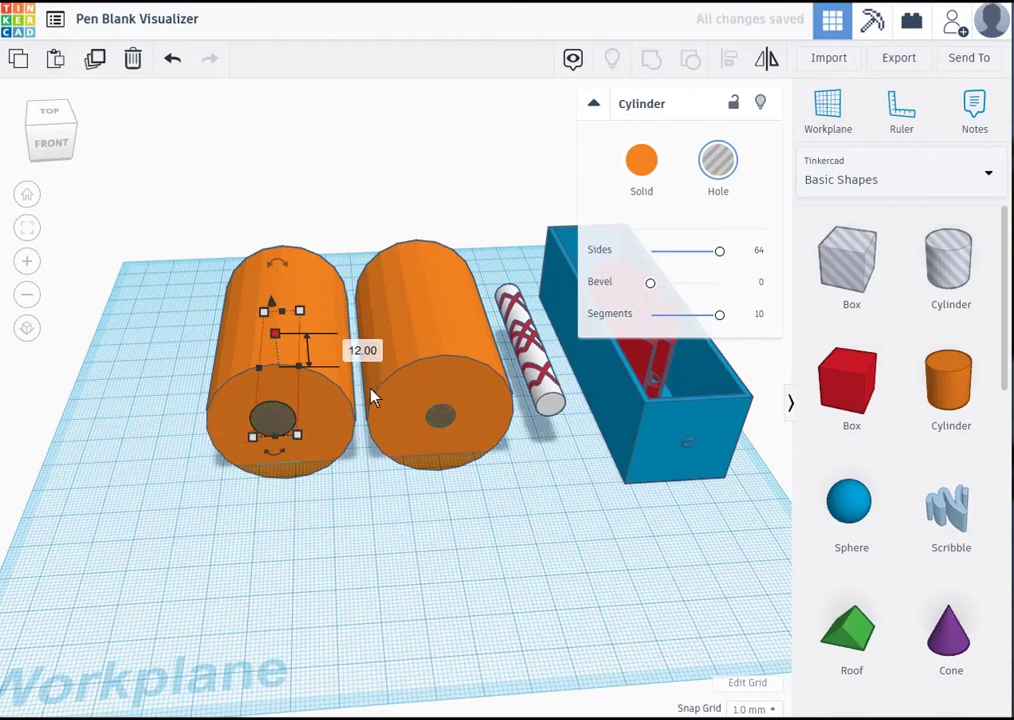
Set the width and height of the inner hole cylinder in the orange cylinder around the lattice to 12 mm.
{"action": "left_click", "coordinate": [442, 416]}
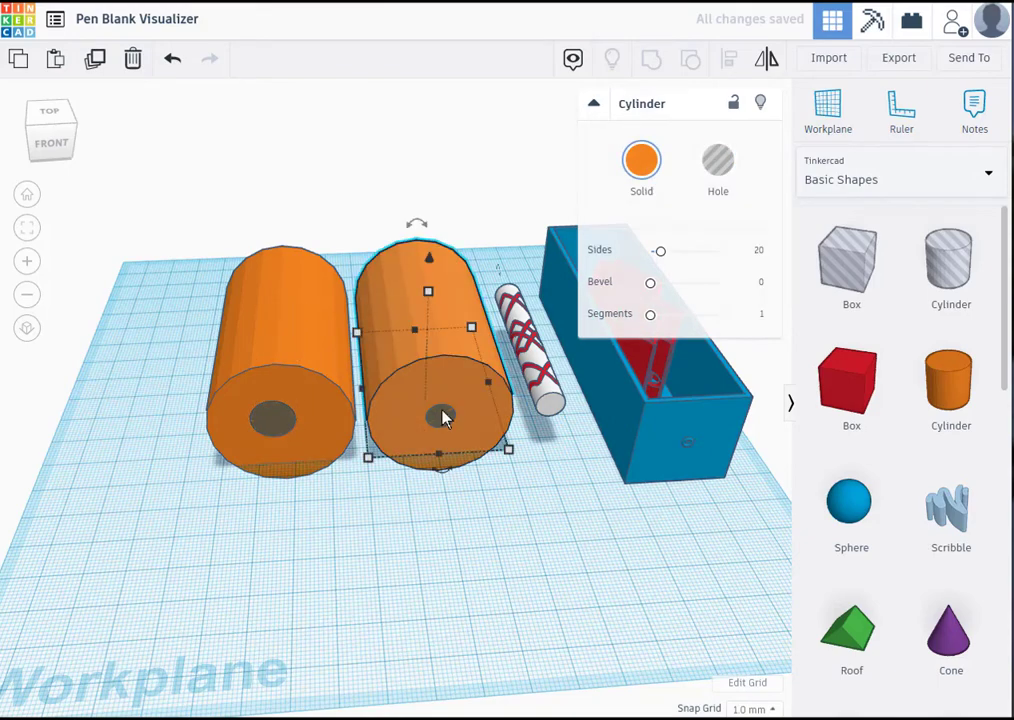
{"action": "mouse_move", "coordinate": [440, 422]}
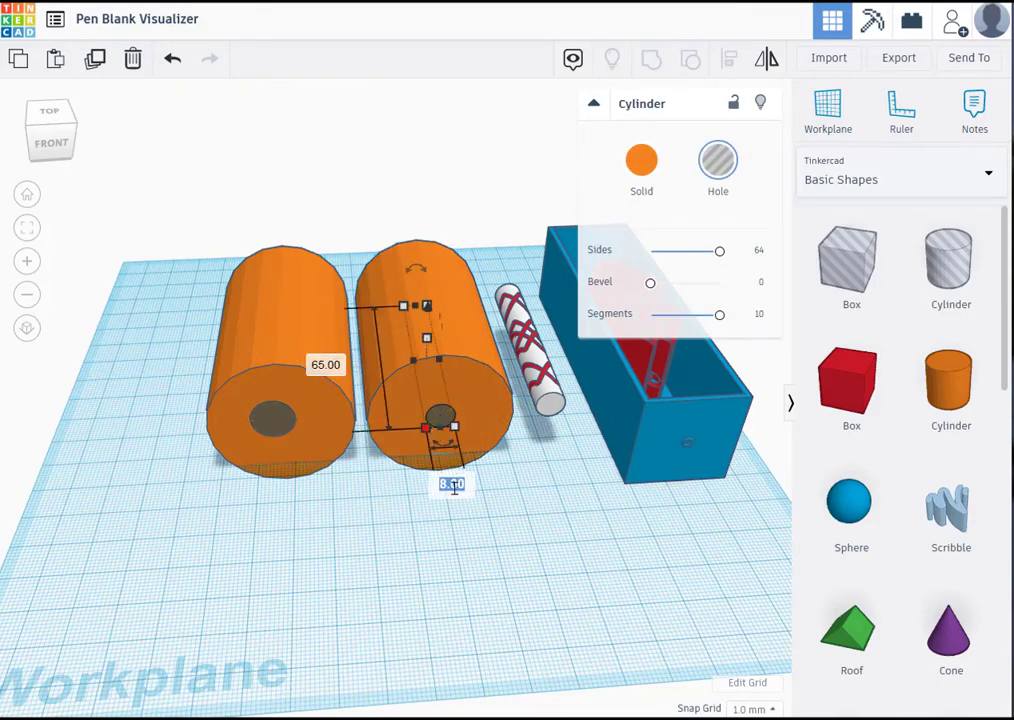
{"action": "type", "text": "12"}
{"action": "key", "text": "Return"}
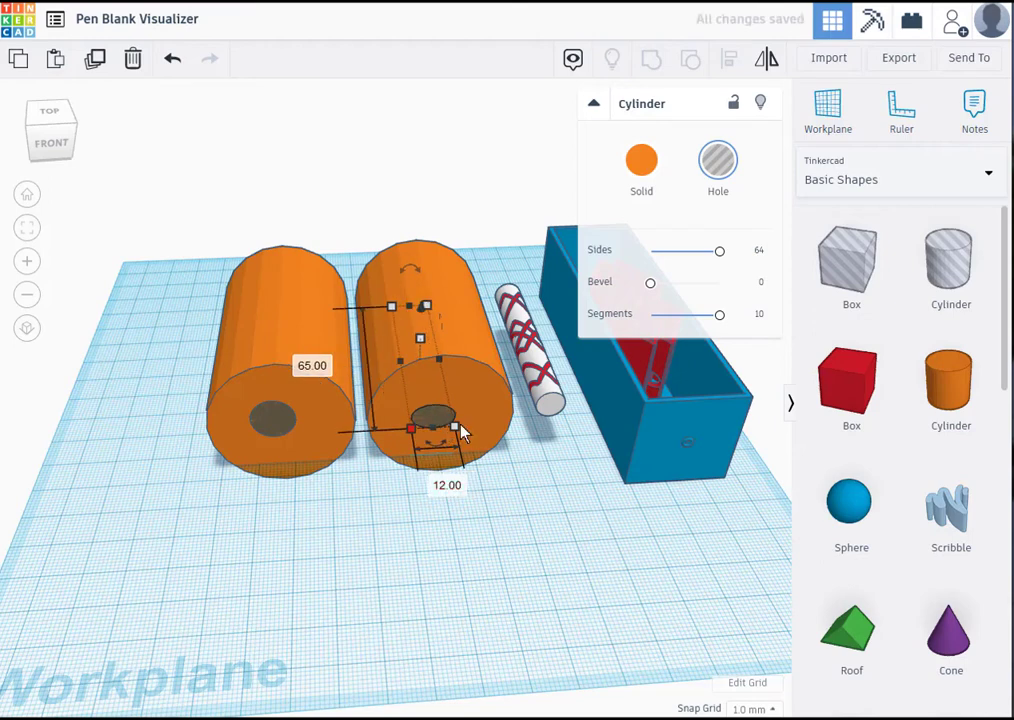
{"action": "mouse_move", "coordinate": [420, 345]}
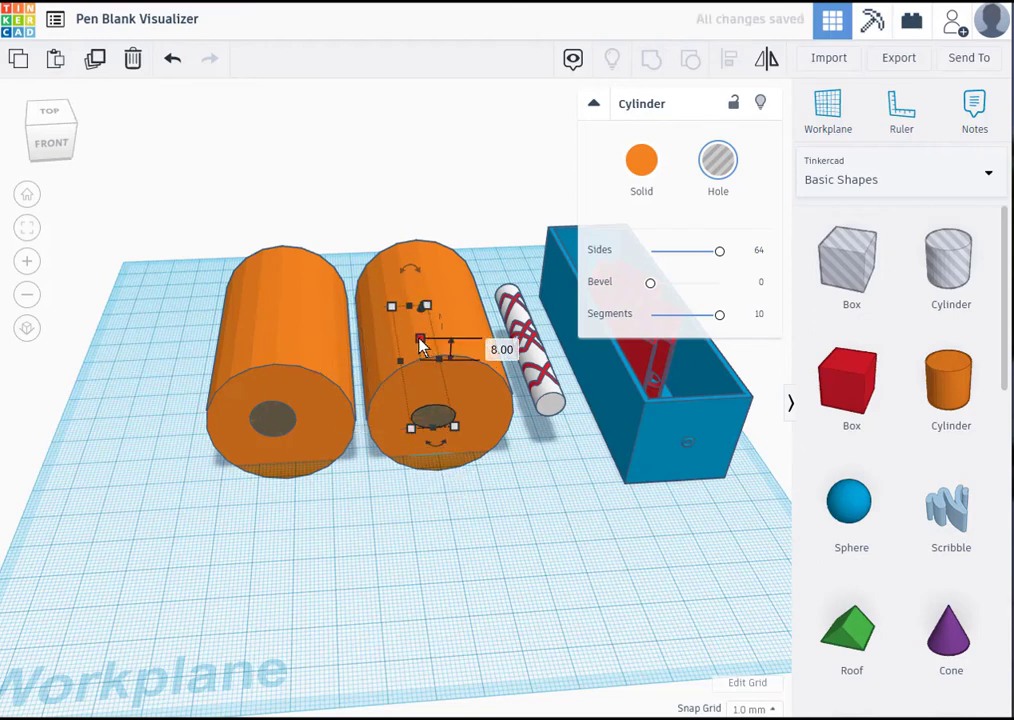
{"action": "left_click", "coordinate": [501, 348]}
{"action": "type", "text": "12"}
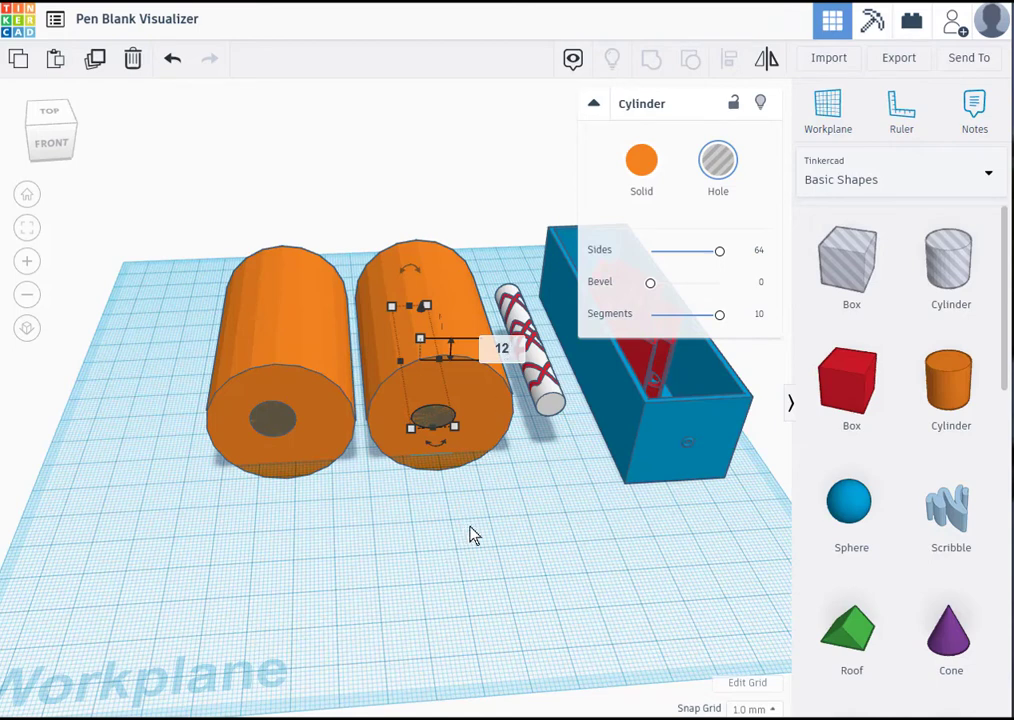
{"action": "key", "text": "Return"}
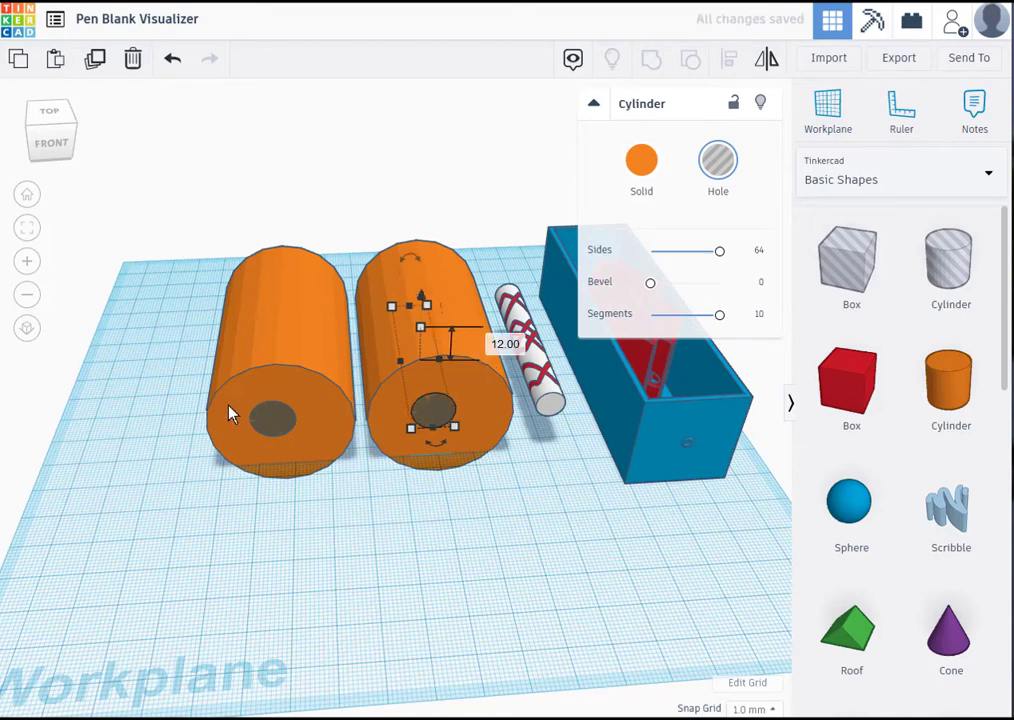
{"action": "left_click", "coordinate": [270, 428]}
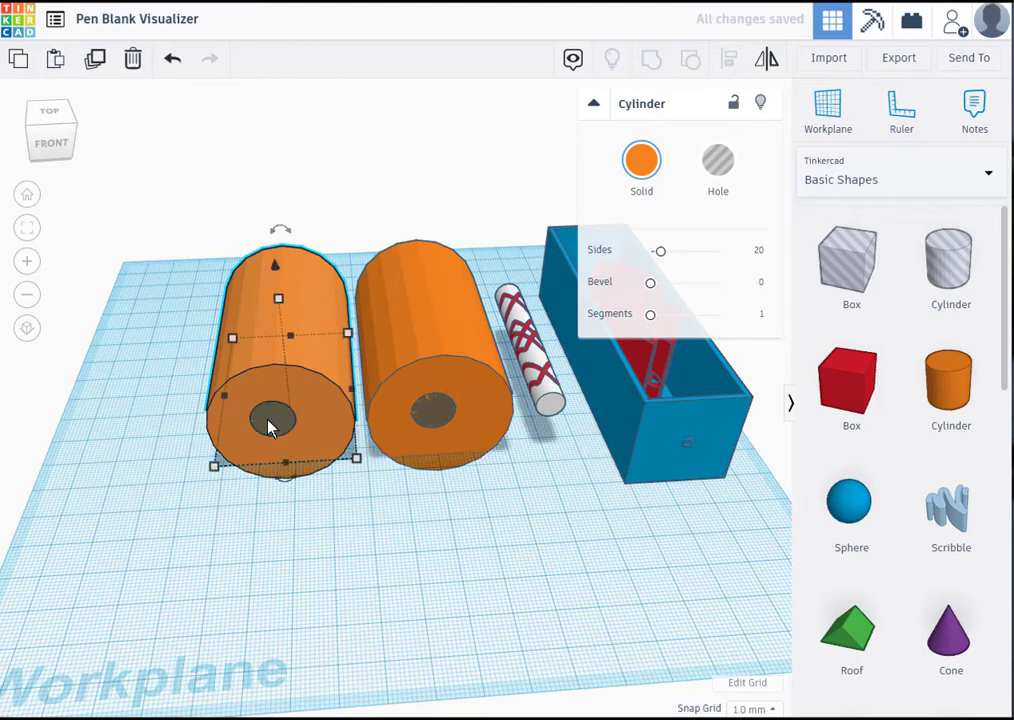
{"action": "left_click", "coordinate": [270, 428], "text": "shift"}
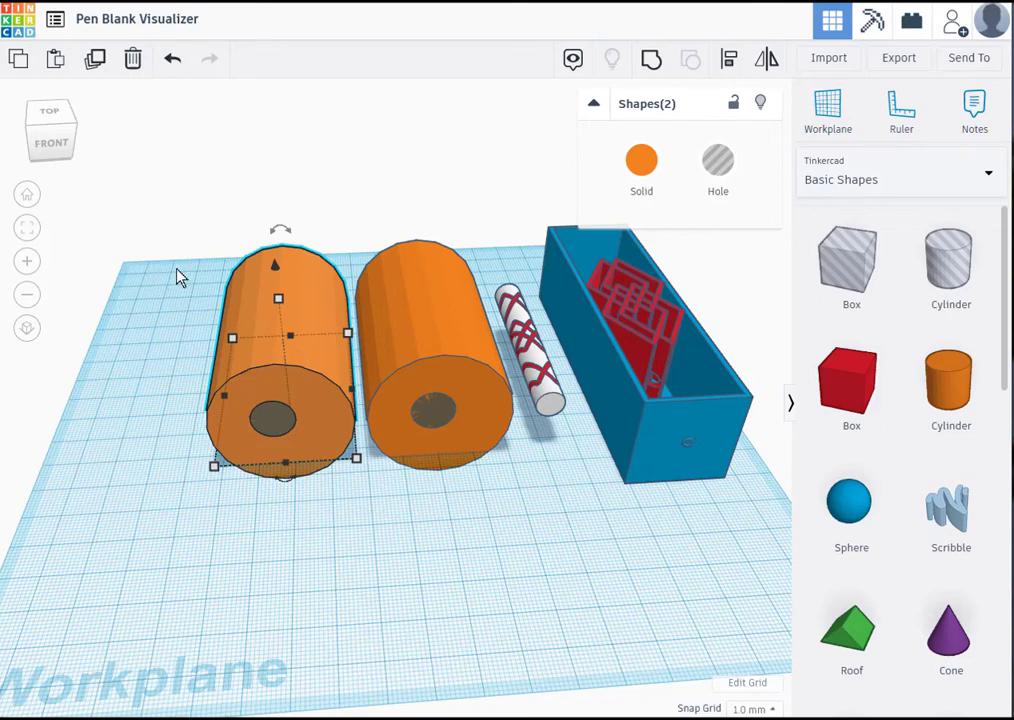
{"action": "left_click", "coordinate": [471, 362], "text": "shift"}
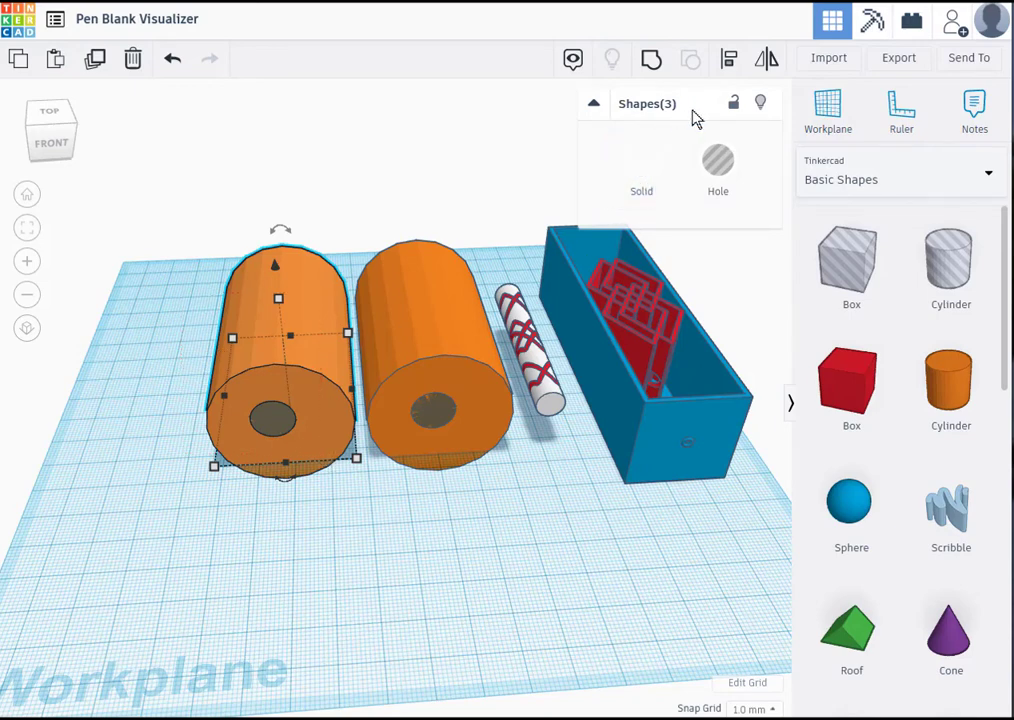
{"action": "left_click", "coordinate": [370, 535]}
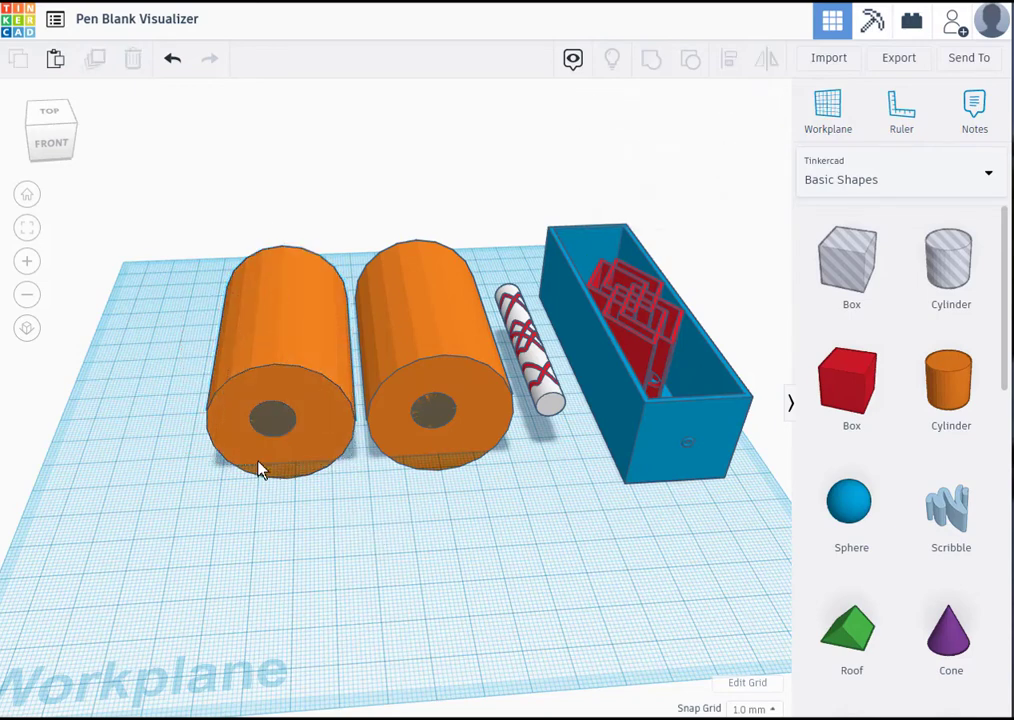
{"action": "left_click", "coordinate": [258, 464]}
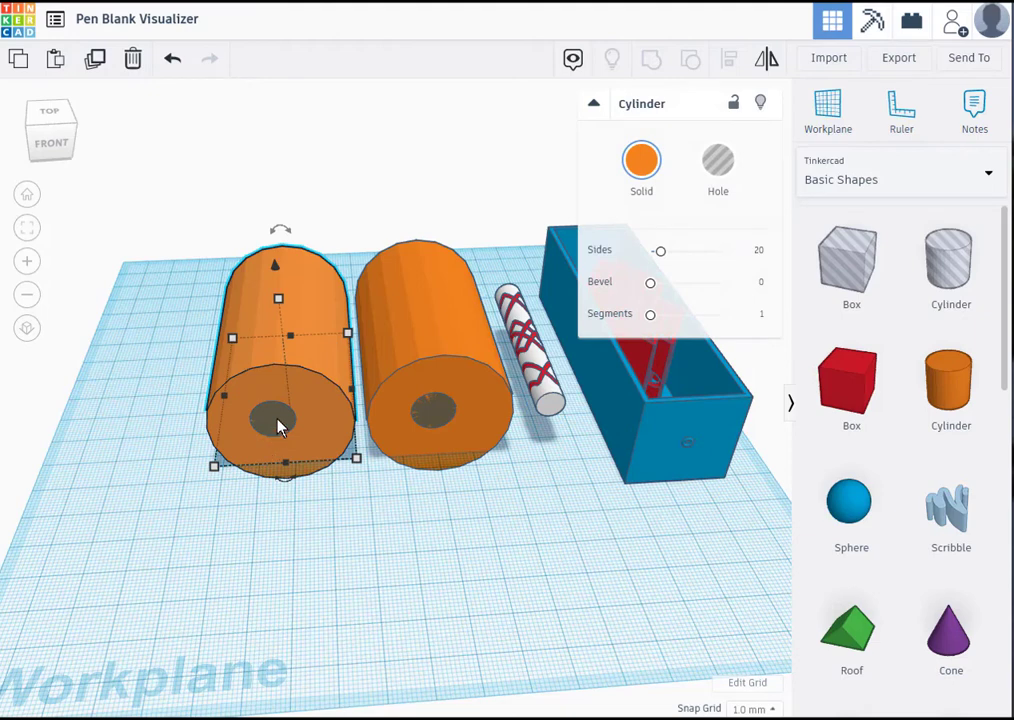
{"action": "left_click", "coordinate": [645, 165]}
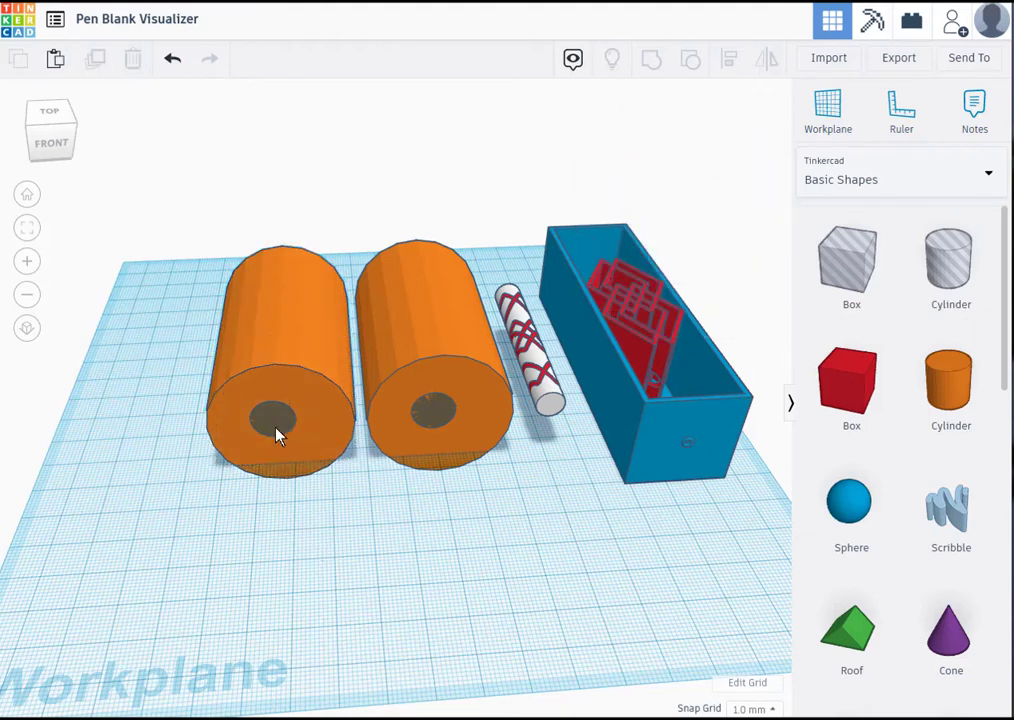
Centre the inner hole cylinder across the width and height of the orange cylinder around the white cylinder, and group them into a tube.
{"action": "left_click", "coordinate": [276, 432]}
{"action": "left_click", "coordinate": [320, 420], "text": "shift"}
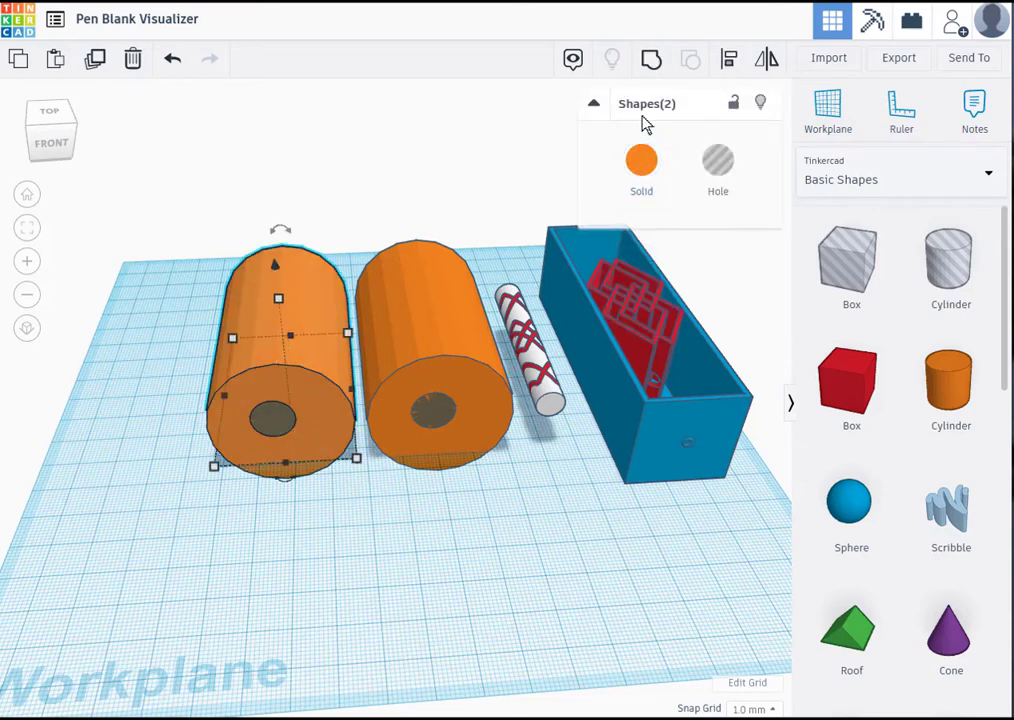
{"action": "left_click", "coordinate": [731, 63]}
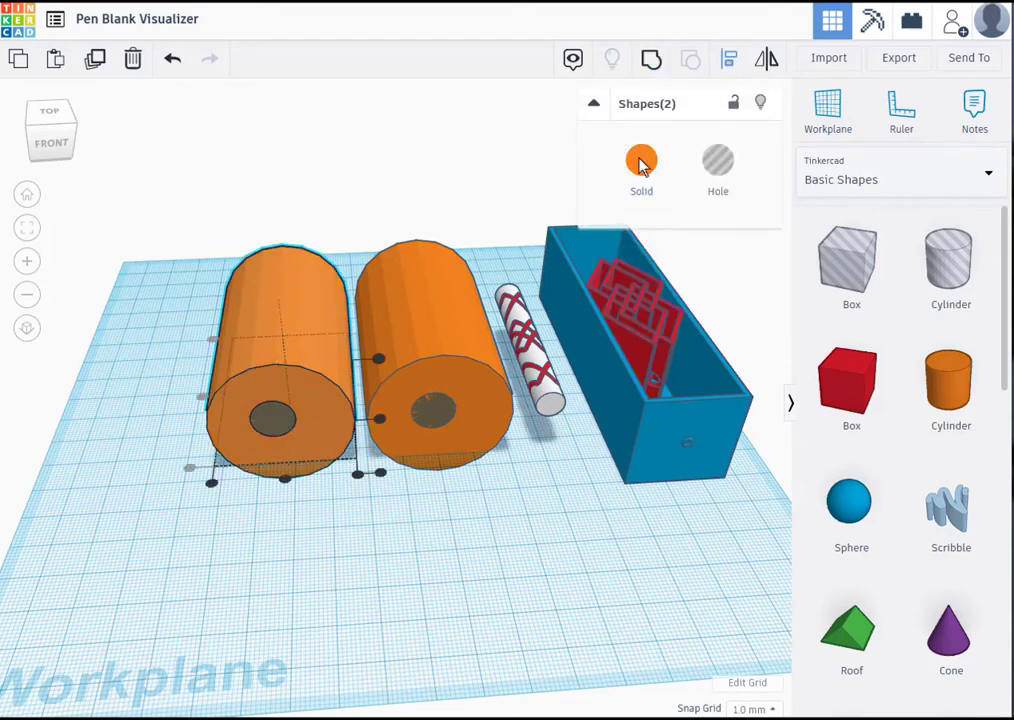
{"action": "left_click", "coordinate": [288, 482]}
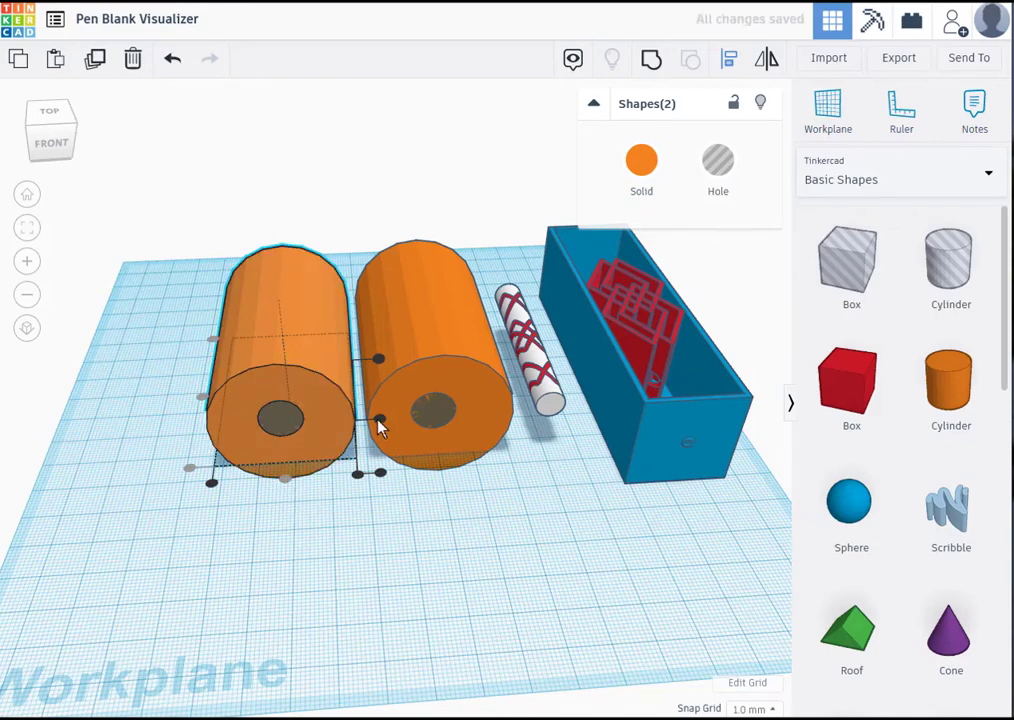
{"action": "left_click", "coordinate": [379, 419]}
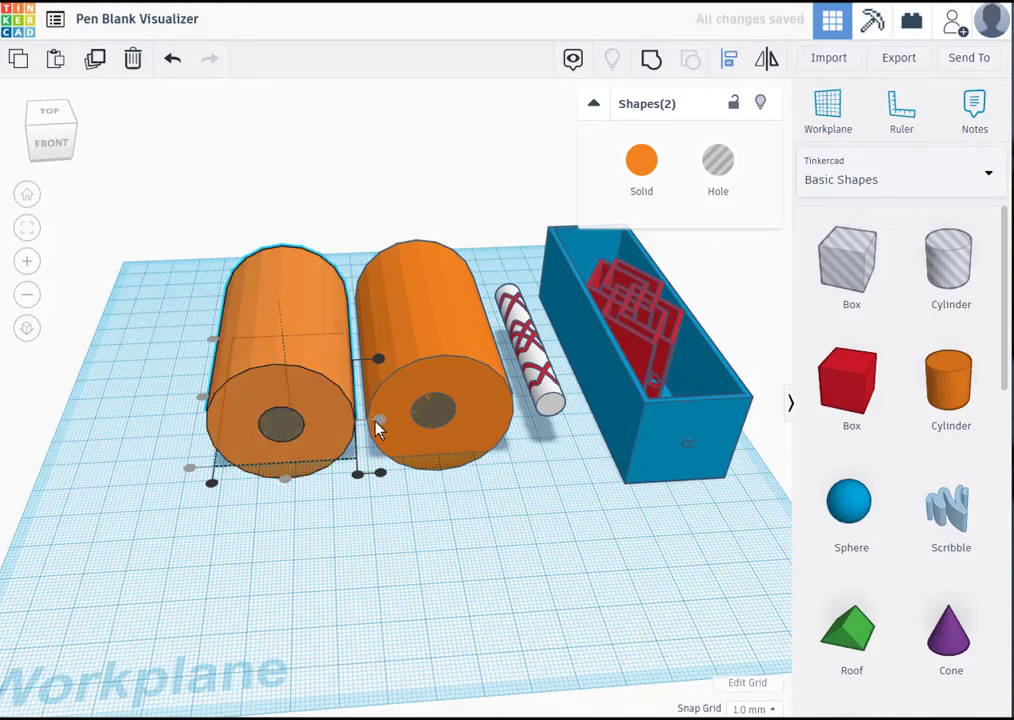
{"action": "left_click", "coordinate": [651, 63]}
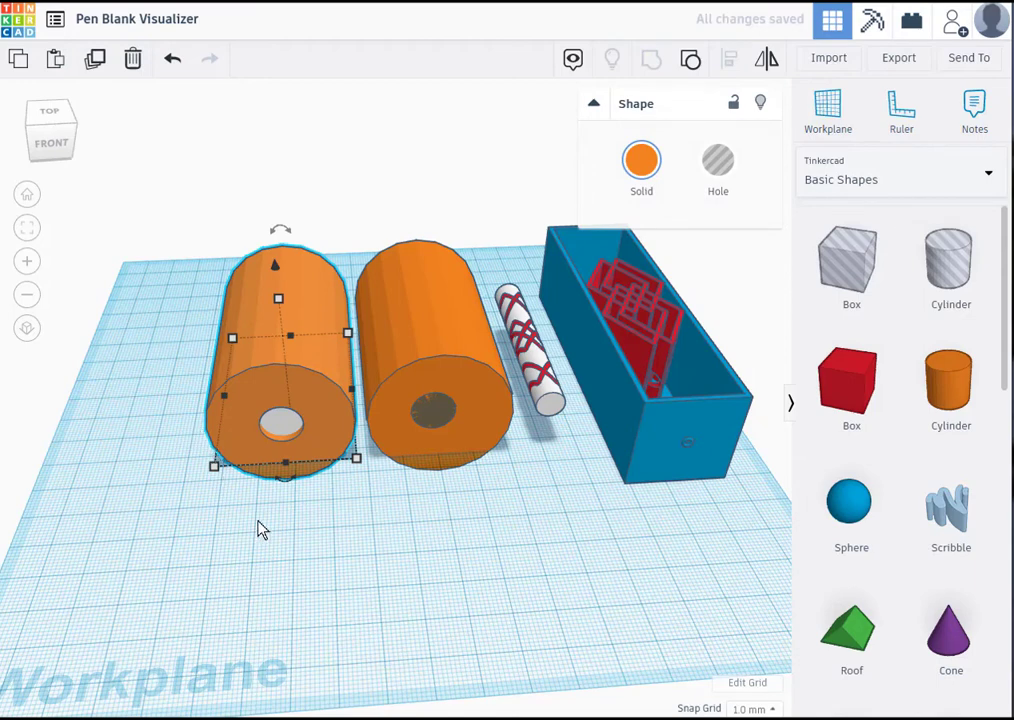
Turn the orange tube around the white cylinder into a hole and group both to trim the white cylinder.
{"action": "left_click", "coordinate": [719, 163]}
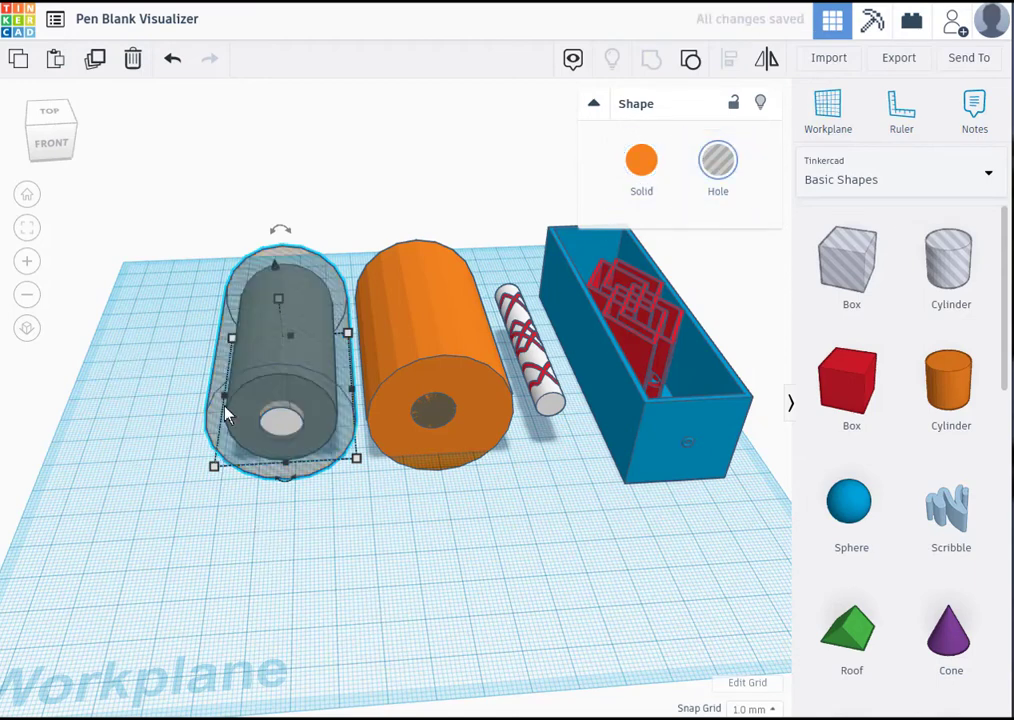
{"action": "left_click_drag", "start_coordinate": [335, 518], "coordinate": [329, 518]}
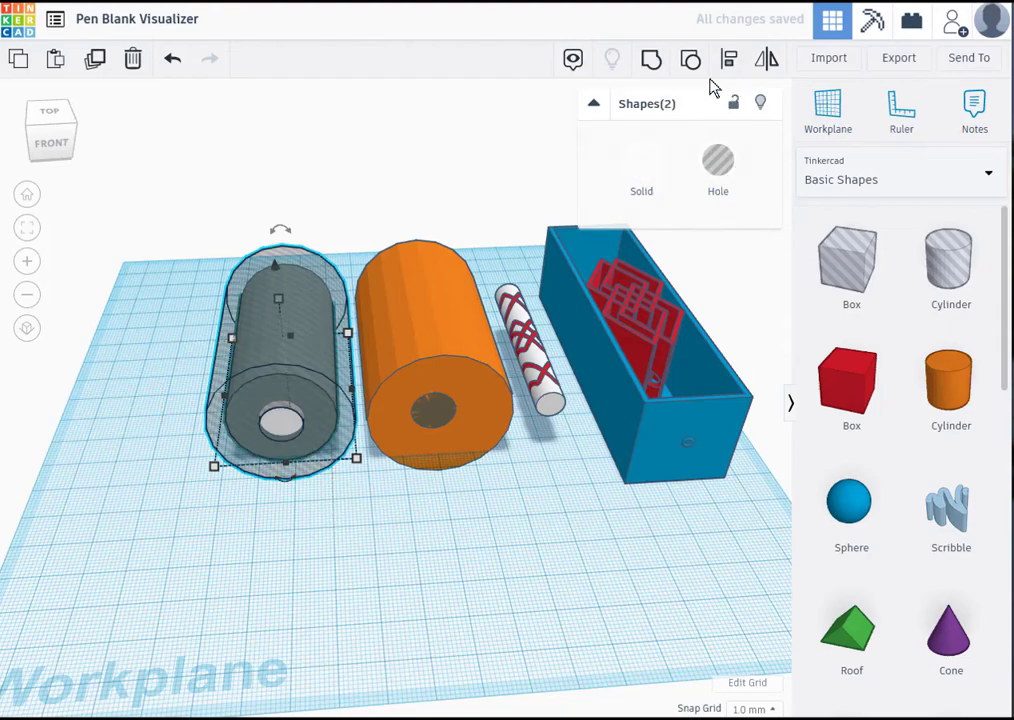
{"action": "left_click", "coordinate": [653, 62]}
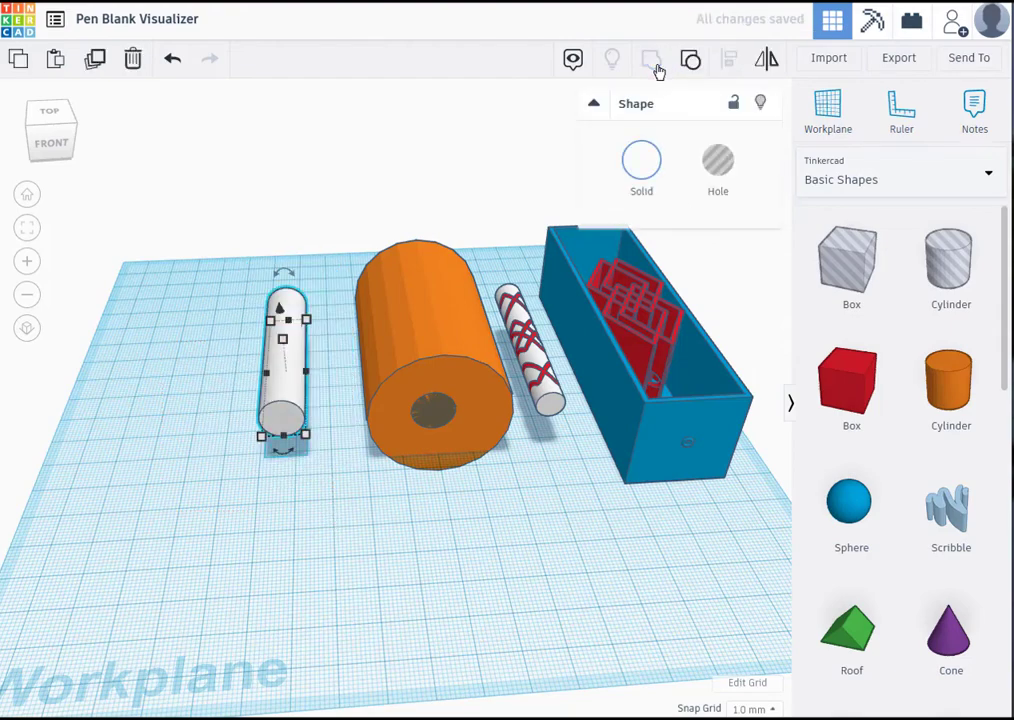
Centre the inner hole cylinder across the height and width of the orange cylinder around the lattice, and group them into a tube.
{"action": "left_click", "coordinate": [464, 439]}
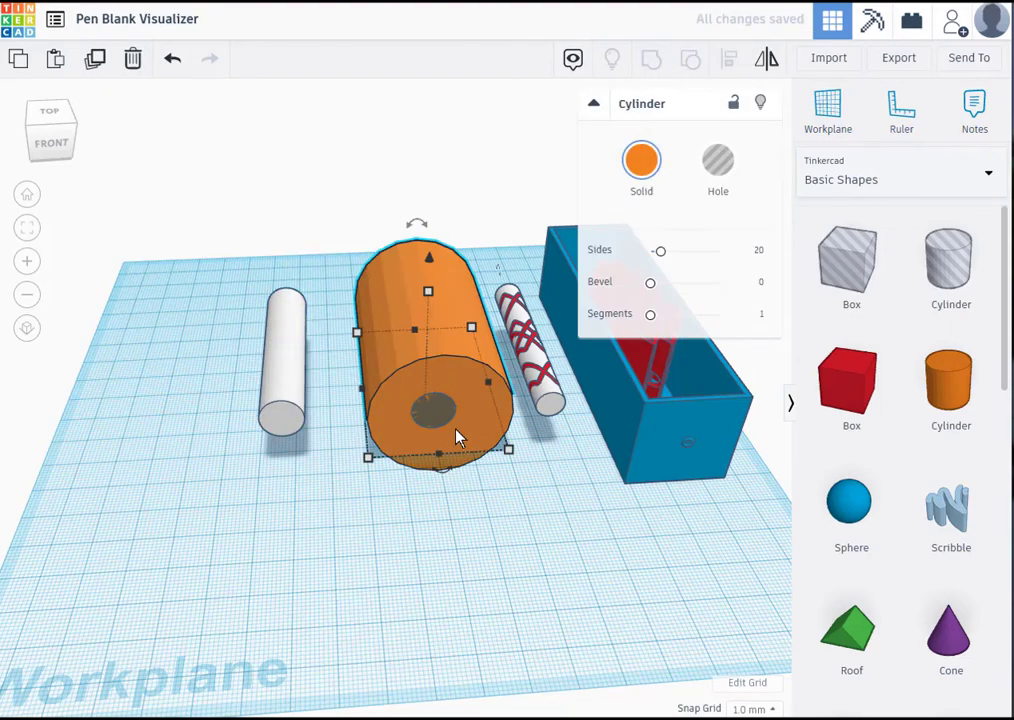
{"action": "left_click", "coordinate": [438, 421]}
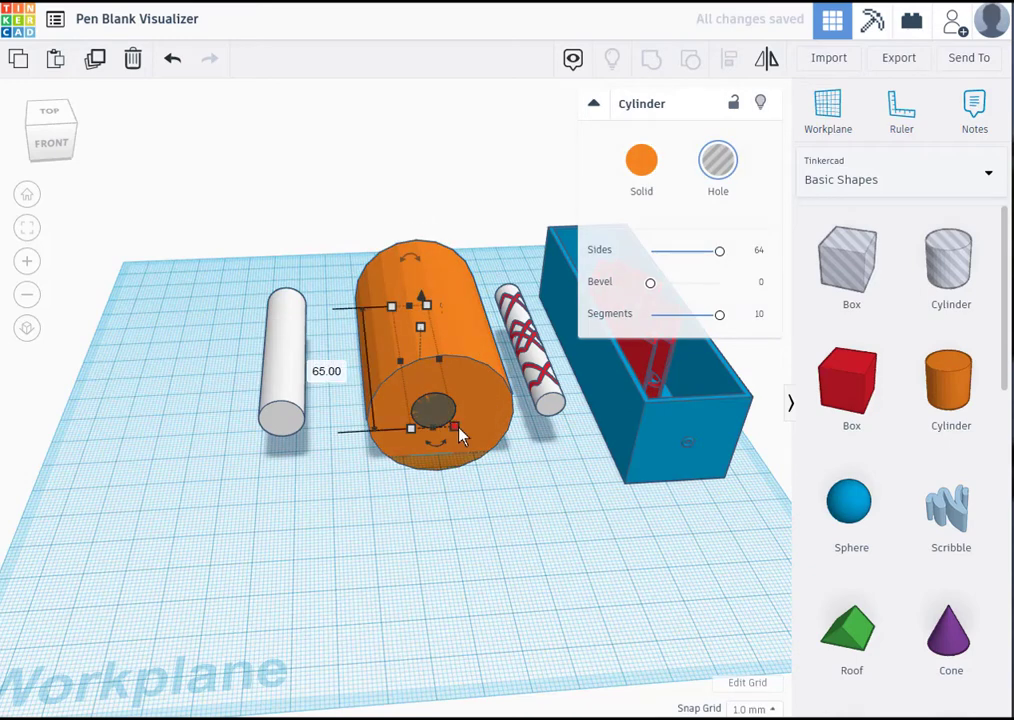
{"action": "left_click", "coordinate": [458, 428]}
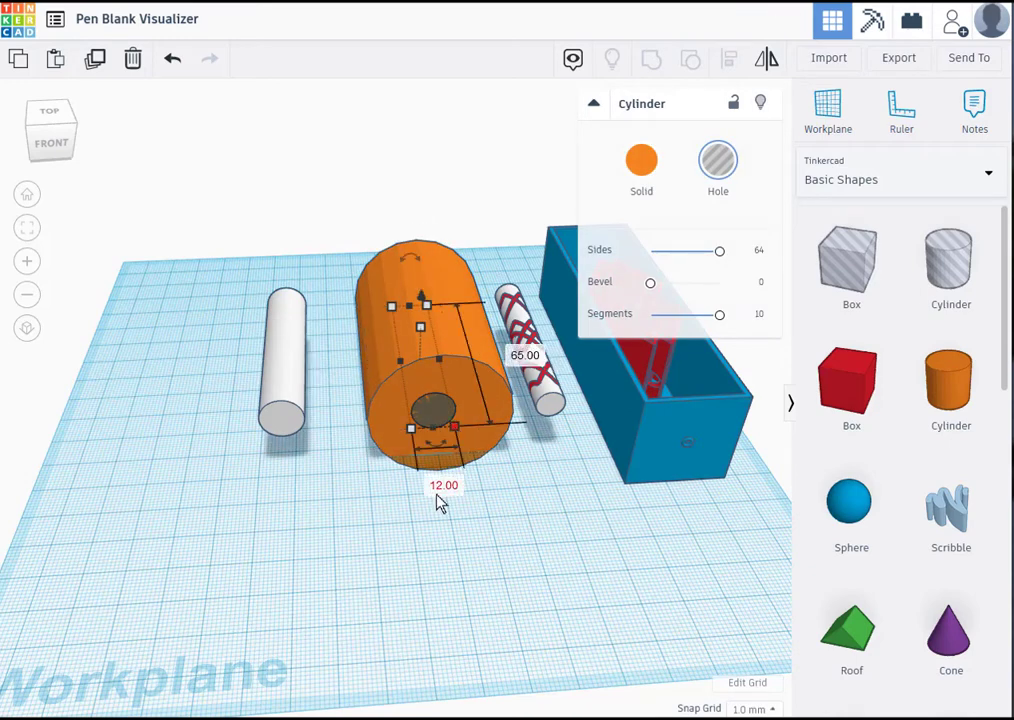
{"action": "left_click", "coordinate": [441, 418]}
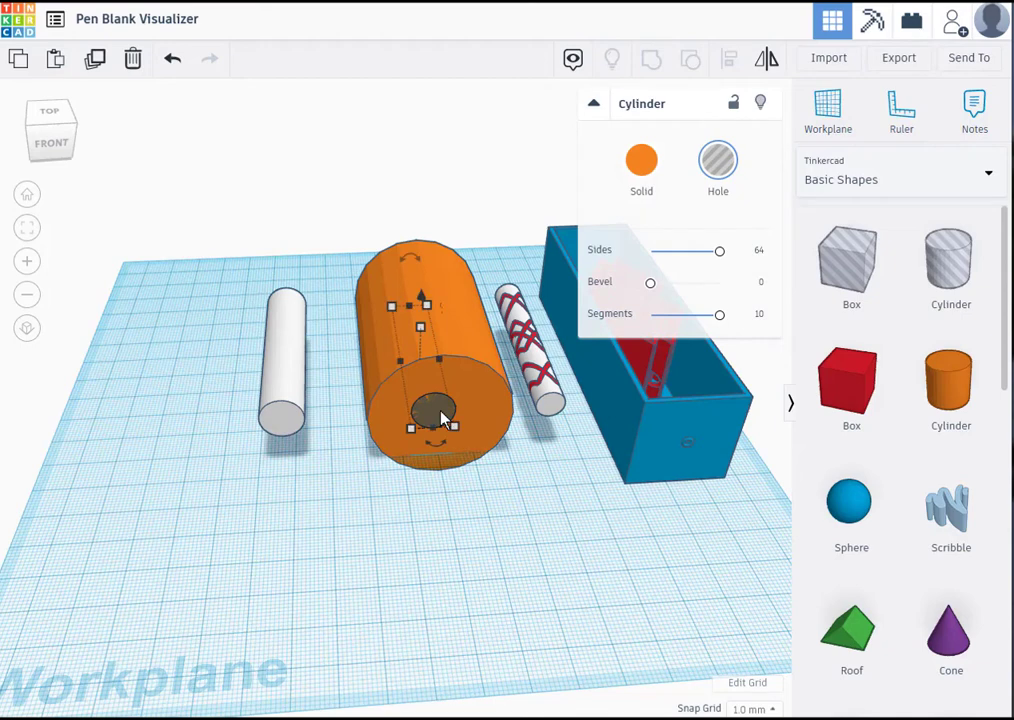
{"action": "left_click", "coordinate": [474, 413], "text": "shift"}
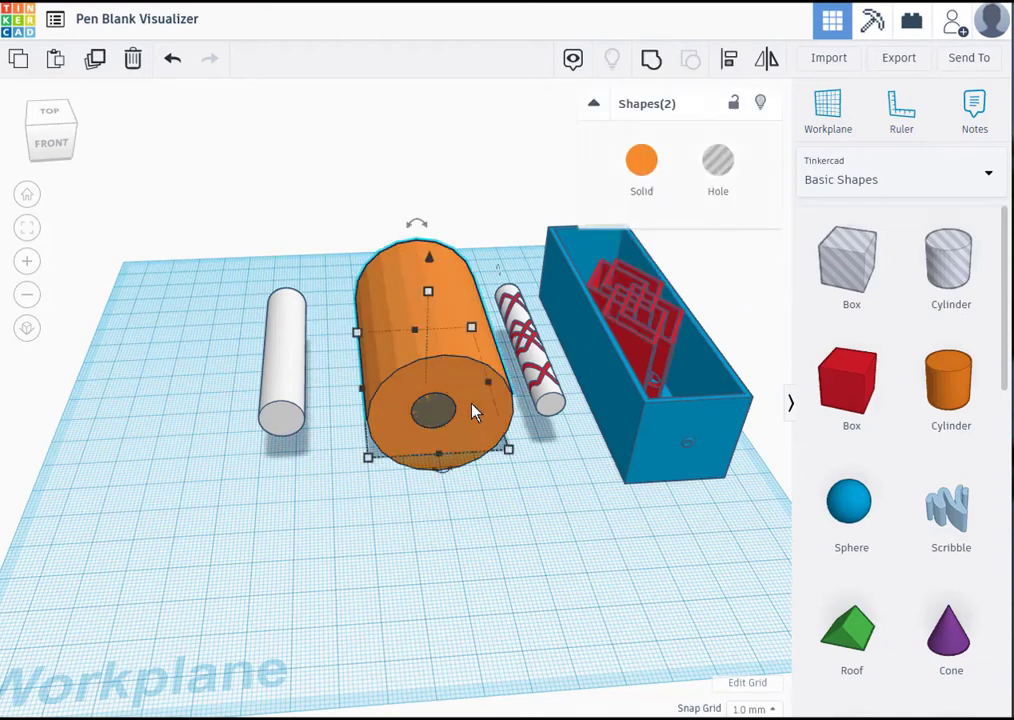
{"action": "left_click", "coordinate": [731, 62]}
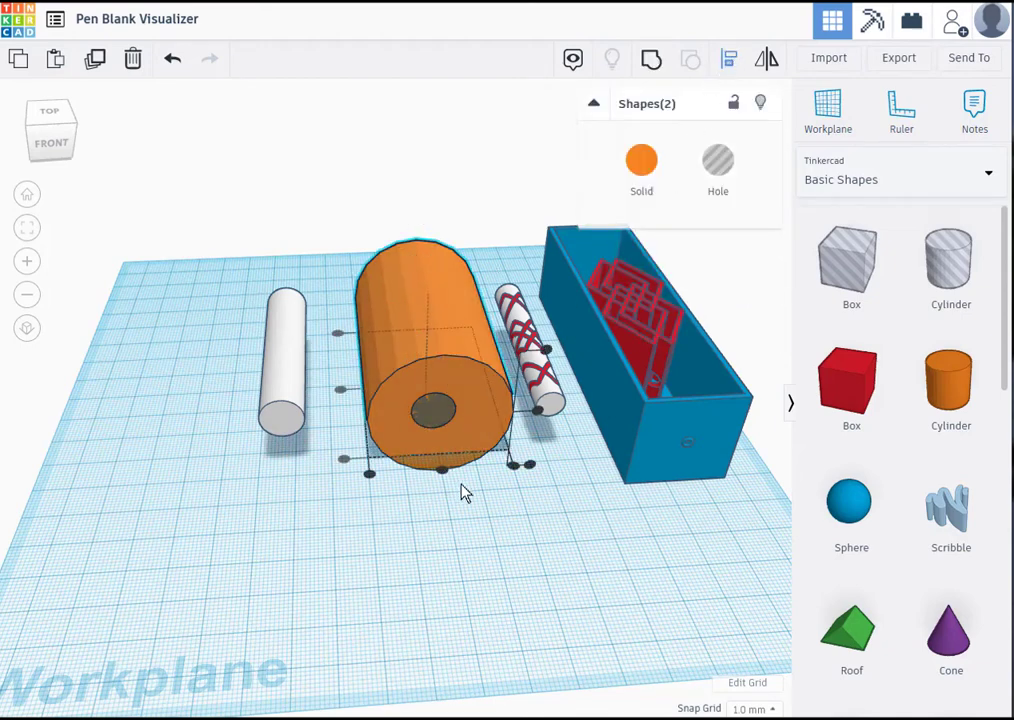
{"action": "left_click", "coordinate": [537, 416]}
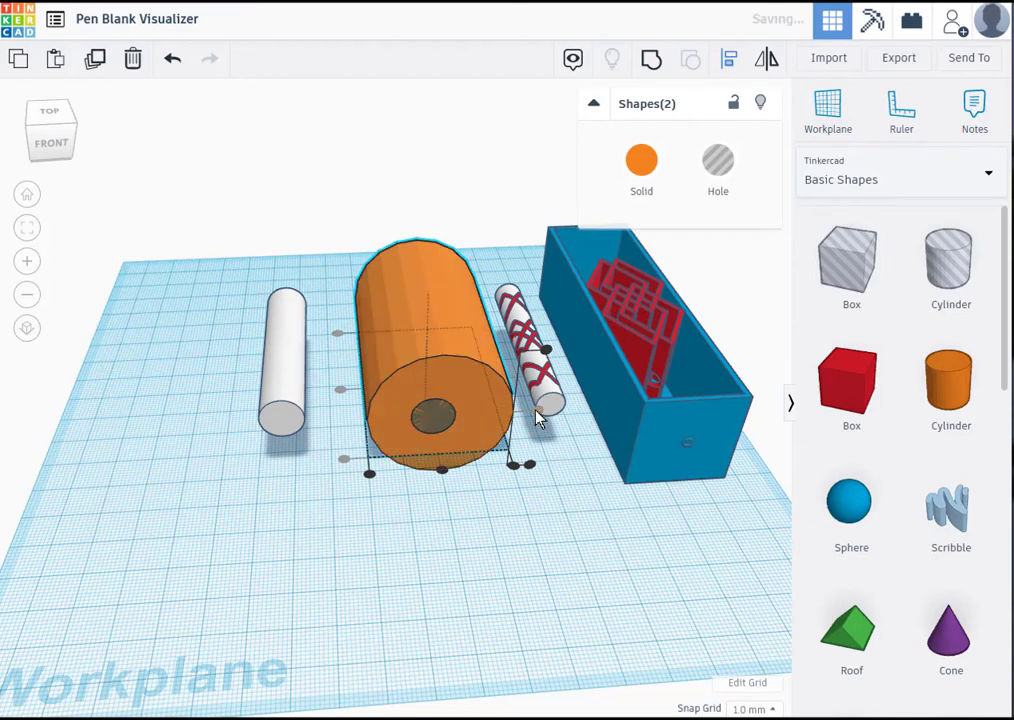
{"action": "left_click", "coordinate": [447, 477]}
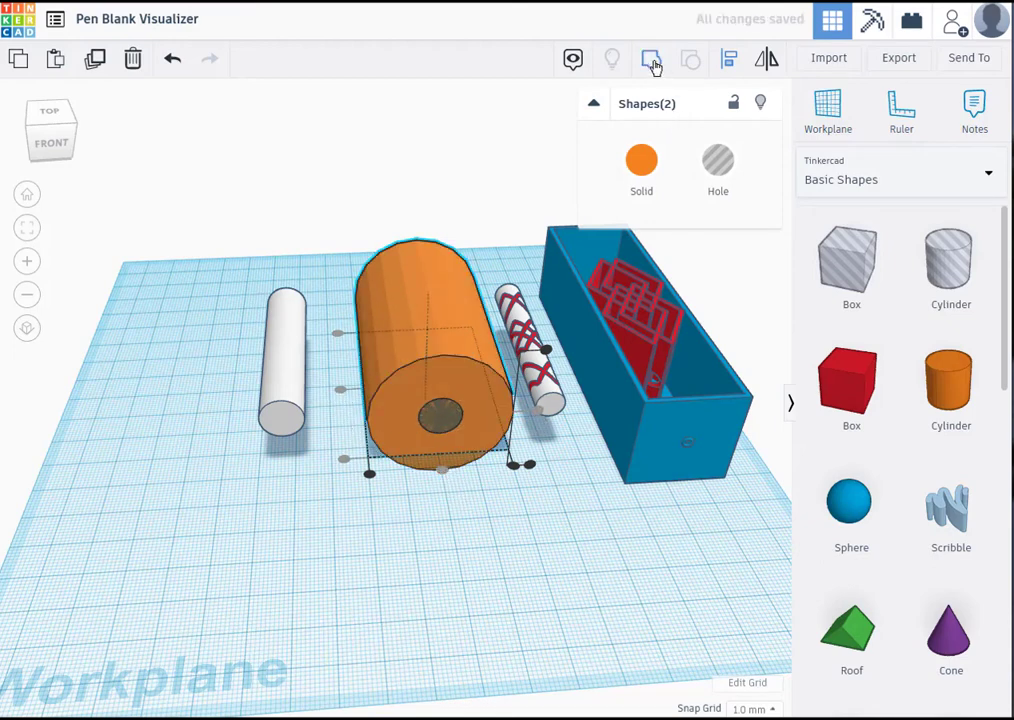
{"action": "left_click", "coordinate": [651, 61]}
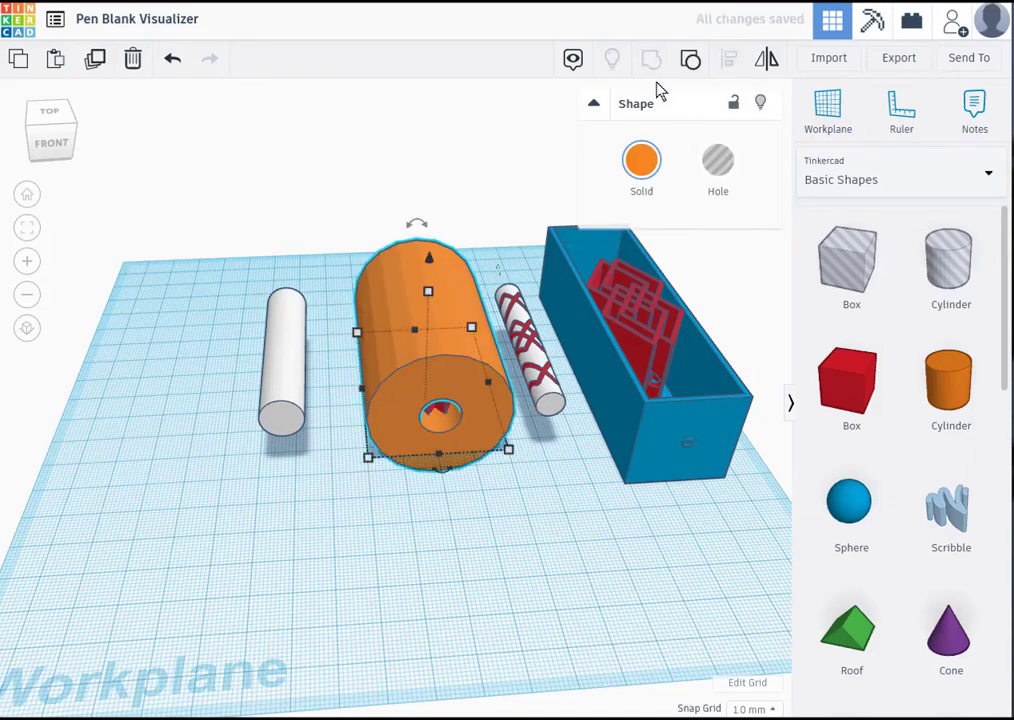
Turn the orange tube around the red lattice into a hole and group both to trim the lattice.
{"action": "left_click", "coordinate": [717, 160]}
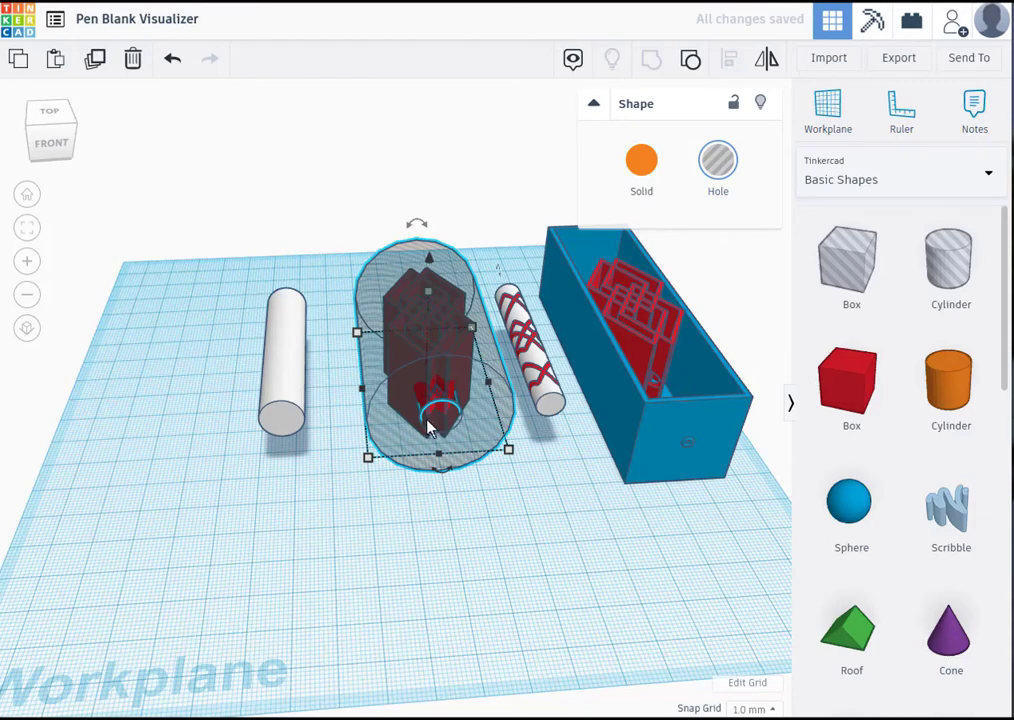
{"action": "left_click", "coordinate": [435, 362], "text": "shift"}
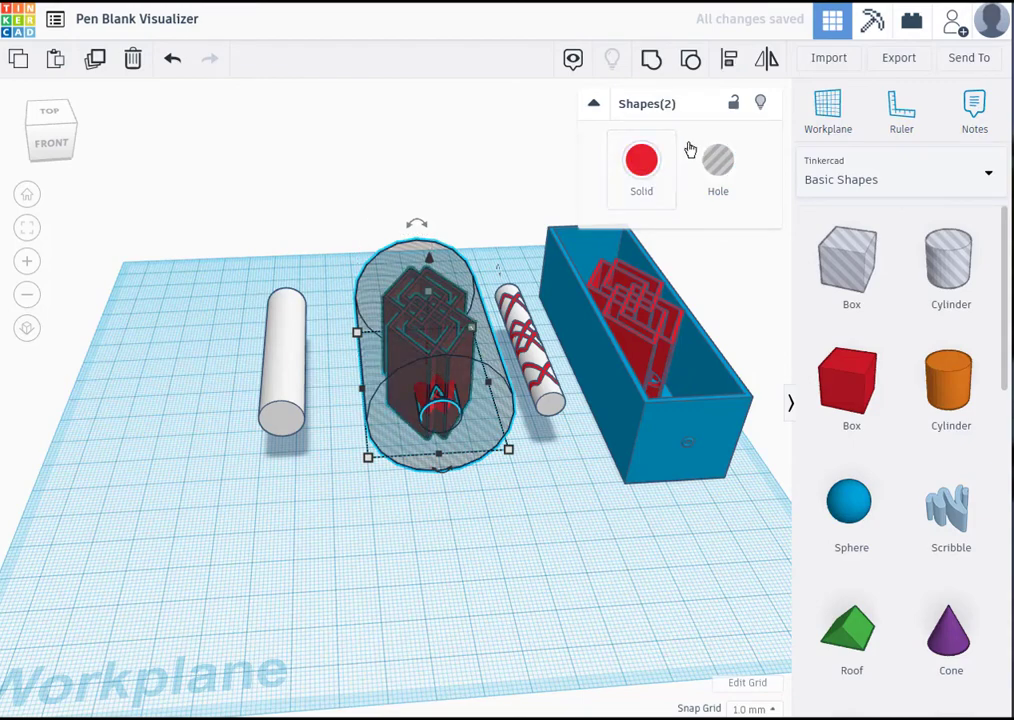
{"action": "left_click", "coordinate": [655, 62]}
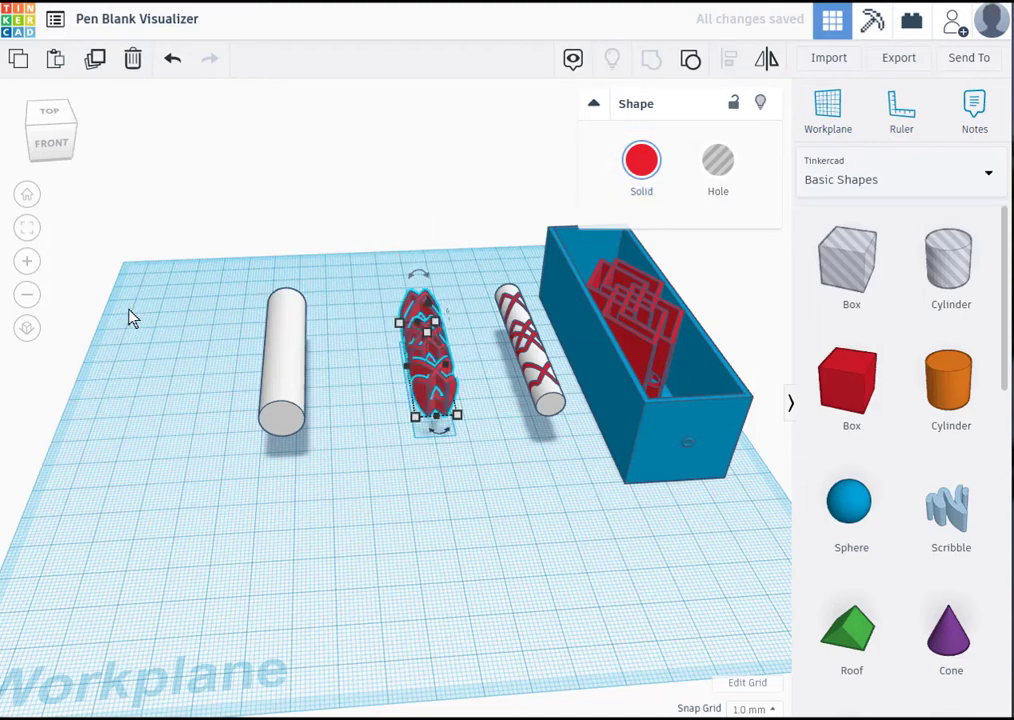
Align the trimmed white cylinder and trimmed red lattice on their common centre across the width so they overlap.
{"action": "left_click_drag", "start_coordinate": [410, 474], "coordinate": [462, 505]}
{"action": "left_click", "coordinate": [724, 59]}
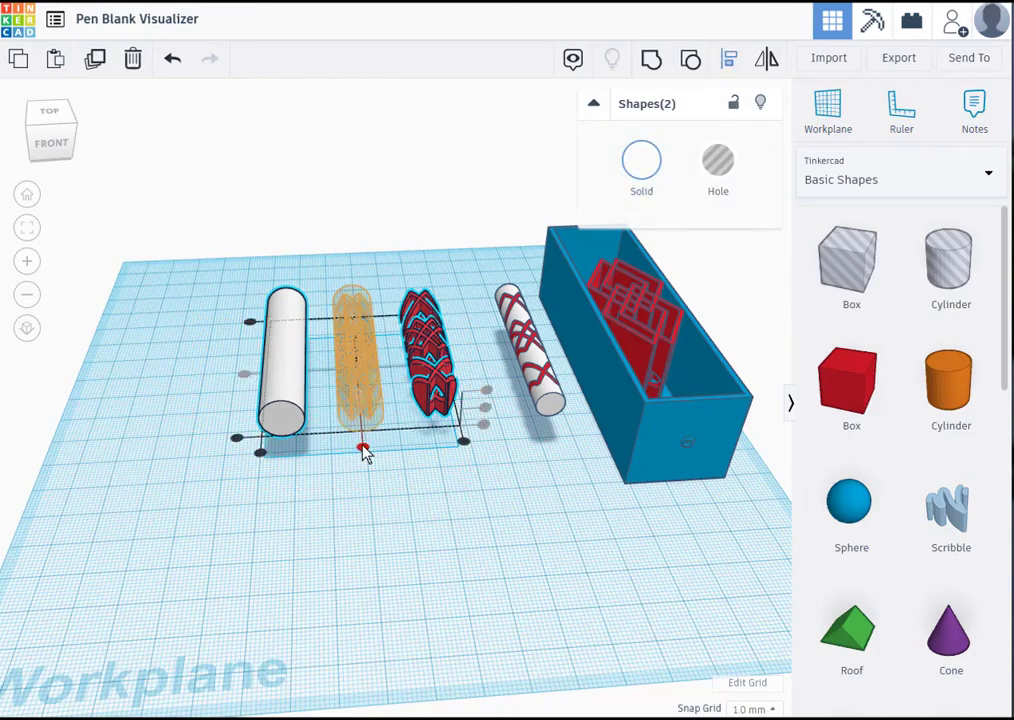
{"action": "left_click", "coordinate": [362, 447]}
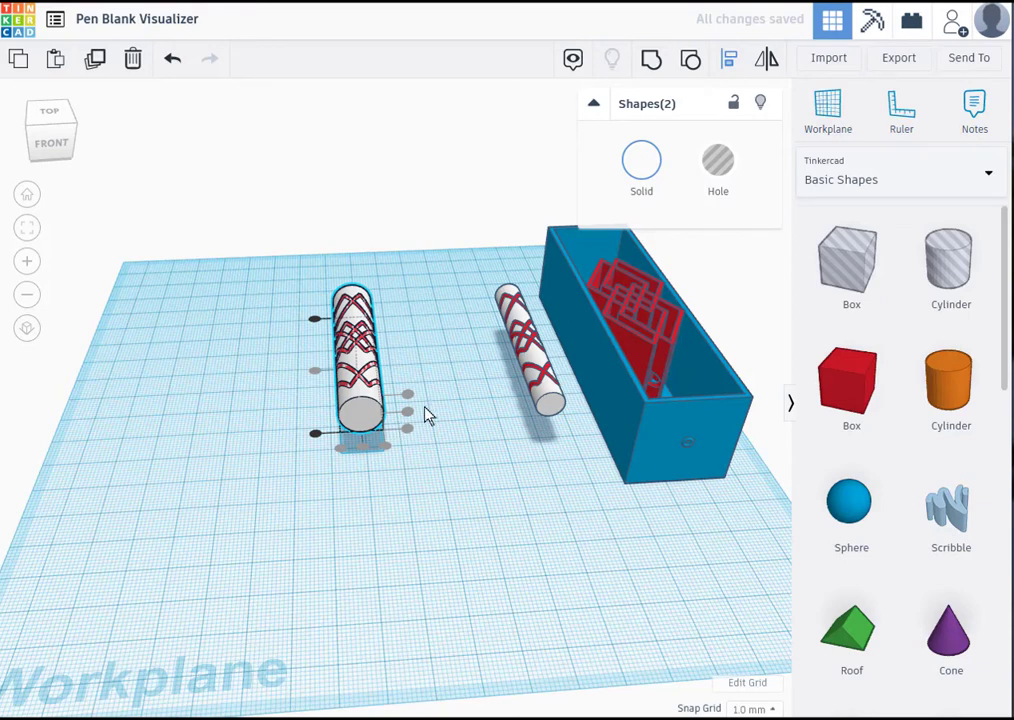
{"action": "left_click", "coordinate": [312, 491]}
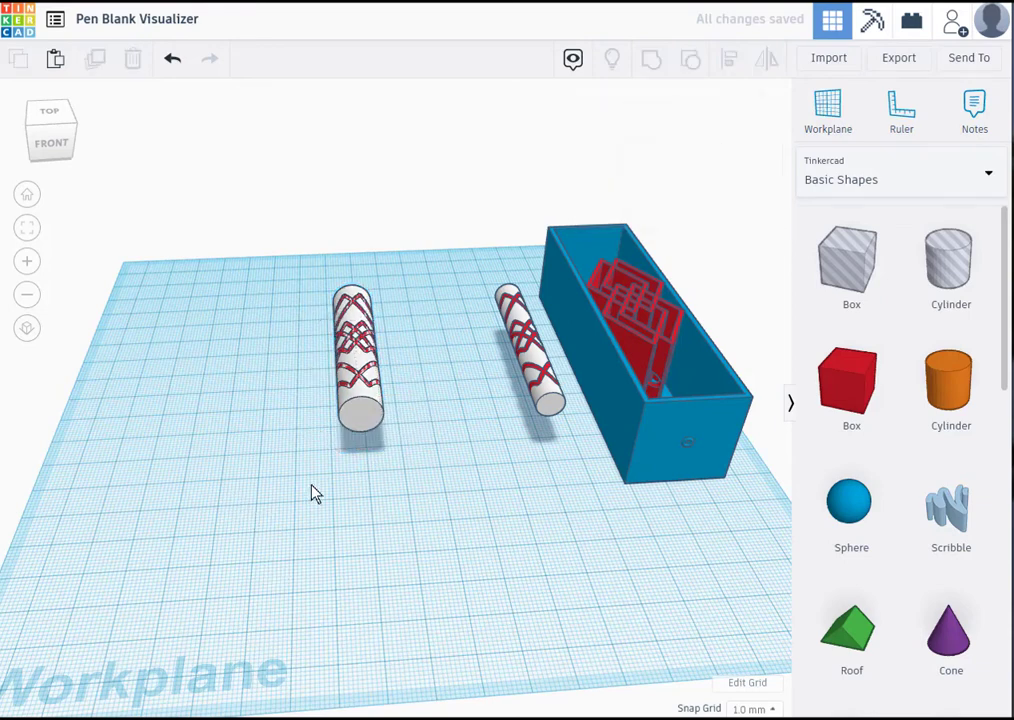
Set the height and width of the trimmed white cylinder to 11.9 mm.
{"action": "left_click", "coordinate": [358, 430]}
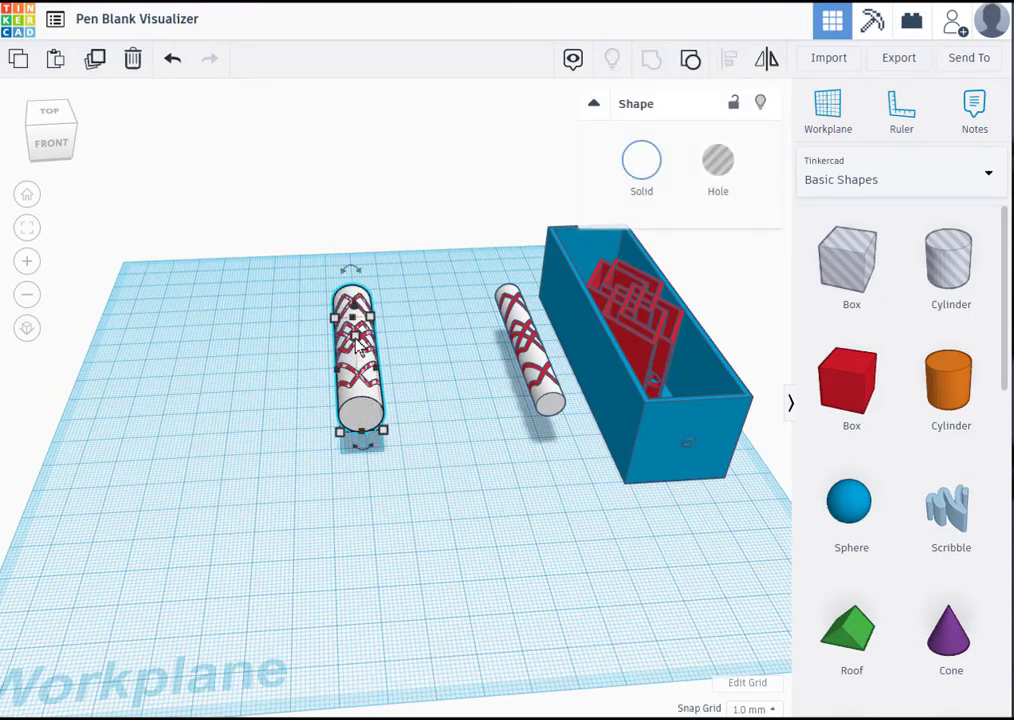
{"action": "left_click", "coordinate": [436, 356]}
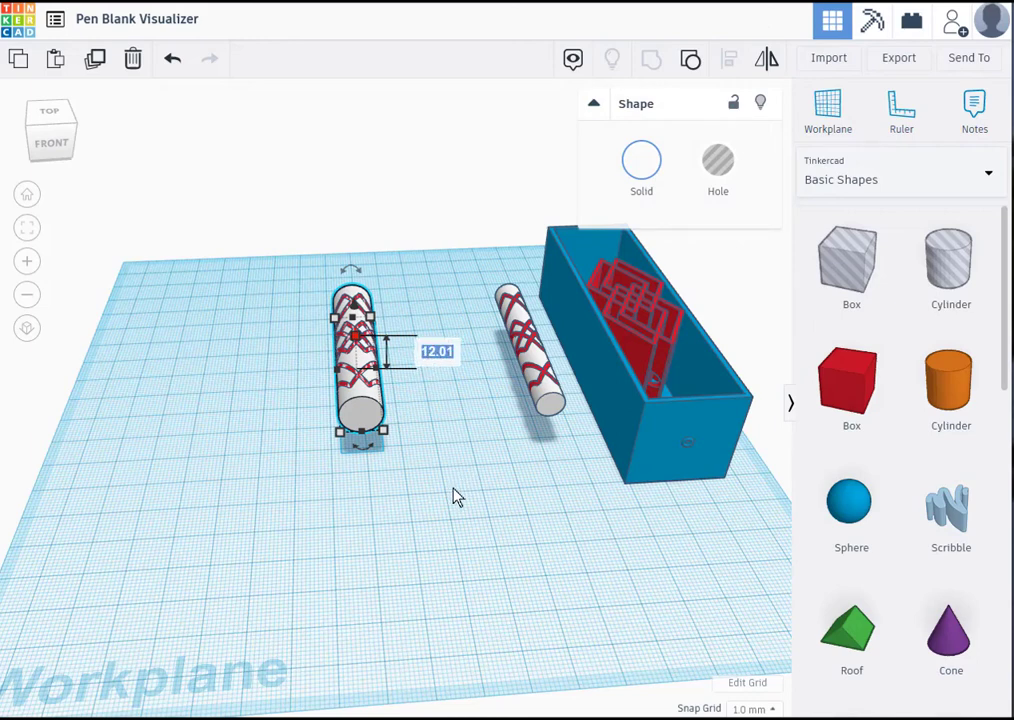
{"action": "type", "text": "11.9"}
{"action": "key", "text": "Return"}
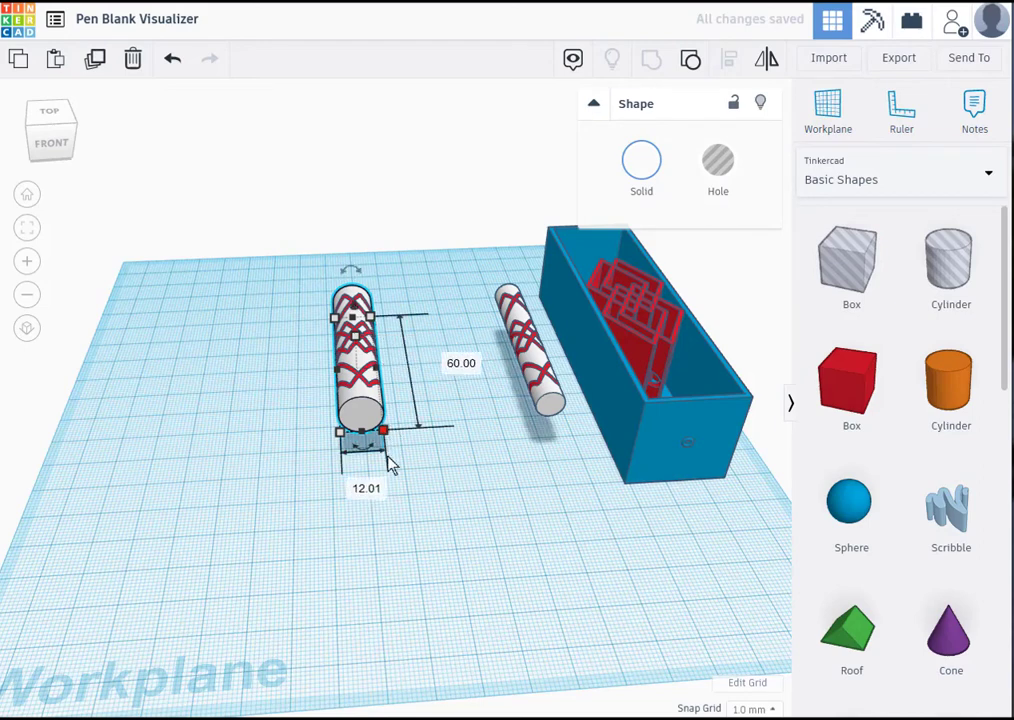
{"action": "left_click", "coordinate": [377, 491]}
{"action": "type", "text": "11.9"}
{"action": "key", "text": "Return"}
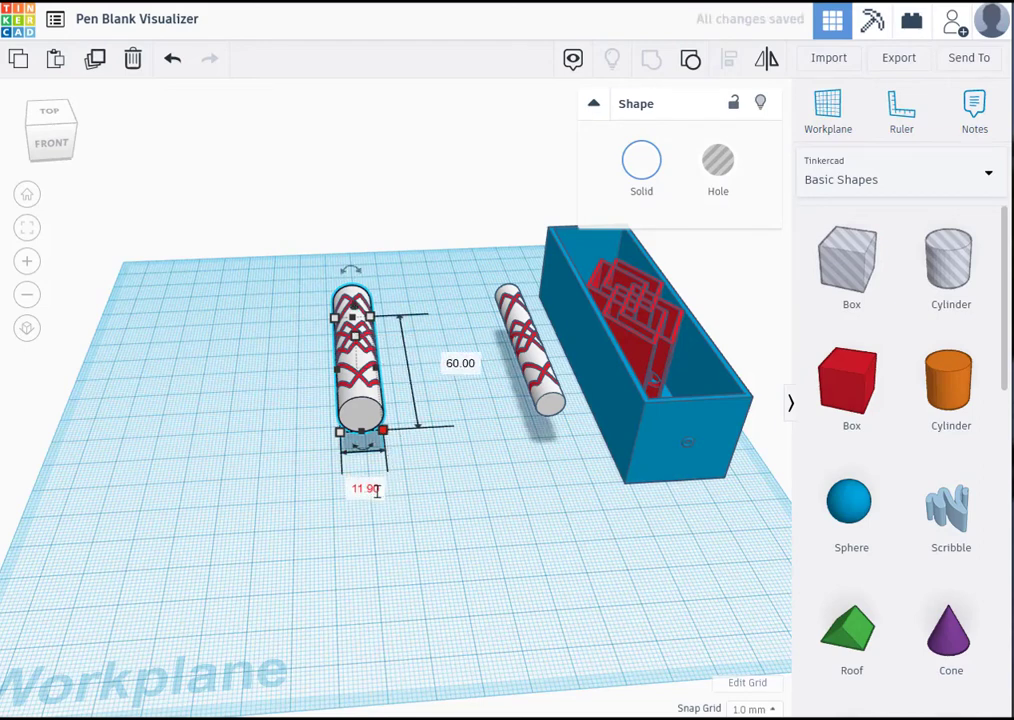
Align the resized white cylinder and its red lattice on their common centre across the width and height.
{"action": "left_click_drag", "start_coordinate": [305, 352], "coordinate": [407, 493]}
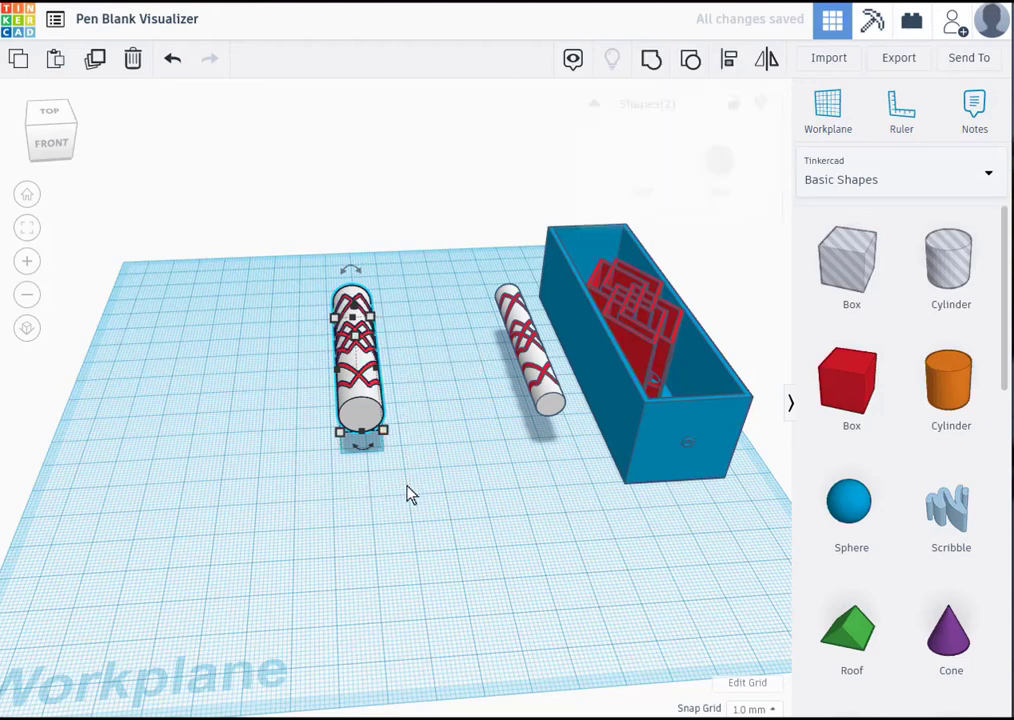
{"action": "left_click", "coordinate": [738, 57]}
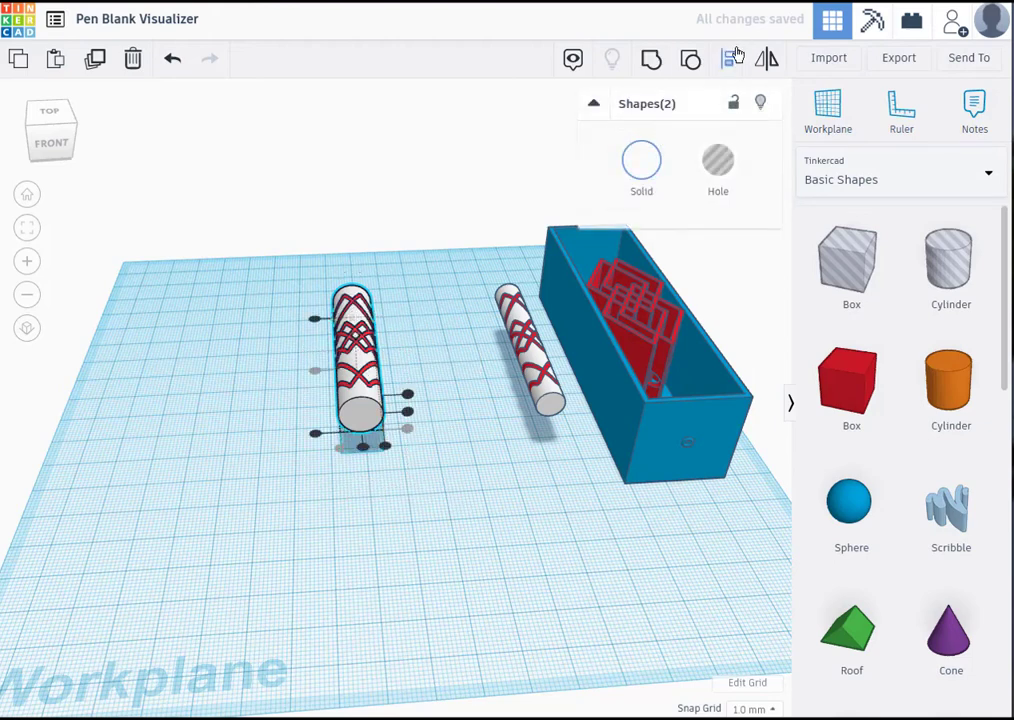
{"action": "left_click", "coordinate": [367, 452]}
{"action": "left_click", "coordinate": [413, 420]}
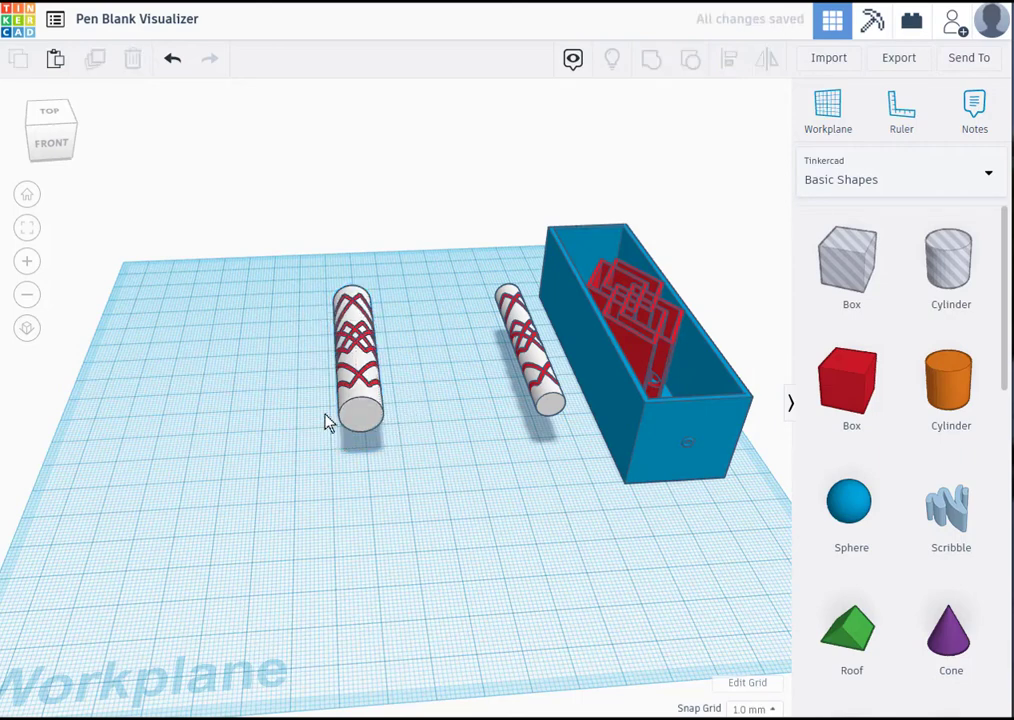
{"action": "left_click_drag", "start_coordinate": [447, 497], "coordinate": [447, 497]}
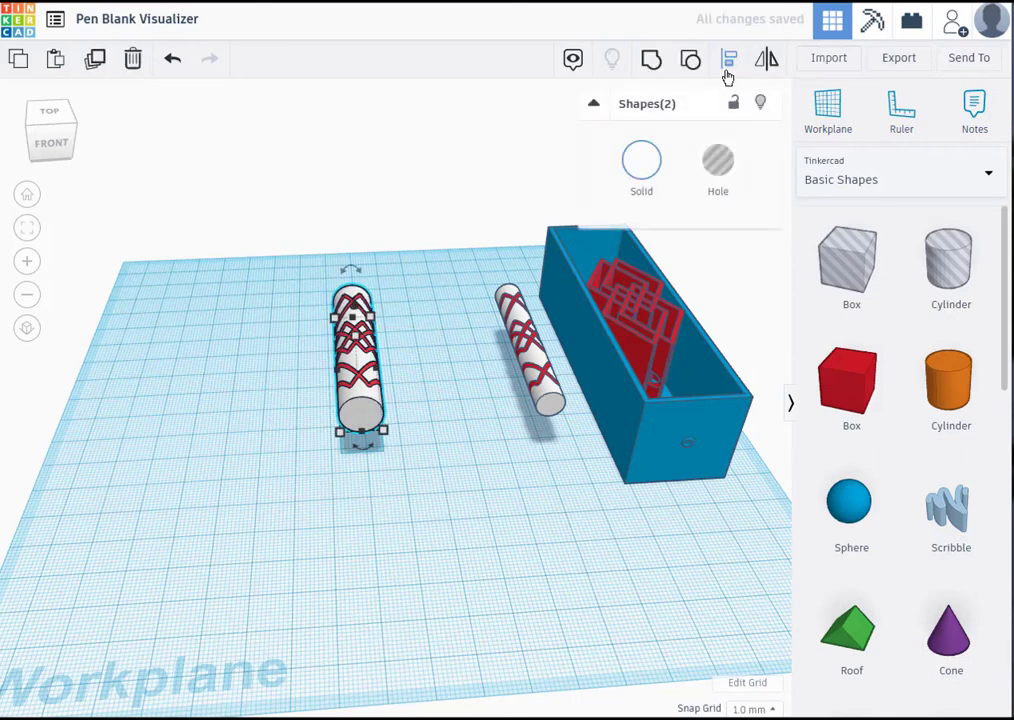
{"action": "left_click", "coordinate": [729, 57]}
{"action": "left_click", "coordinate": [413, 420]}
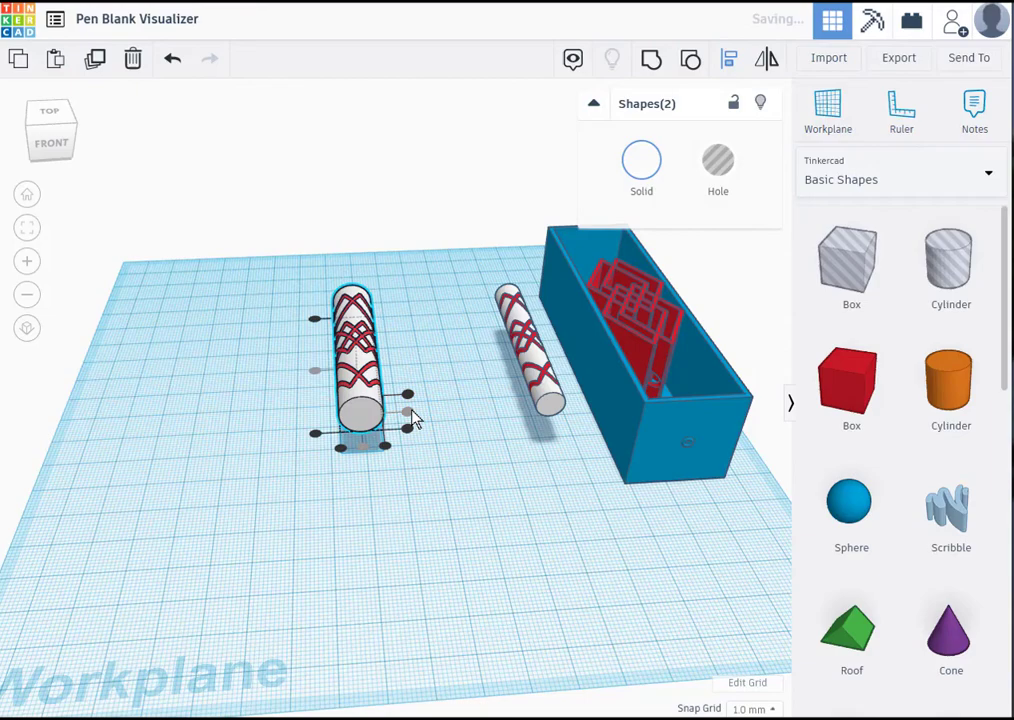
{"action": "left_click", "coordinate": [285, 498]}
Move the thinner cylinder and its lattice about 20 mm towards the thicker one and compare their patterns from the side and above.
{"action": "right_click_drag", "start_coordinate": [296, 497], "coordinate": [390, 658]}
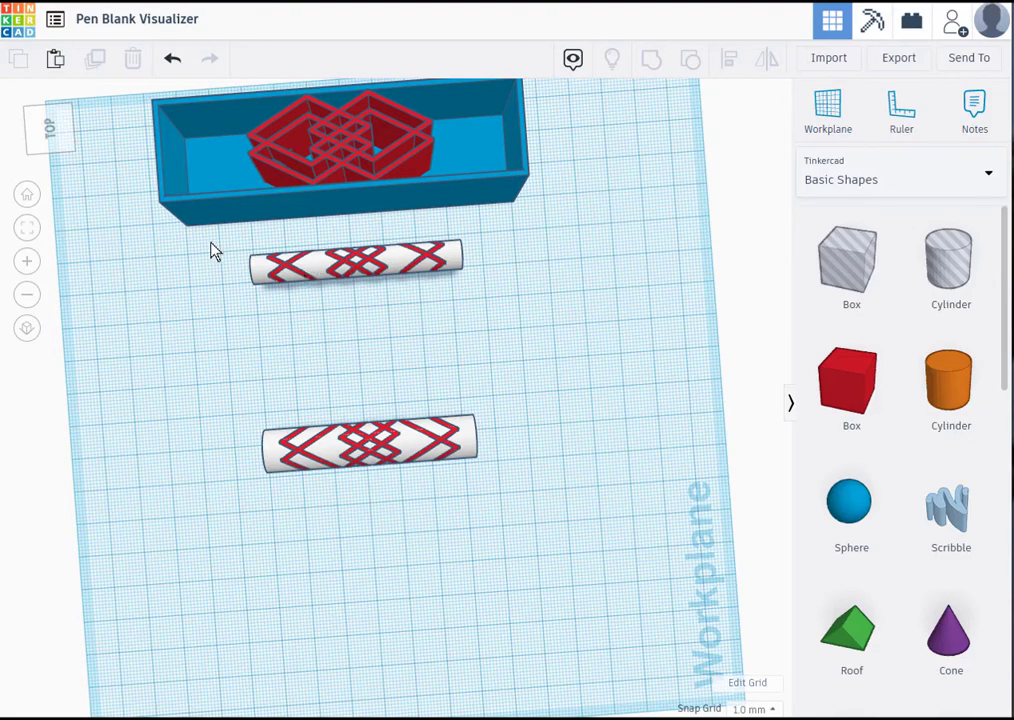
{"action": "left_click_drag", "start_coordinate": [380, 275], "coordinate": [390, 352]}
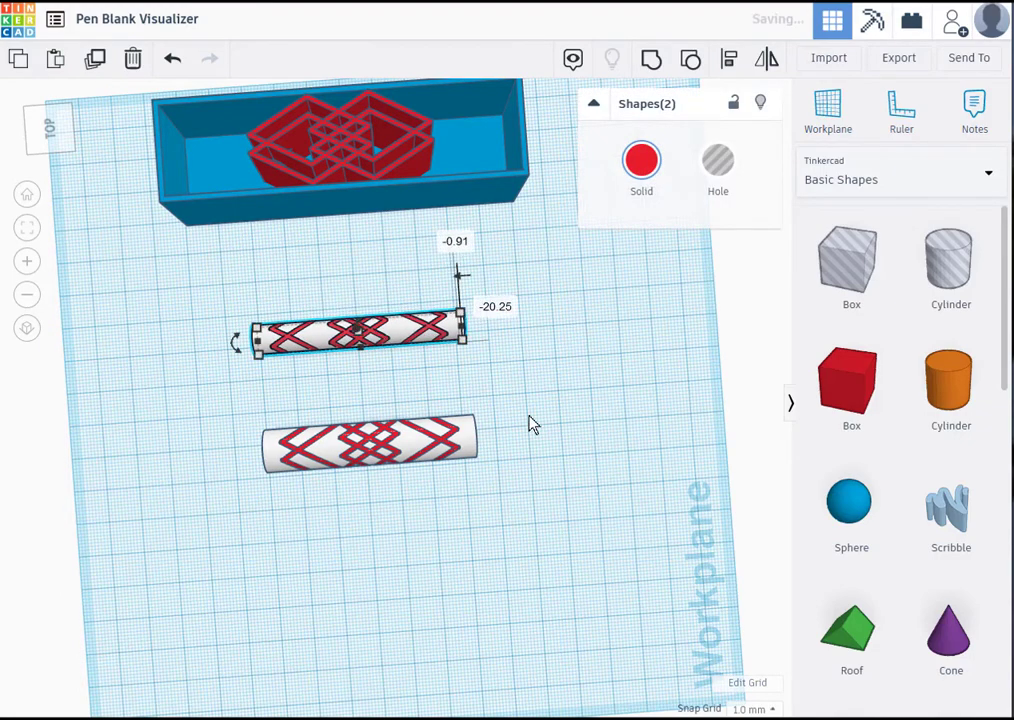
{"action": "left_click", "coordinate": [580, 455]}
{"action": "right_click_drag", "start_coordinate": [580, 455], "coordinate": [556, 316]}
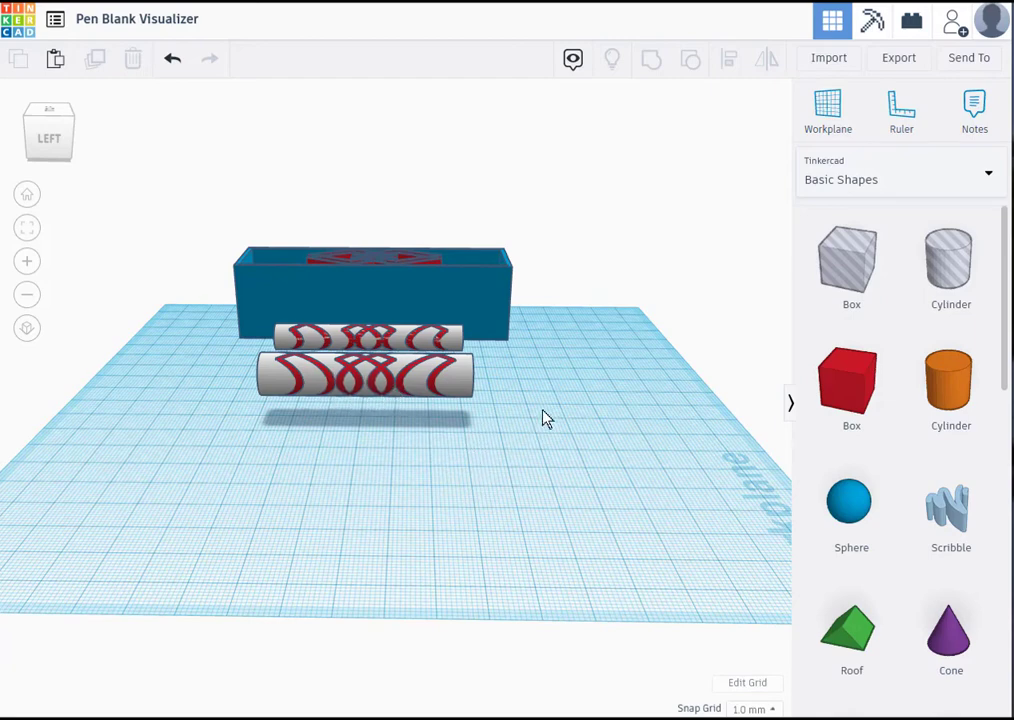
{"action": "right_click_drag", "start_coordinate": [543, 410], "coordinate": [315, 604]}
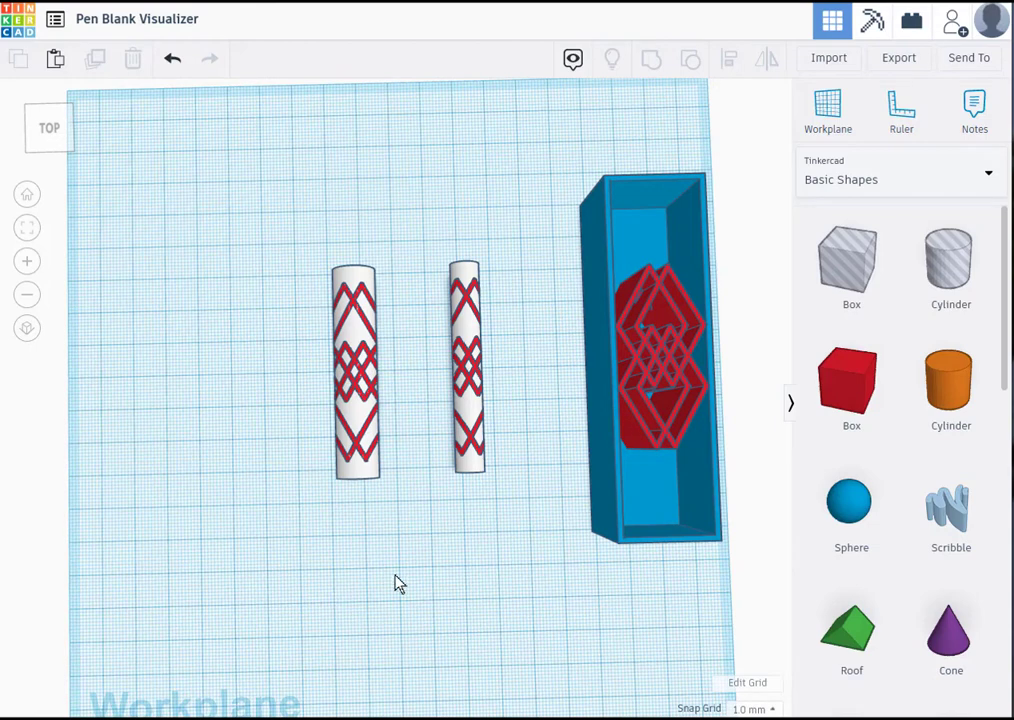
Open the recent design Chevron 1mm for editing.
{"action": "left_click", "coordinate": [55, 22]}
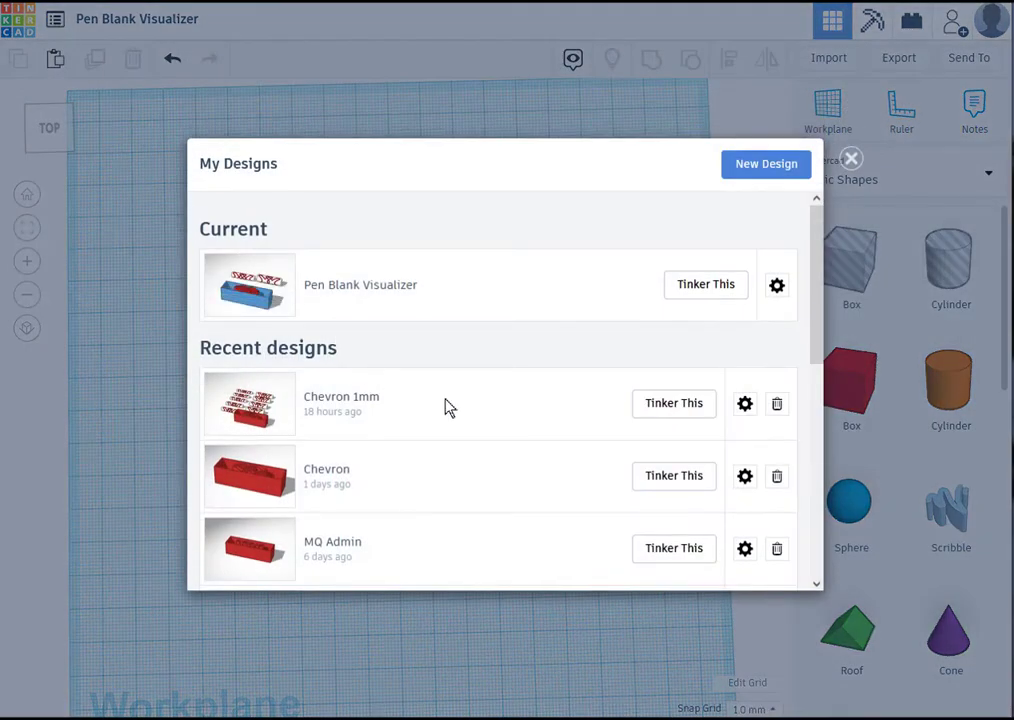
{"action": "left_click", "coordinate": [662, 411]}
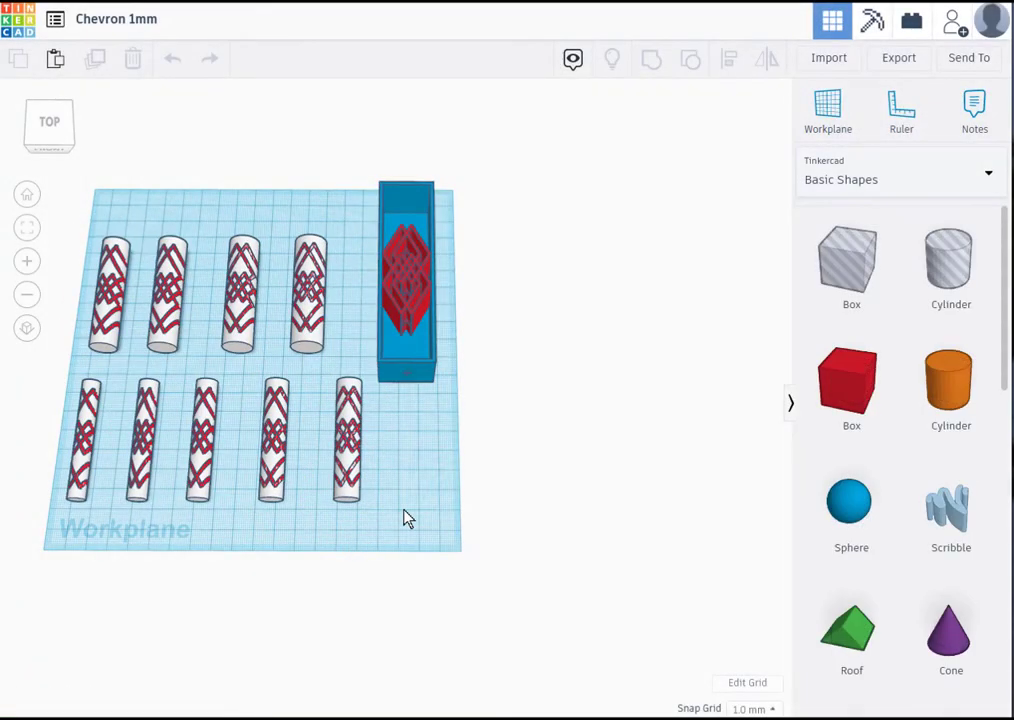
Examine from above and from the side how the chevron pattern differs between the pen blank previews of various diameters.
{"action": "right_click_drag", "start_coordinate": [405, 501], "coordinate": [634, 472]}
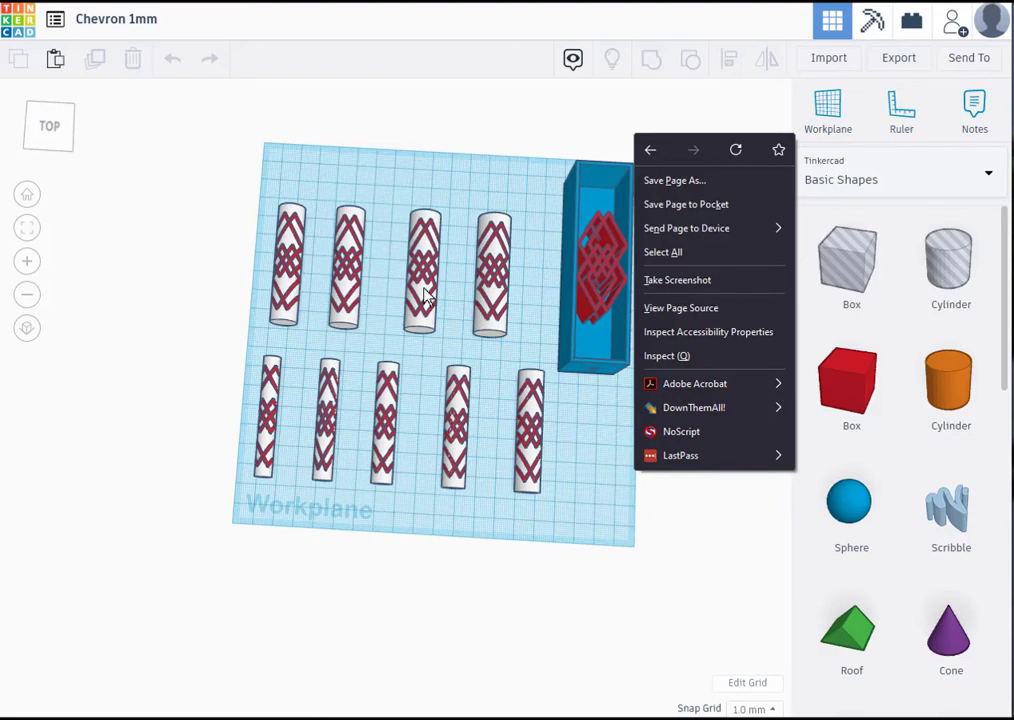
{"action": "left_click", "coordinate": [365, 170]}
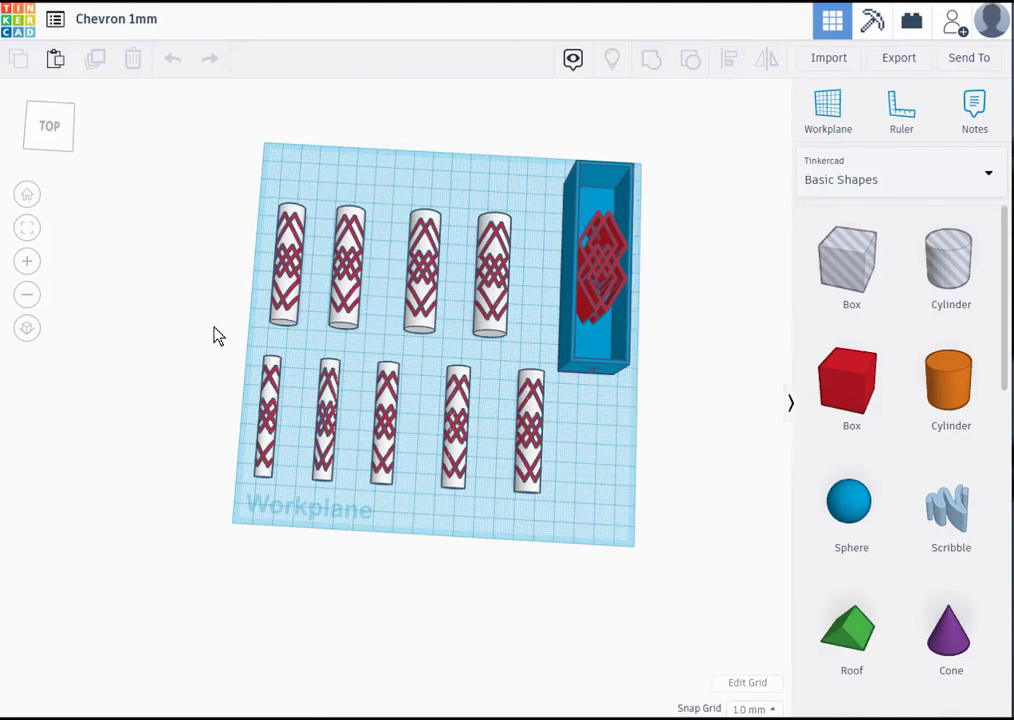
{"action": "right_click_drag", "start_coordinate": [215, 335], "coordinate": [447, 405]}
{"action": "scroll", "coordinate": [407, 412], "scroll_direction": "up", "scroll_amount": 6}
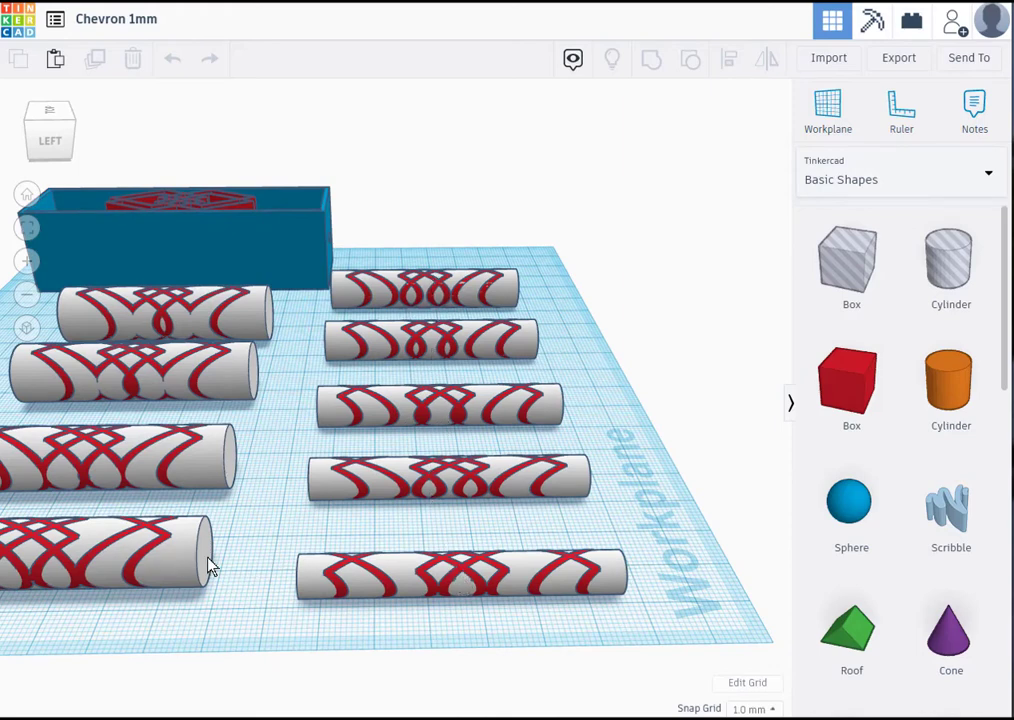
{"action": "middle_click_drag", "start_coordinate": [249, 534], "coordinate": [432, 518]}
{"action": "right_click", "coordinate": [432, 516]}
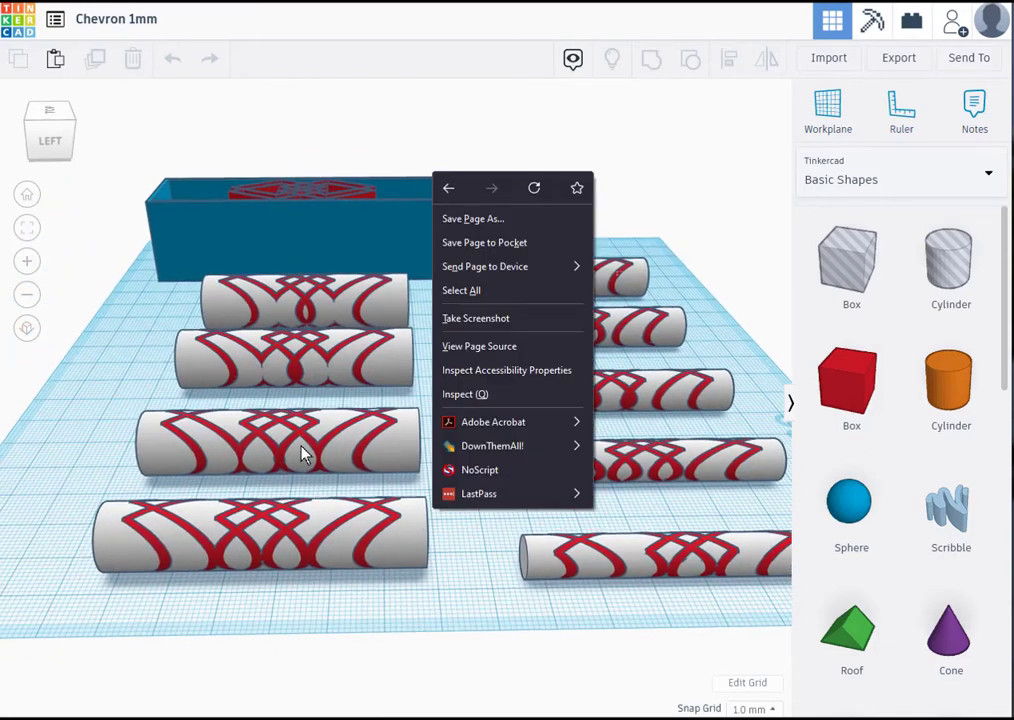
{"action": "left_click", "coordinate": [54, 406]}
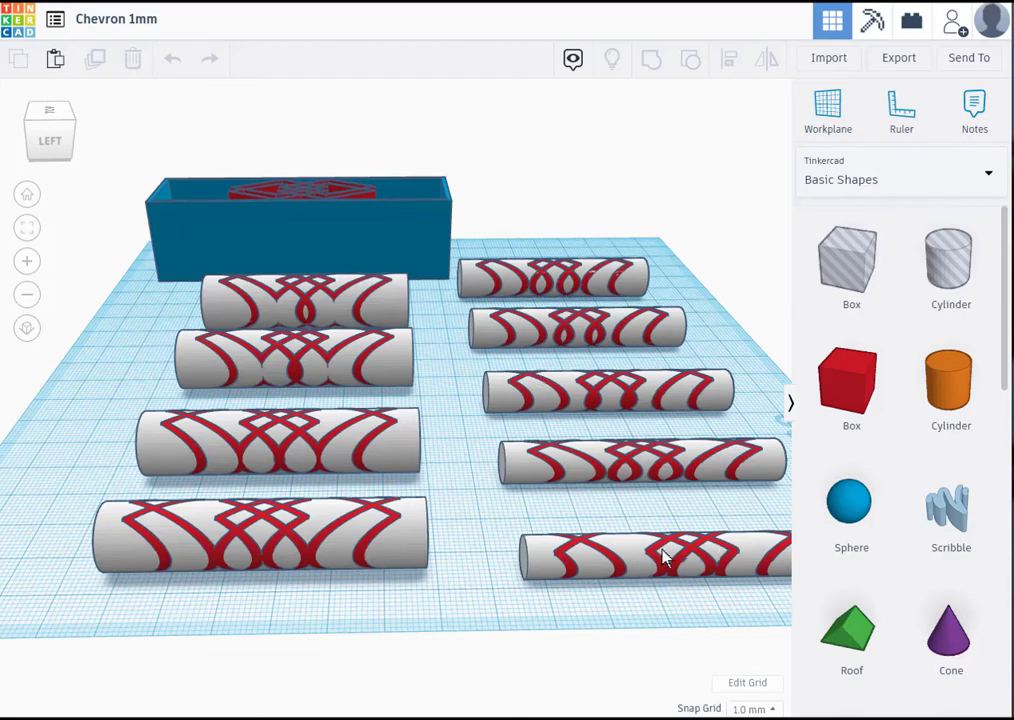
{"action": "right_click_drag", "start_coordinate": [663, 602], "coordinate": [591, 577]}
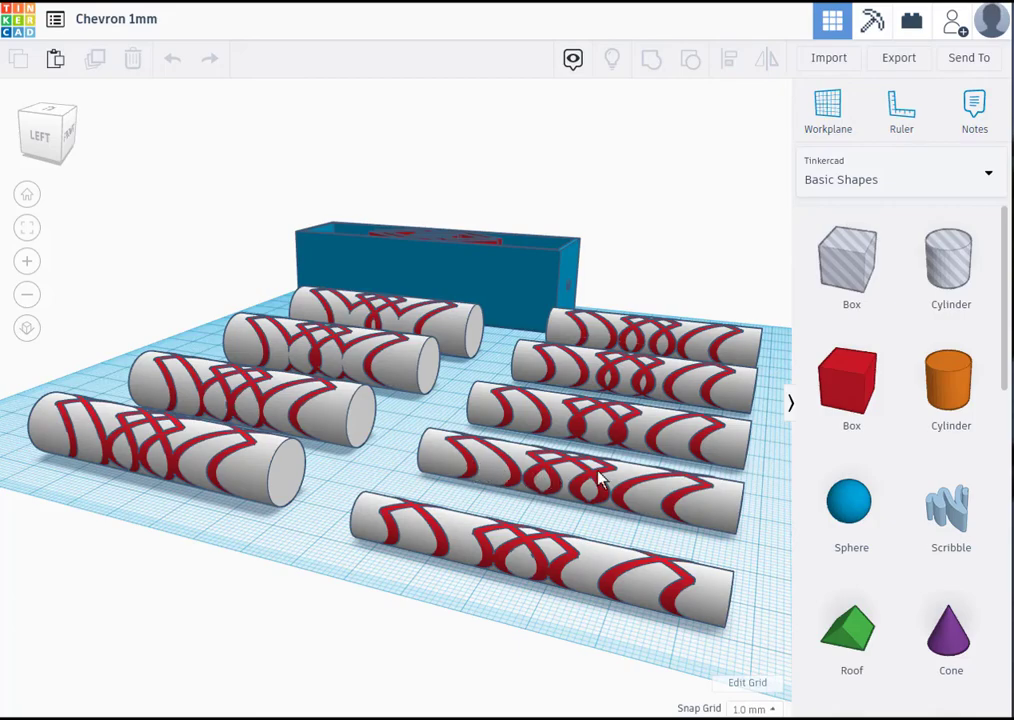
{"action": "right_click_drag", "start_coordinate": [650, 496], "coordinate": [466, 628]}
{"action": "scroll", "coordinate": [464, 615], "scroll_direction": "down", "scroll_amount": 4}
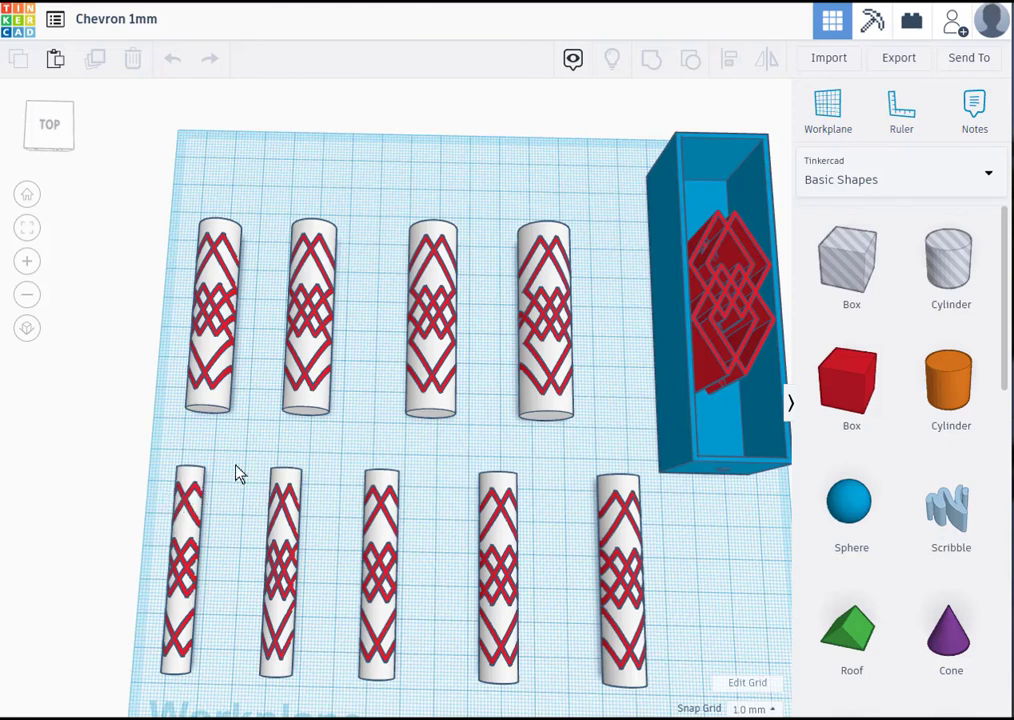
{"action": "right_click_drag", "start_coordinate": [219, 487], "coordinate": [476, 373]}
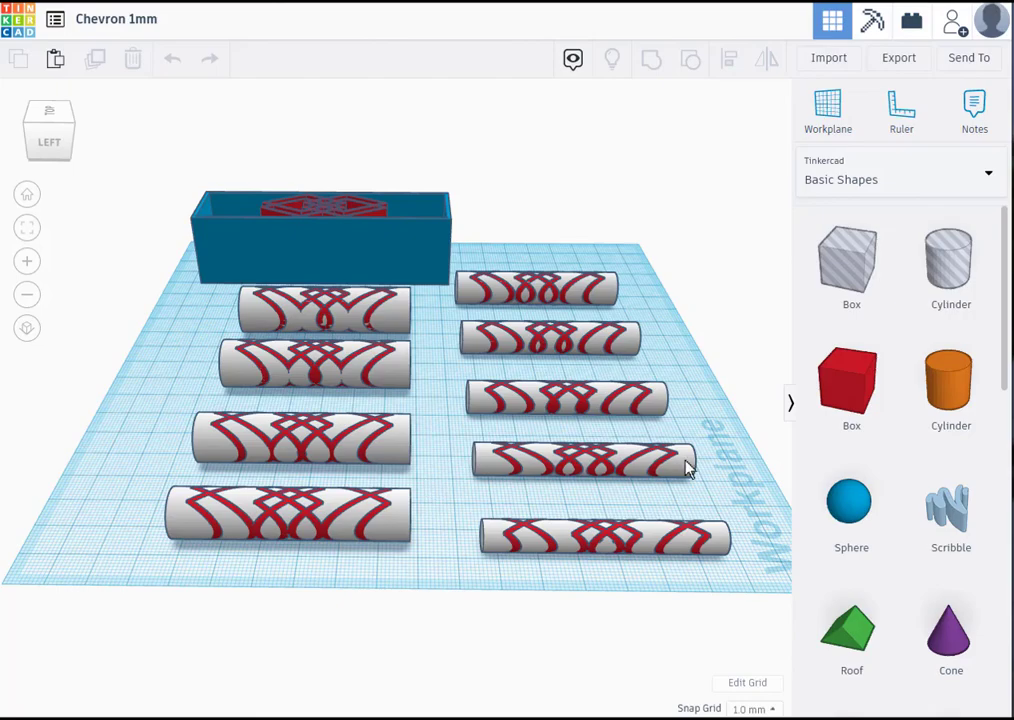
{"action": "right_click_drag", "start_coordinate": [711, 446], "coordinate": [490, 584]}
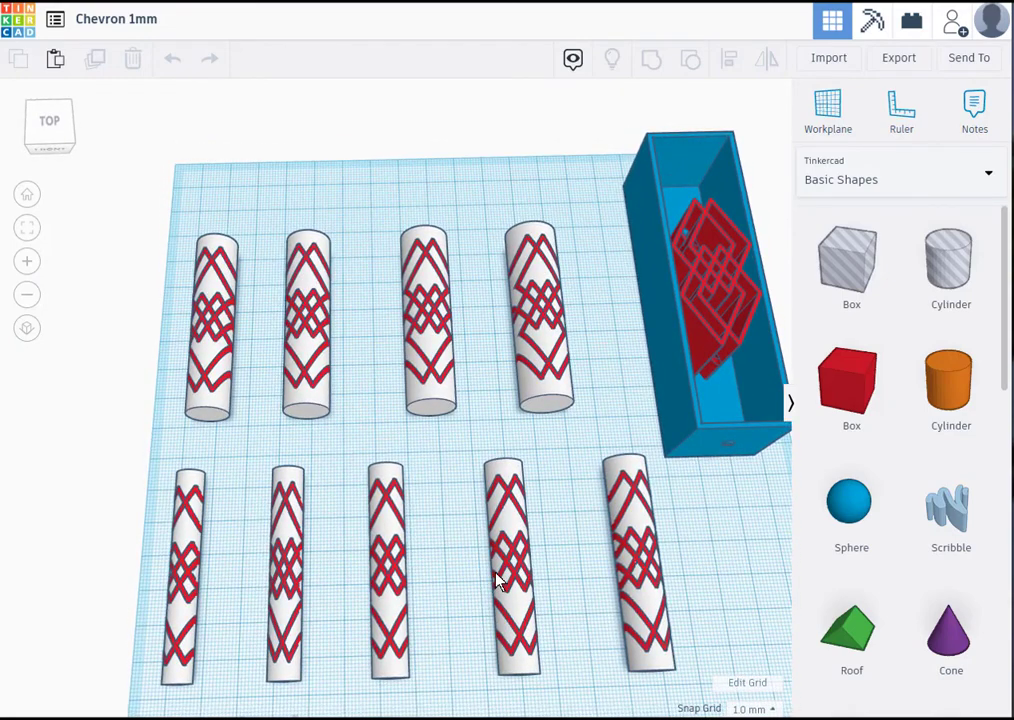